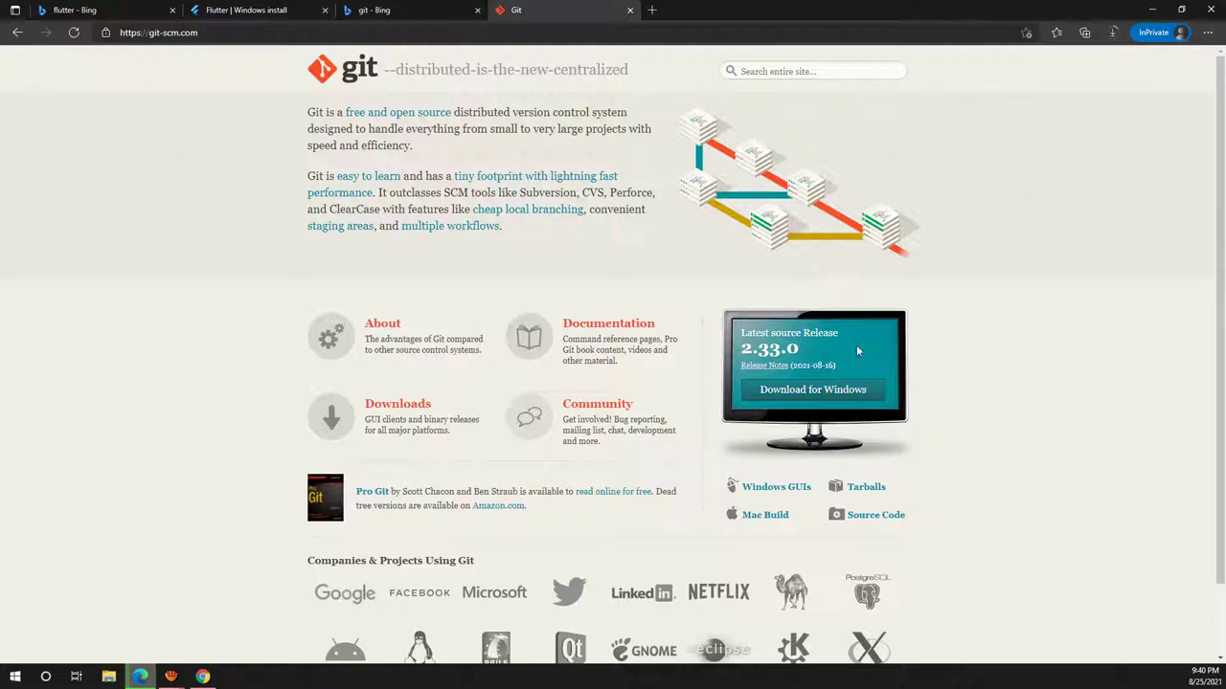
- Download the 64-bit Git 2.33.0 installer for Windows and launch it, clearing the browser out of the way
{"action": "left_click", "coordinate": [835, 401]}
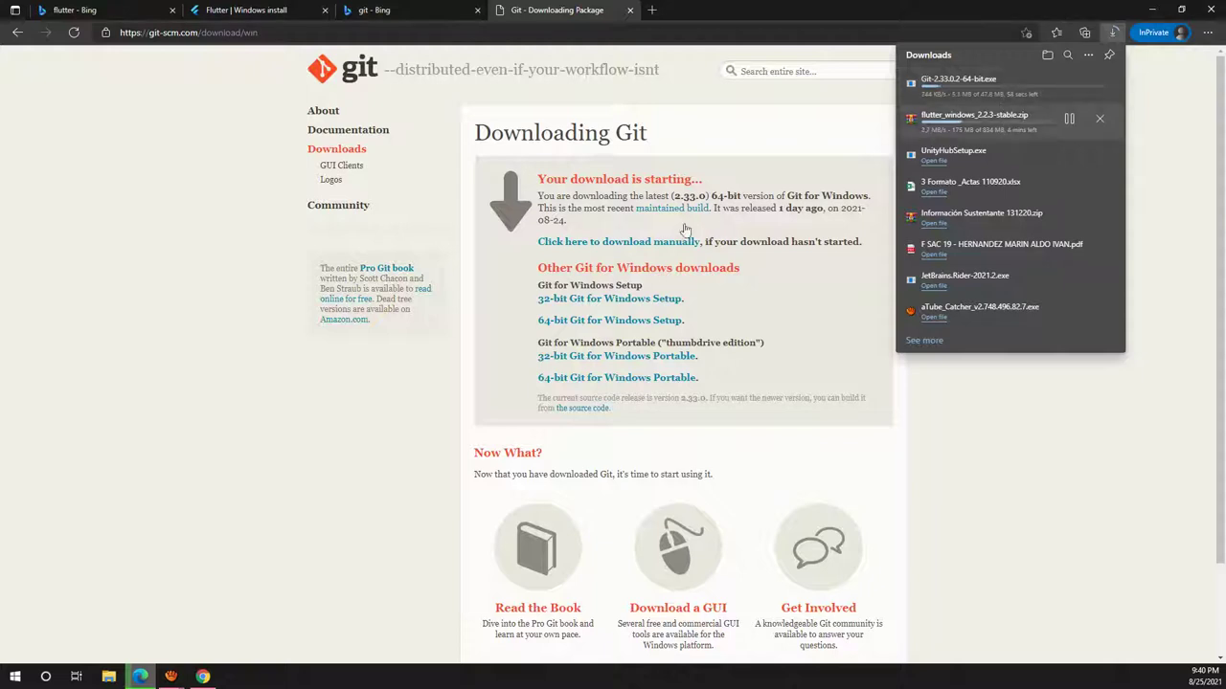
{"action": "left_click", "coordinate": [291, 409]}
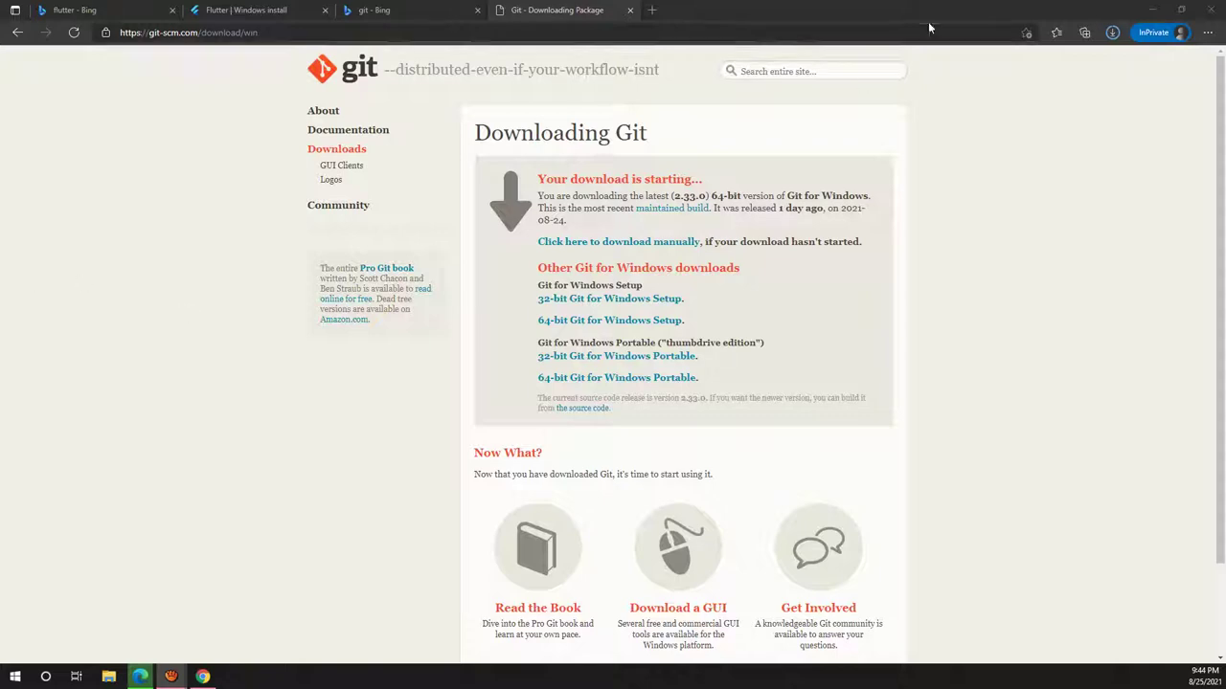
{"action": "left_click", "coordinate": [1113, 34]}
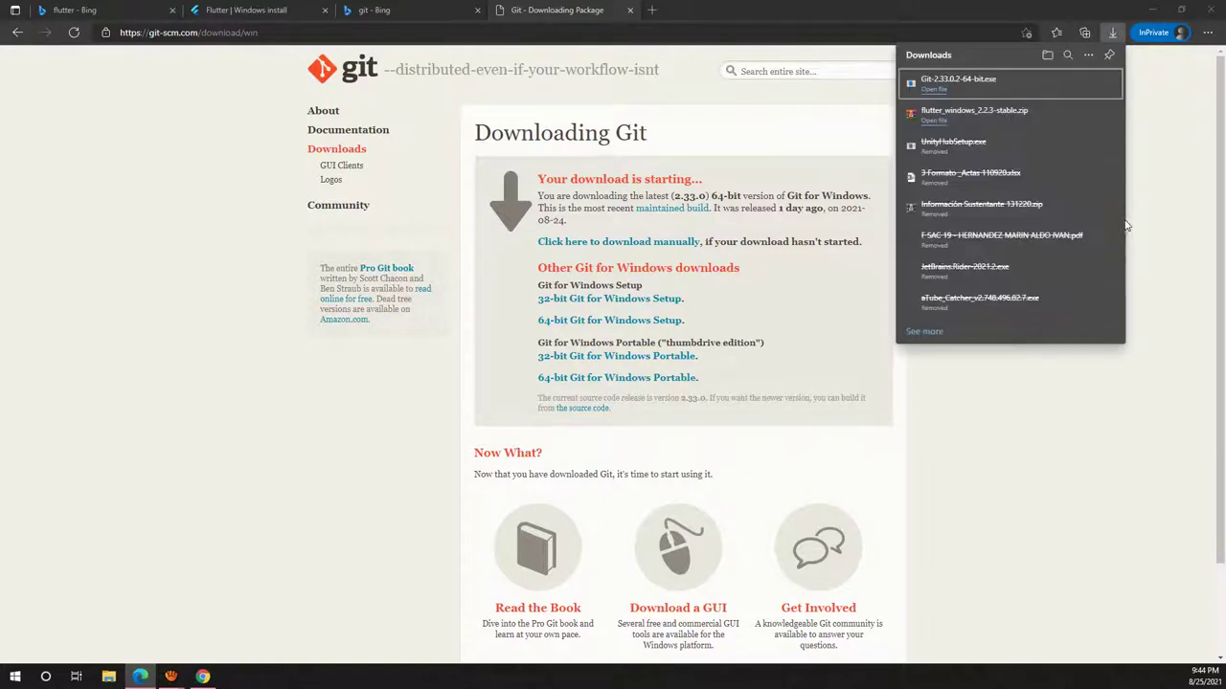
{"action": "left_click", "coordinate": [939, 90]}
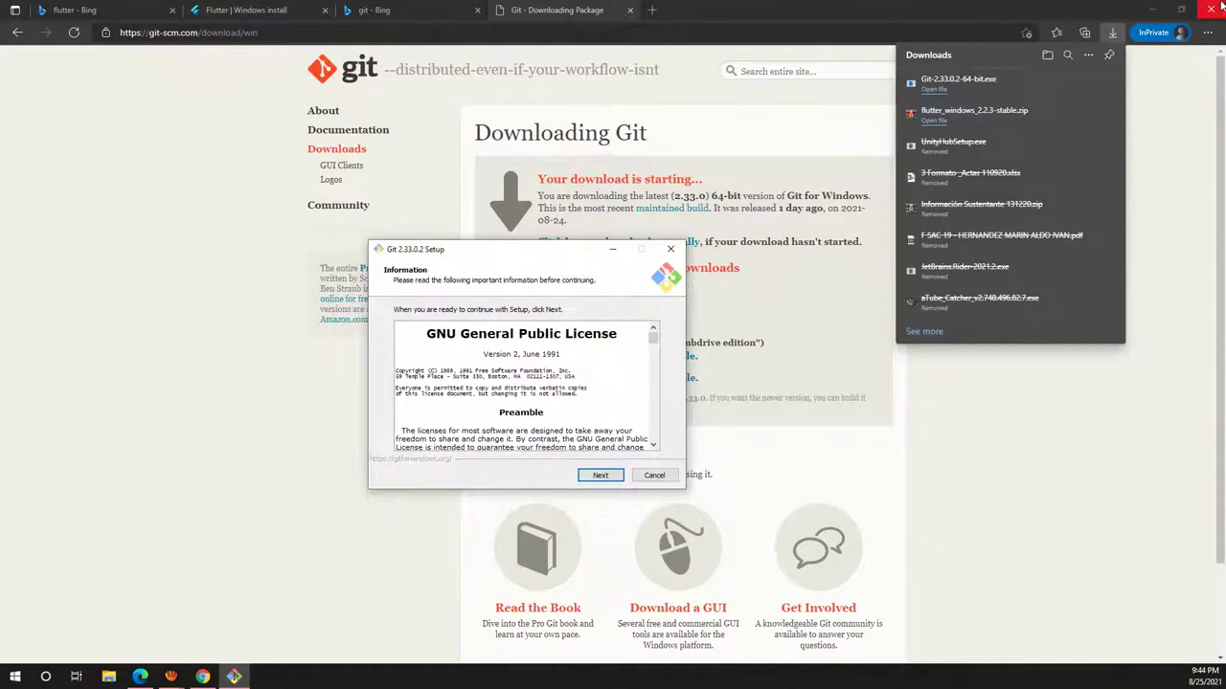
{"action": "left_click", "coordinate": [939, 196]}
{"action": "left_click", "coordinate": [1152, 9]}
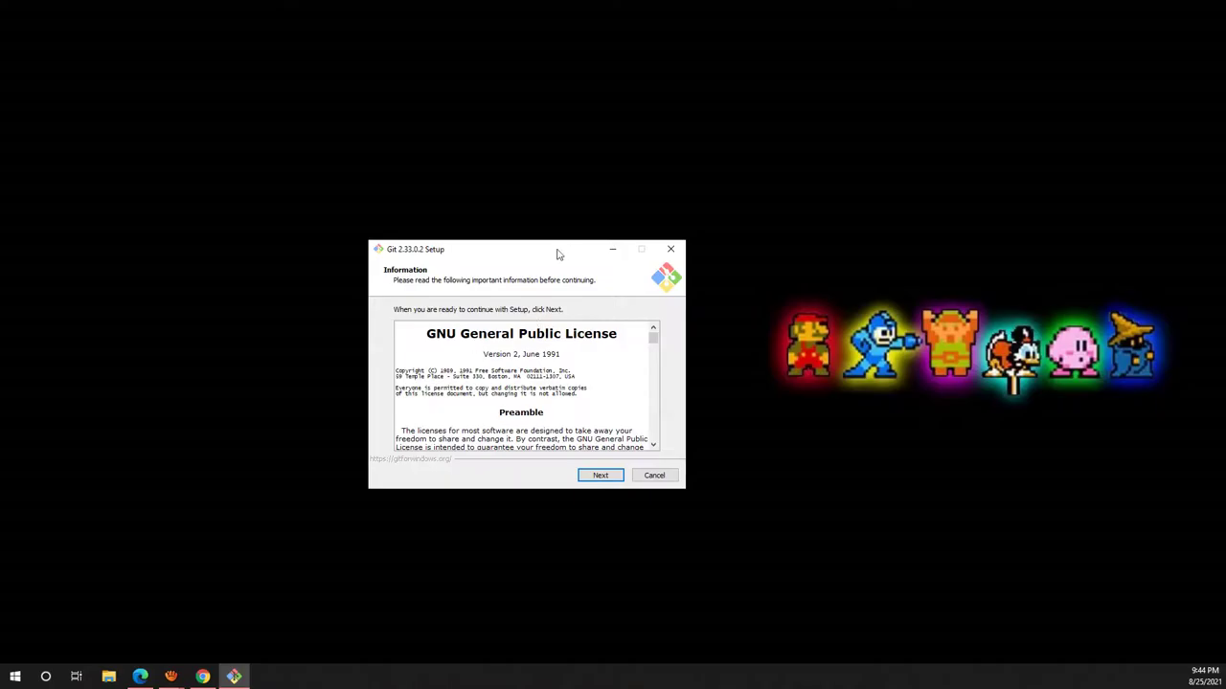
{"action": "left_click_drag", "start_coordinate": [558, 254], "coordinate": [587, 219]}
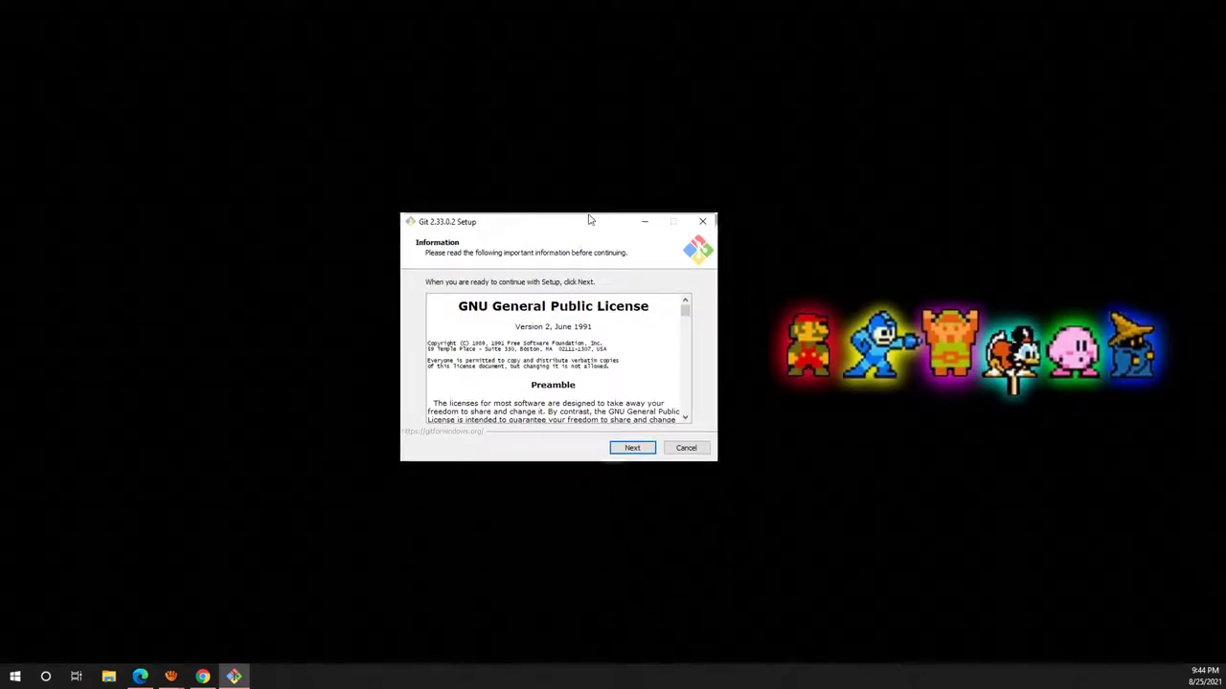
- Accept the Git license and keep the default components and Start Menu folder
{"action": "left_click", "coordinate": [630, 439]}
{"action": "left_click", "coordinate": [631, 440]}
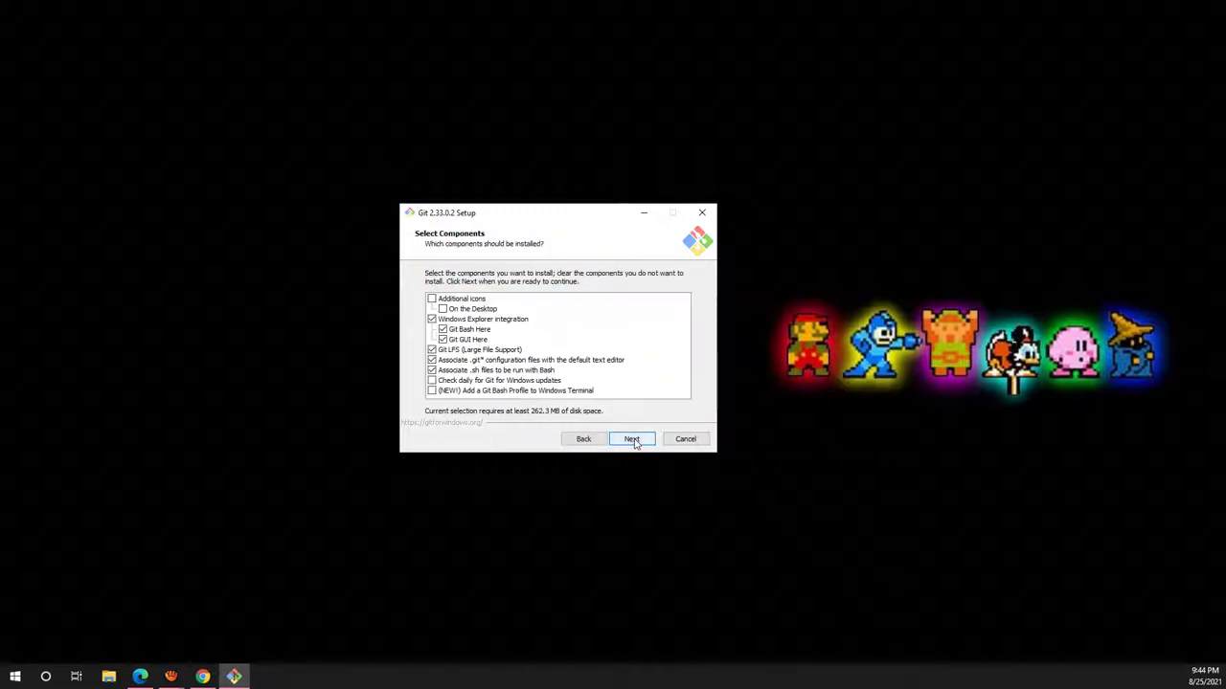
{"action": "left_click", "coordinate": [631, 440]}
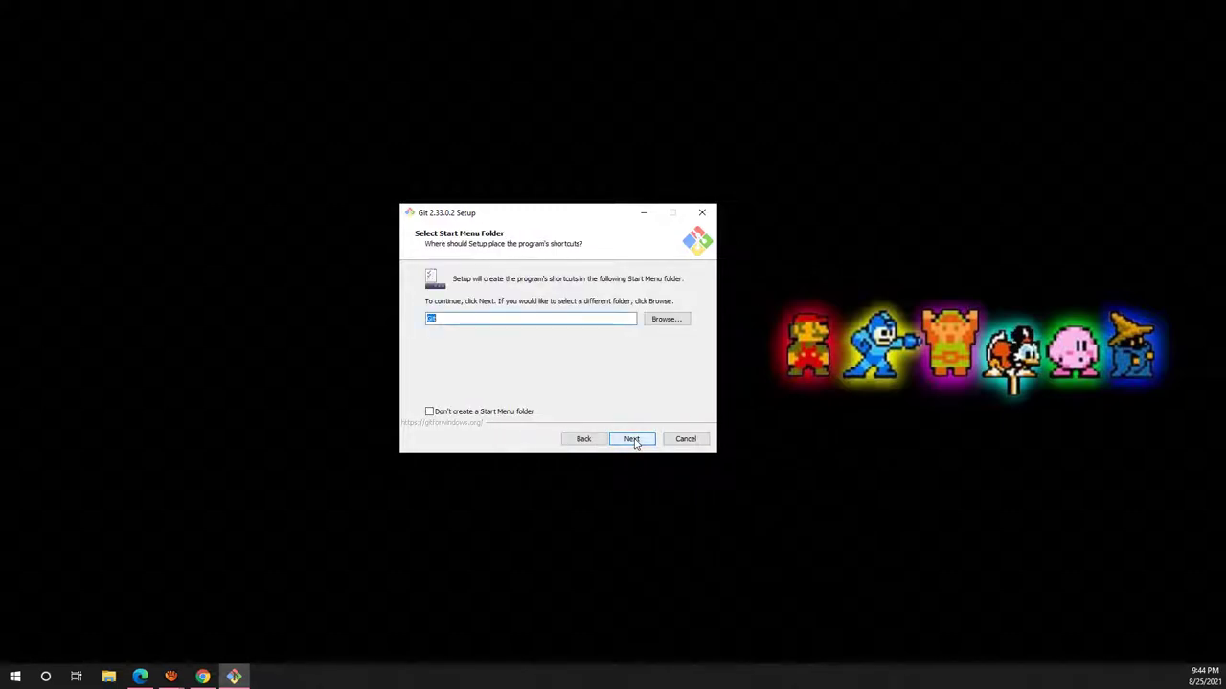
{"action": "left_click", "coordinate": [632, 439]}
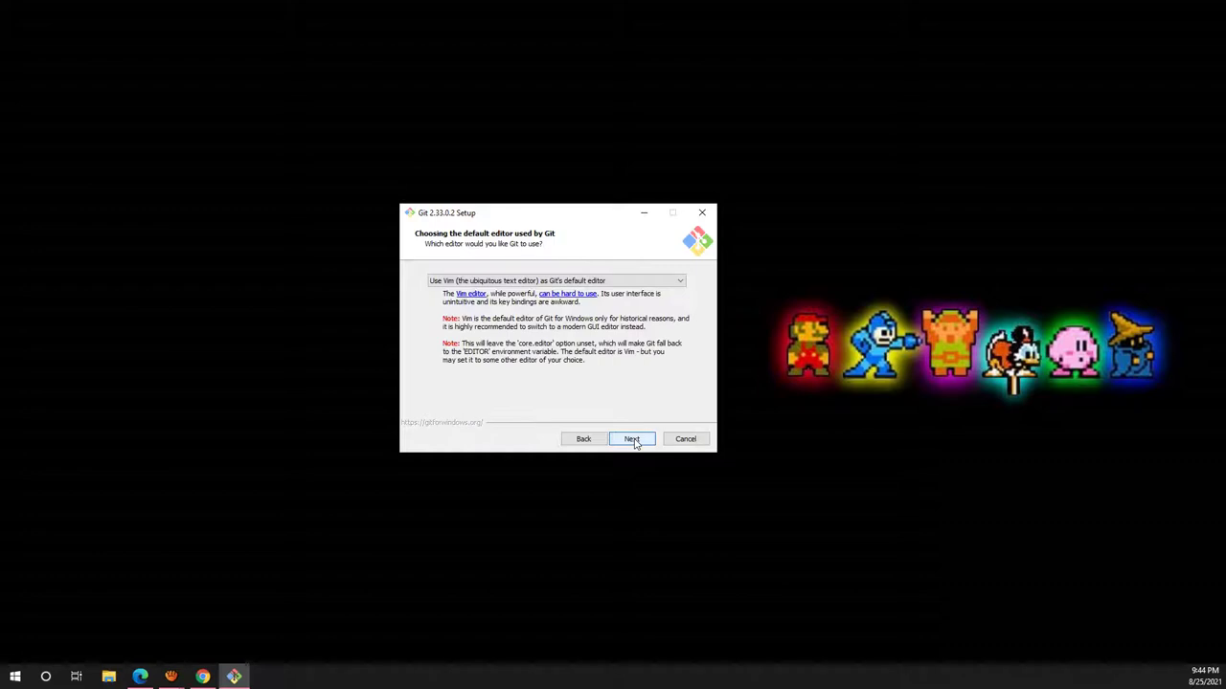
- Review the available editors and keep Vim as Git's default editor
{"action": "left_click", "coordinate": [632, 282]}
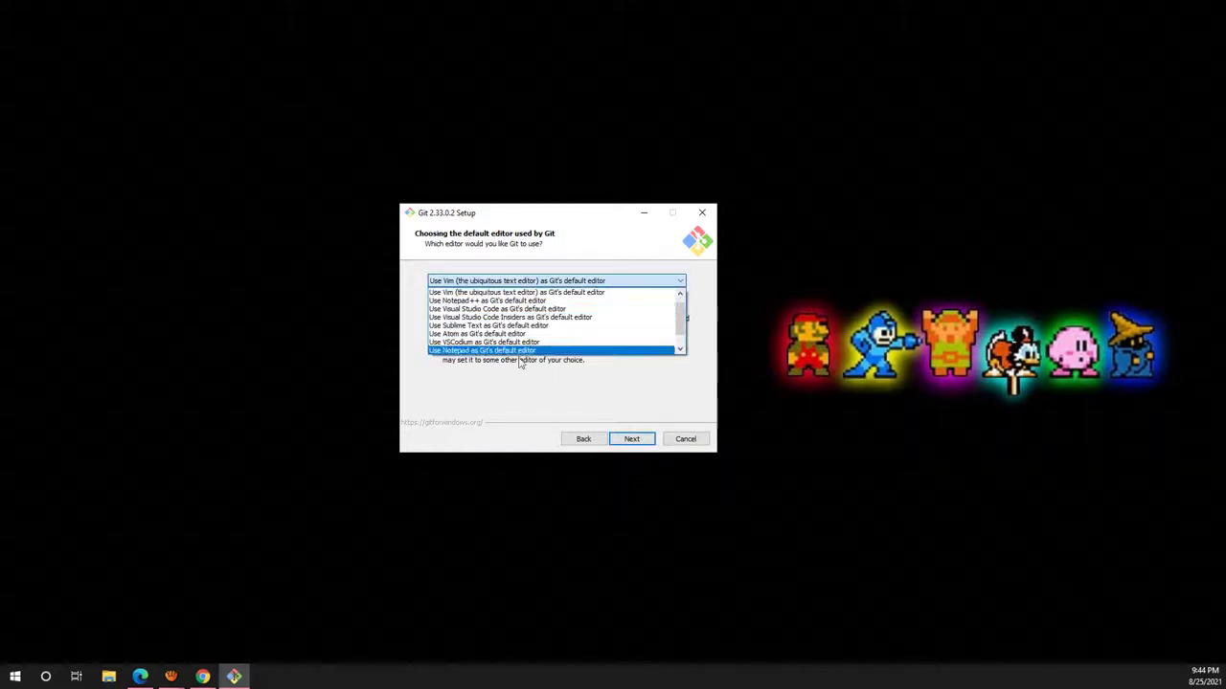
{"action": "left_click", "coordinate": [596, 398]}
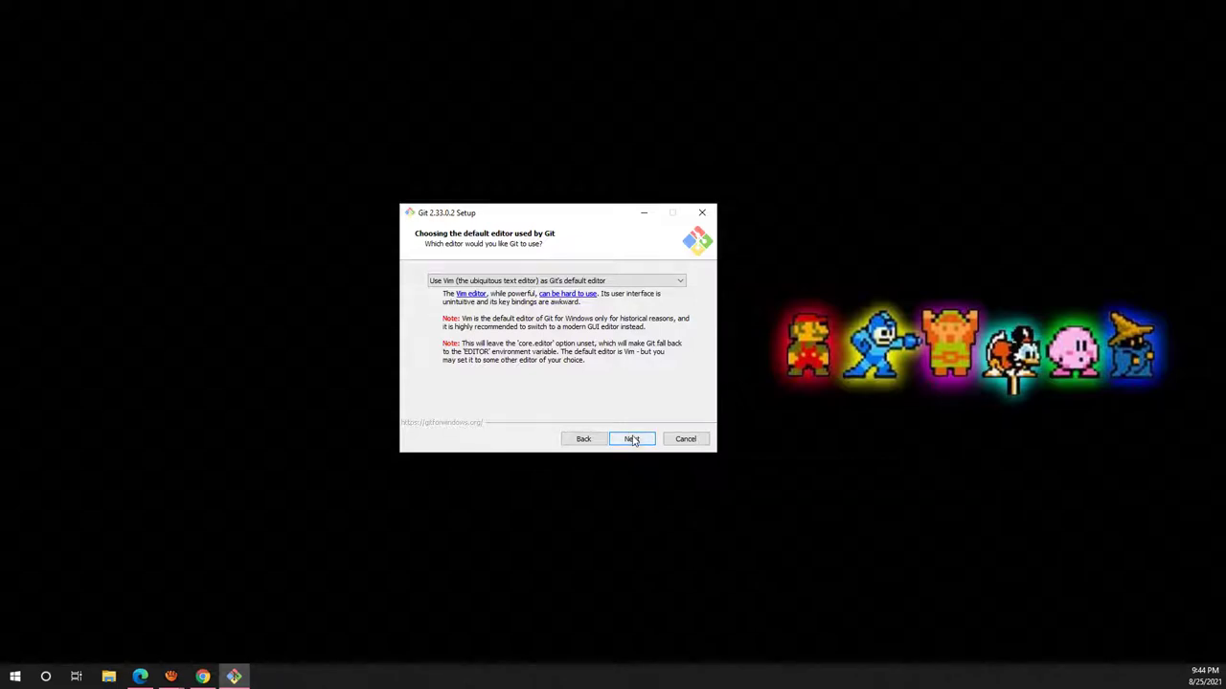
{"action": "left_click", "coordinate": [631, 440]}
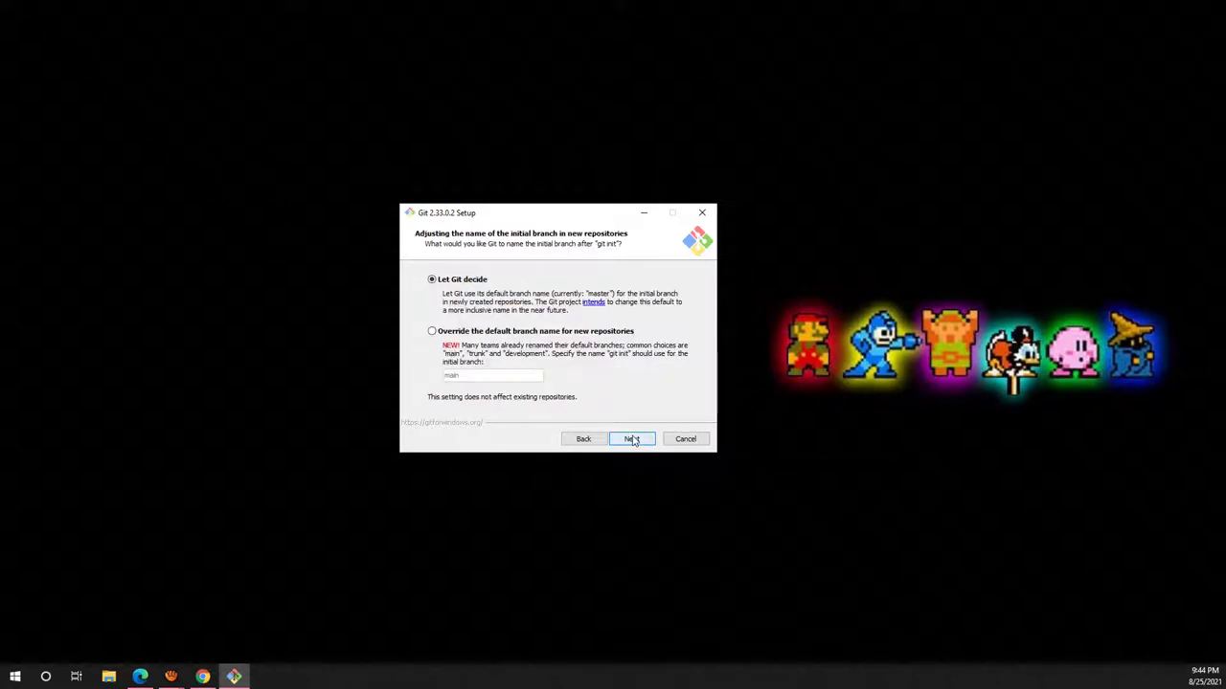
- Let Git decide the initial branch name and keep bundled OpenSSH, Windows-style checkout with Unix-style commits, and the default git pull behavior
{"action": "left_click", "coordinate": [631, 440]}
{"action": "left_click", "coordinate": [632, 440]}
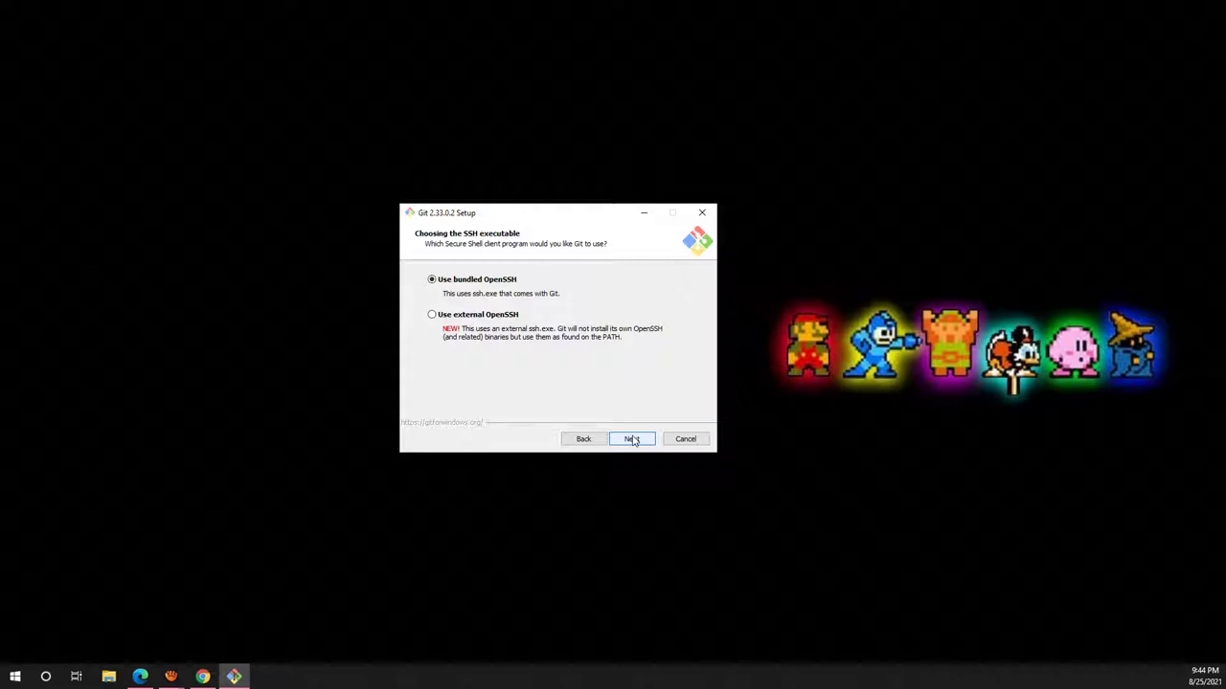
{"action": "left_click", "coordinate": [632, 439]}
{"action": "left_click", "coordinate": [638, 440]}
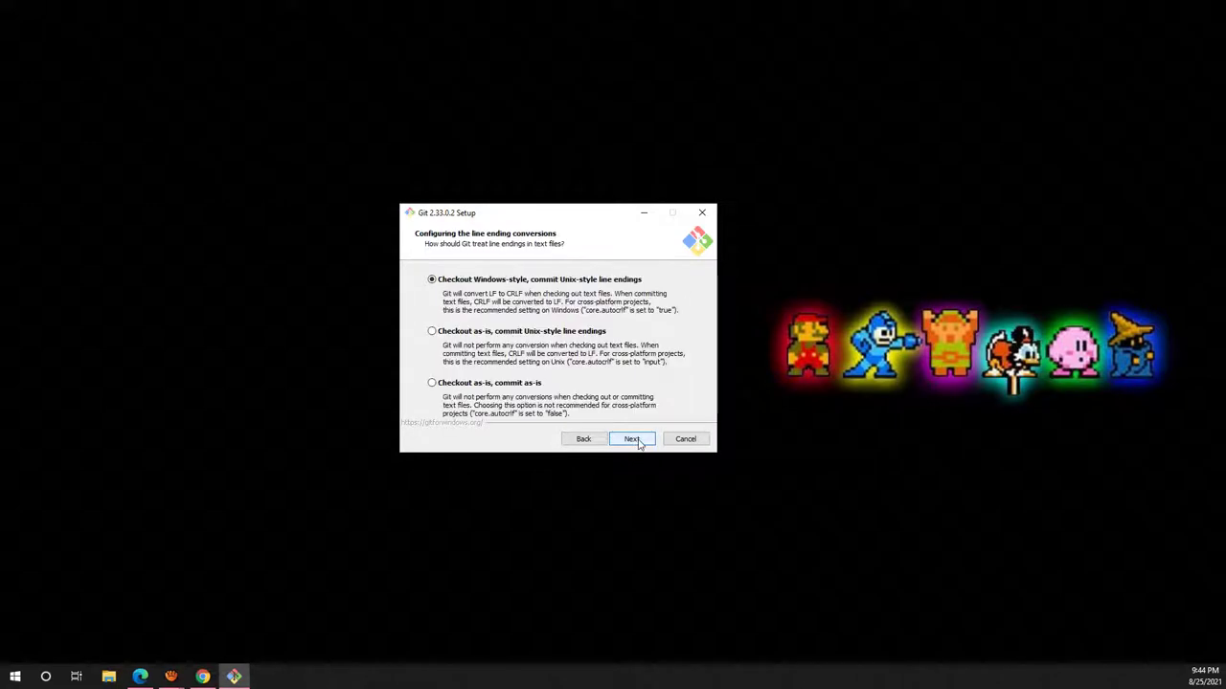
{"action": "left_click", "coordinate": [632, 440]}
{"action": "left_click", "coordinate": [634, 440]}
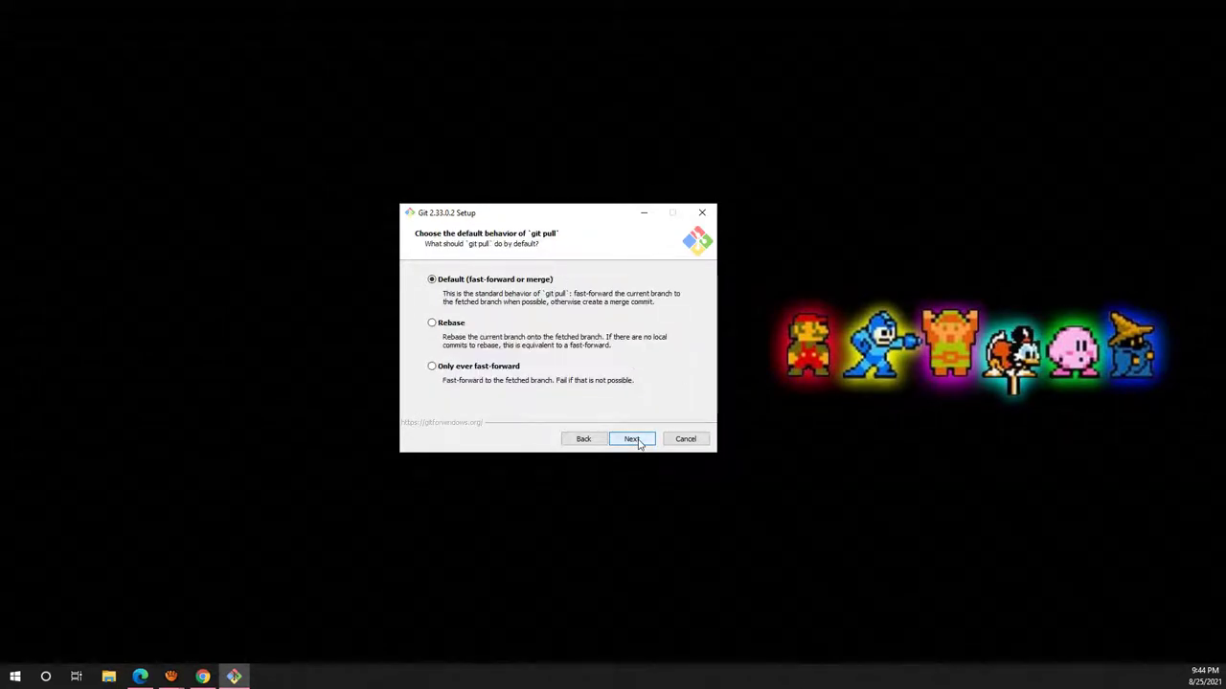
{"action": "left_click", "coordinate": [634, 440]}
{"action": "left_click", "coordinate": [634, 439]}
{"action": "left_click", "coordinate": [633, 439]}
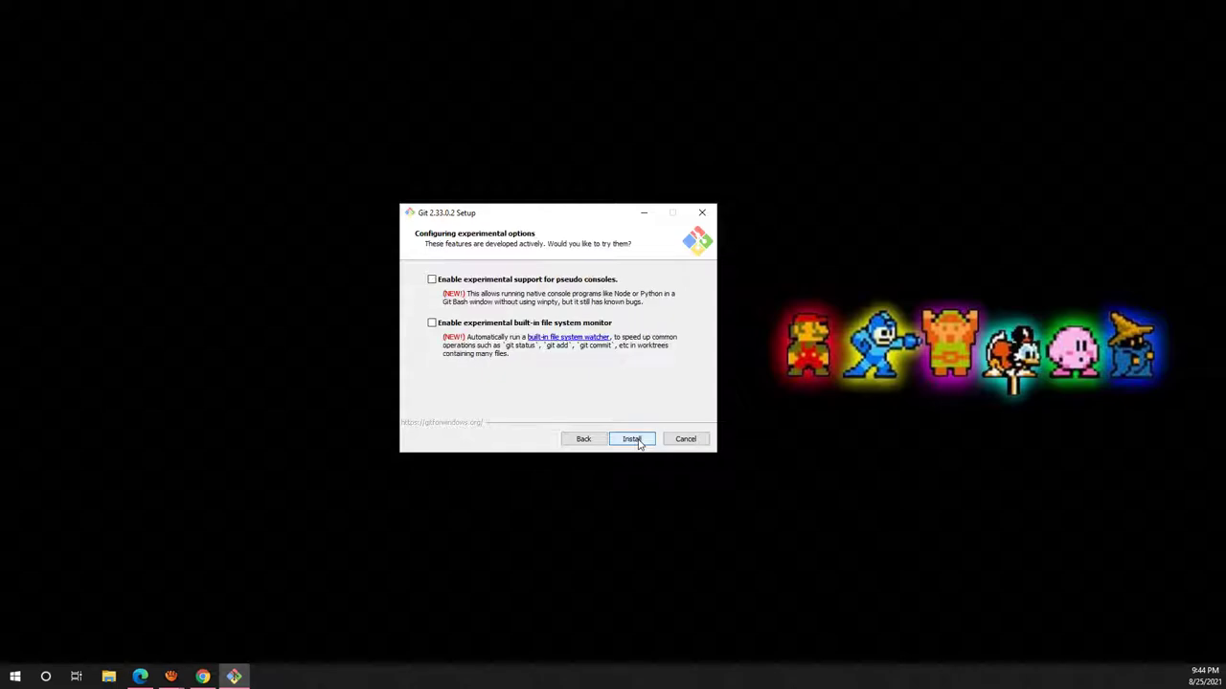
- Install Git without experimental options and finish the setup without viewing the release notes
{"action": "left_click", "coordinate": [634, 439]}
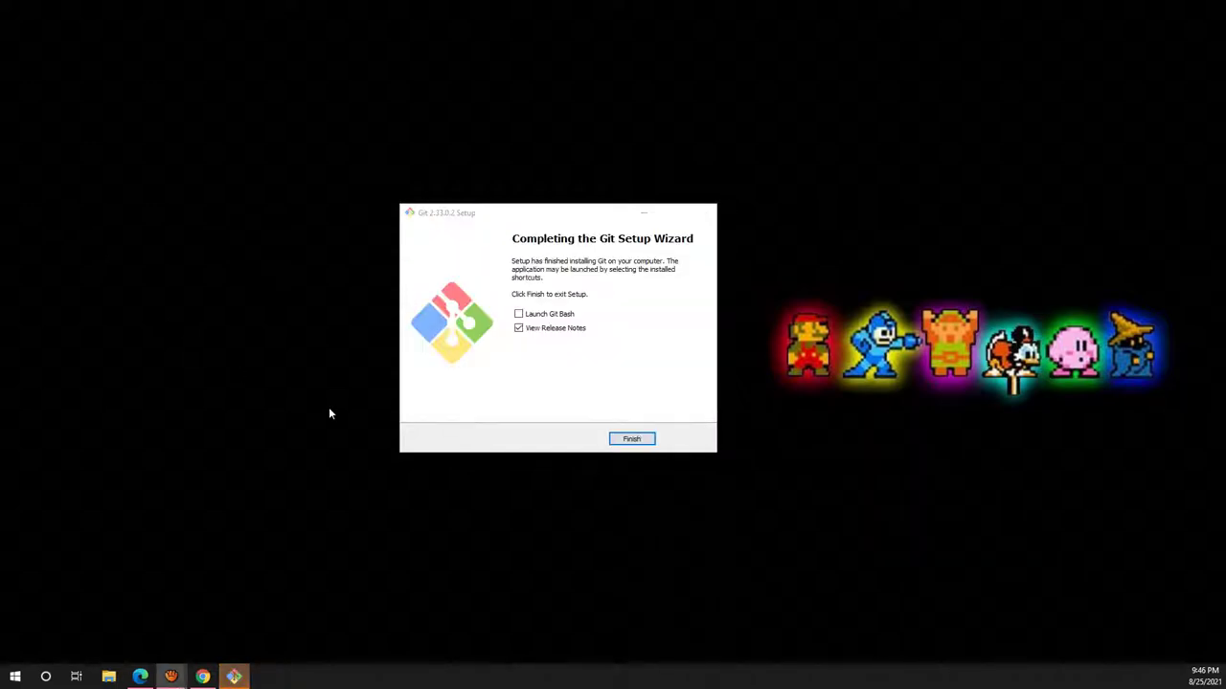
{"action": "left_click", "coordinate": [543, 330]}
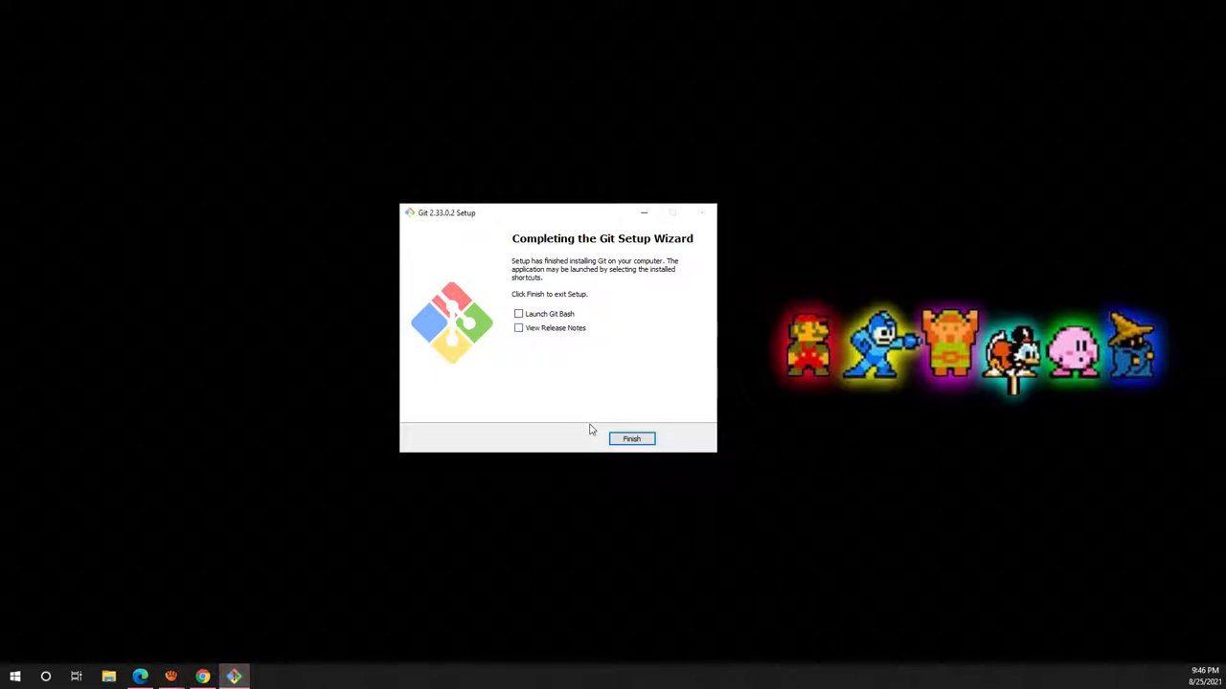
{"action": "left_click", "coordinate": [630, 438]}
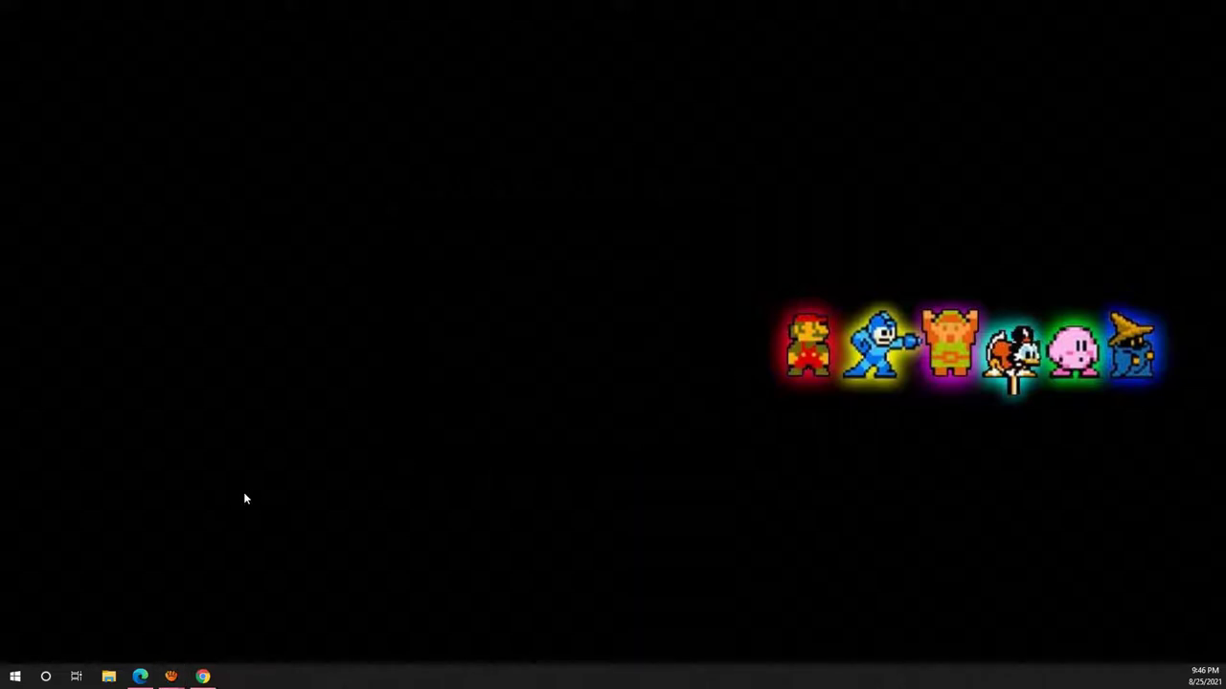
- Open Command Prompt and run git to review its usage and common commands
{"action": "left_click", "coordinate": [15, 676]}
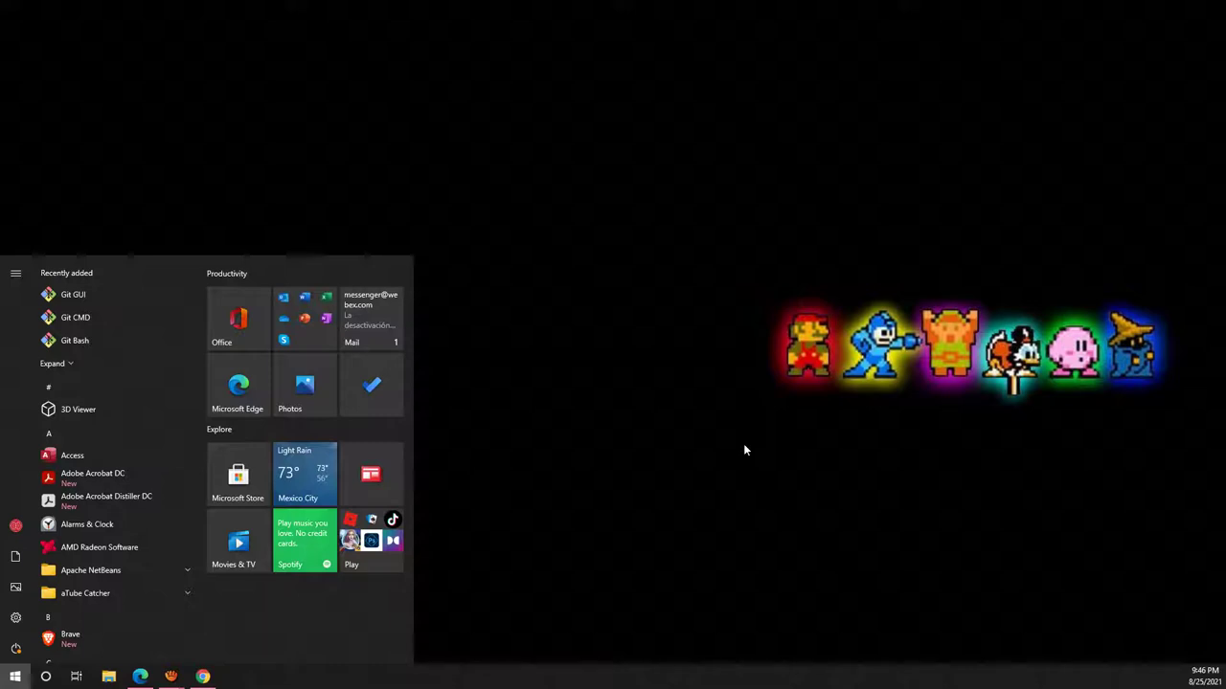
{"action": "type", "text": "termina"}
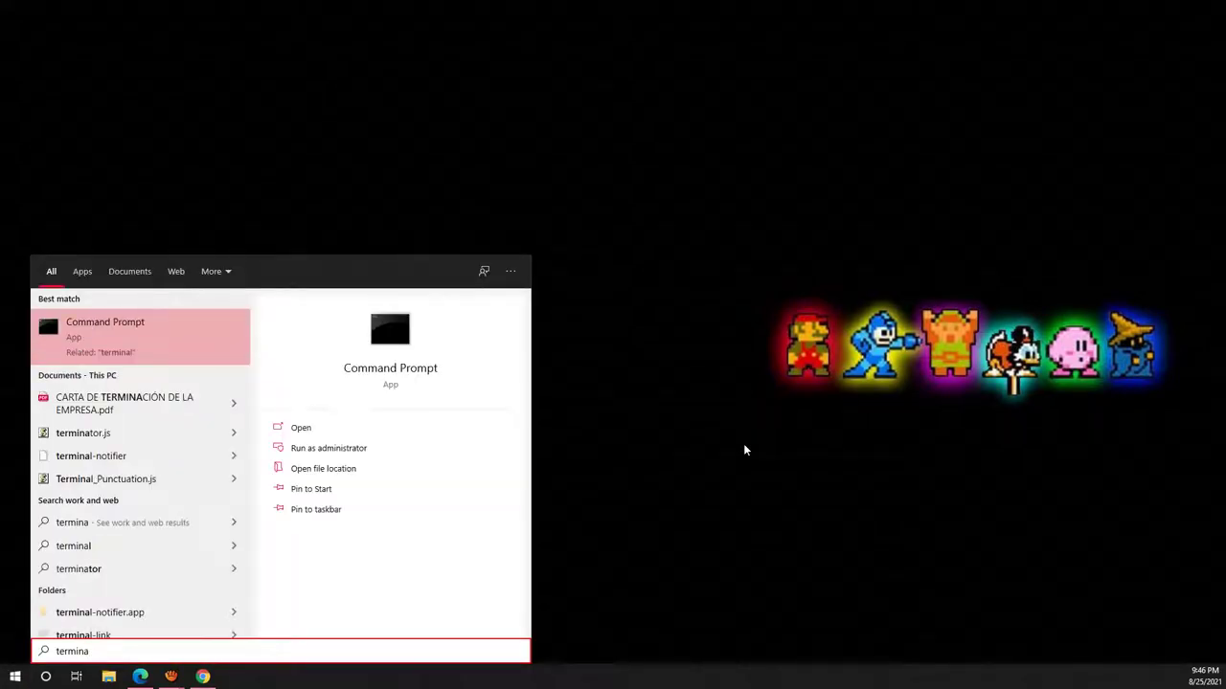
{"action": "key", "text": "Return"}
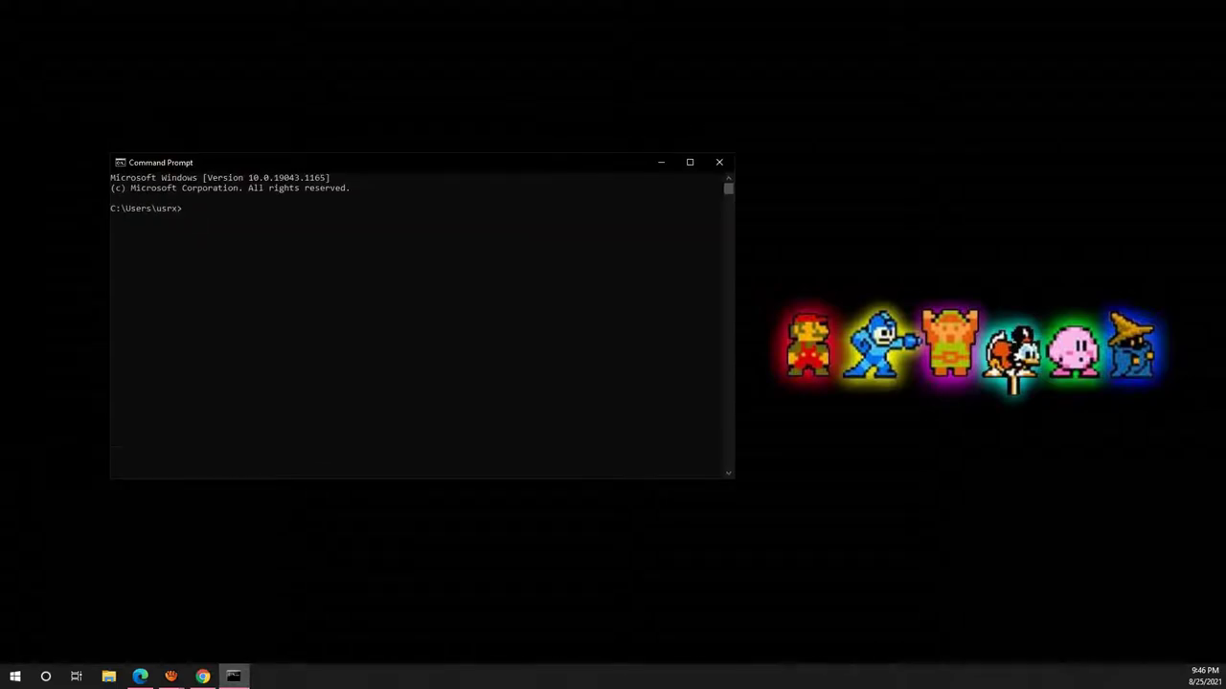
{"action": "left_click", "coordinate": [424, 259]}
{"action": "type", "text": "g"}
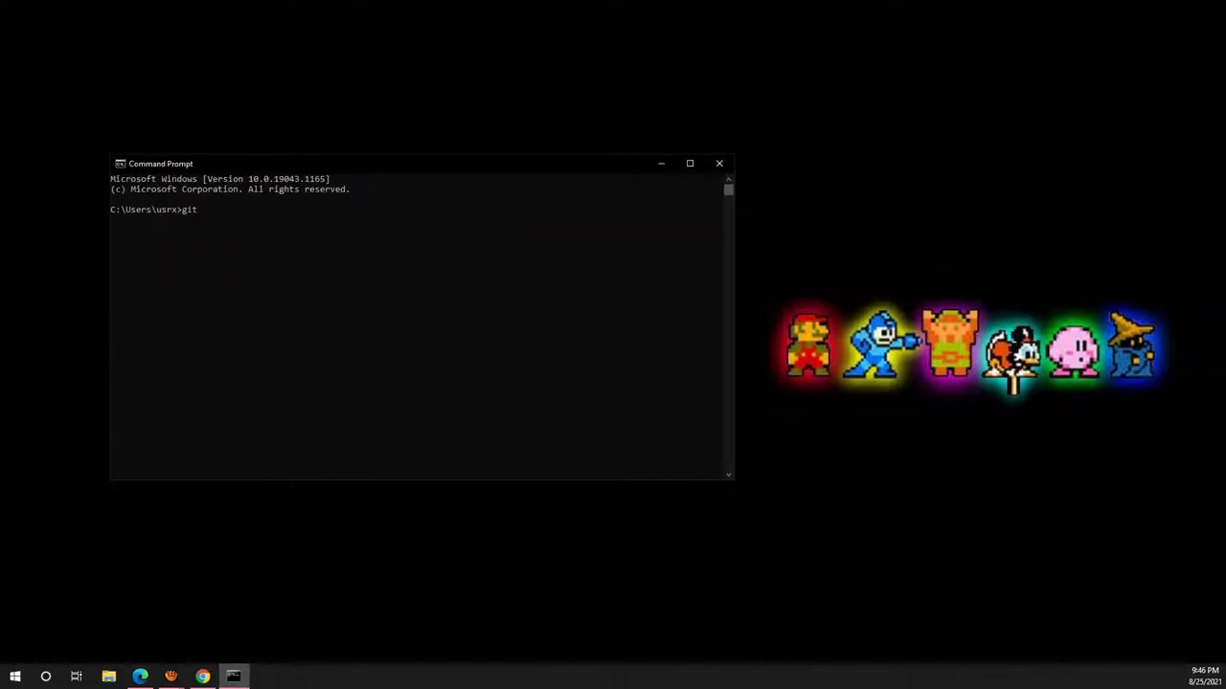
{"action": "type", "text": "it"}
{"action": "key", "text": "Return"}
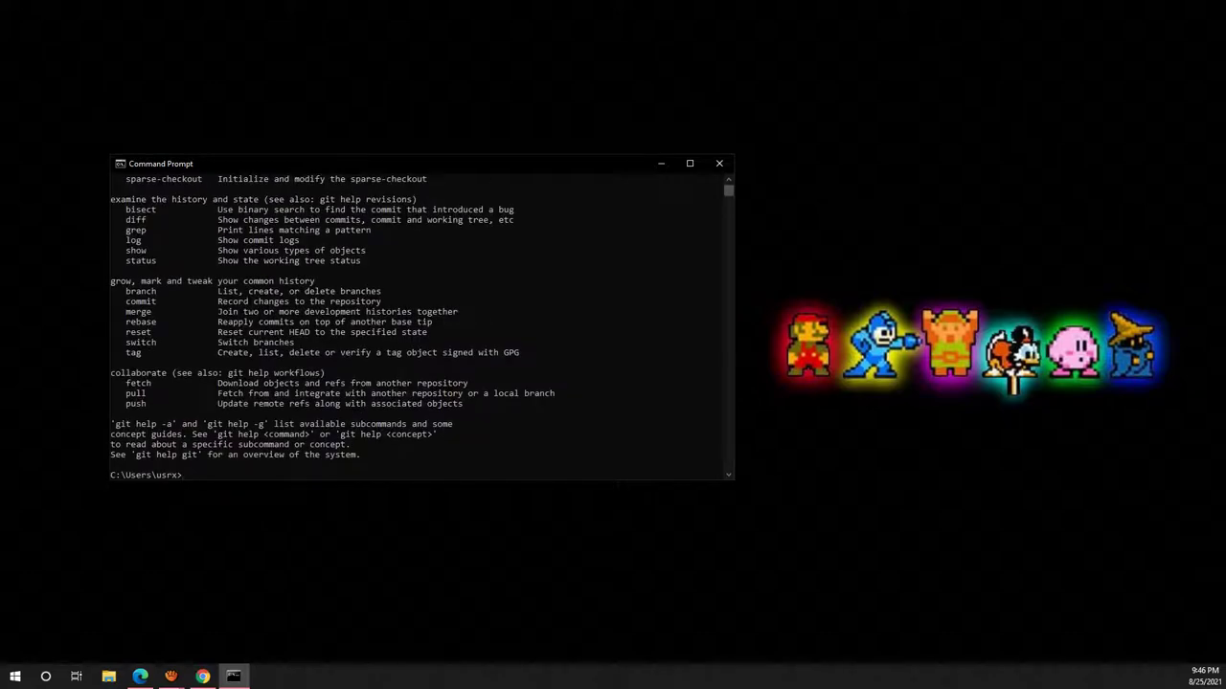
{"action": "scroll", "coordinate": [421, 325], "scroll_direction": "up", "scroll_amount": 7}
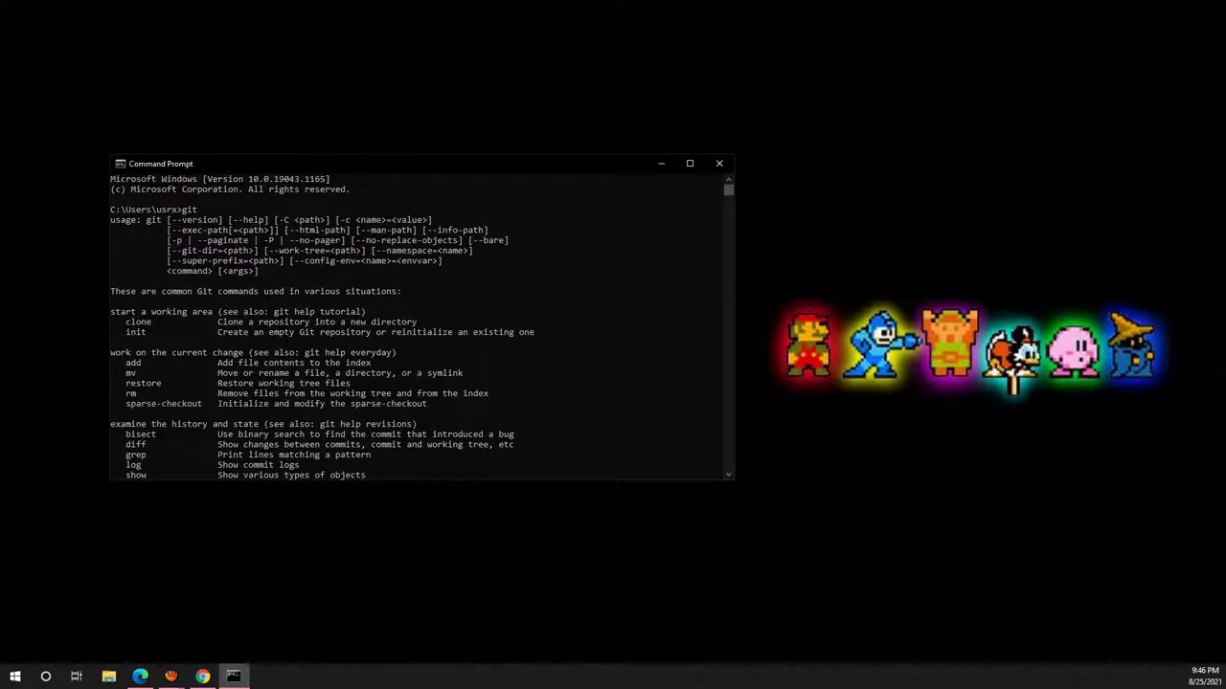
{"action": "scroll", "coordinate": [421, 325], "scroll_direction": "down", "scroll_amount": 7}
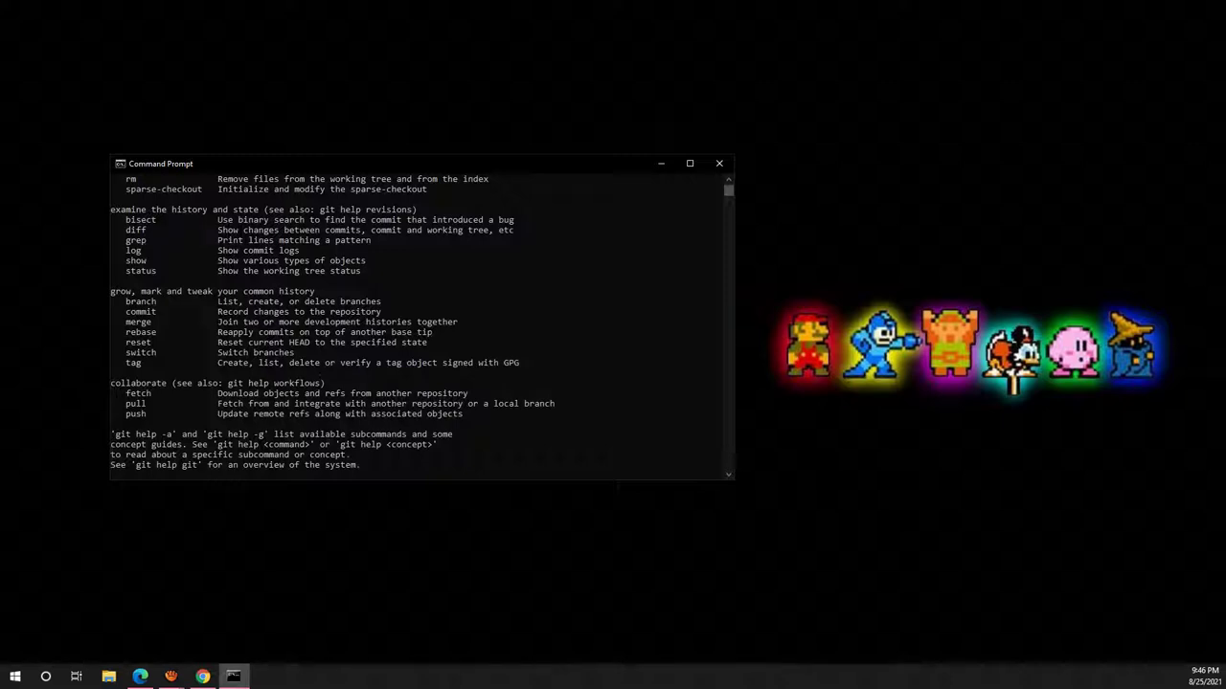
{"action": "scroll", "coordinate": [421, 326], "scroll_direction": "down", "scroll_amount": 6}
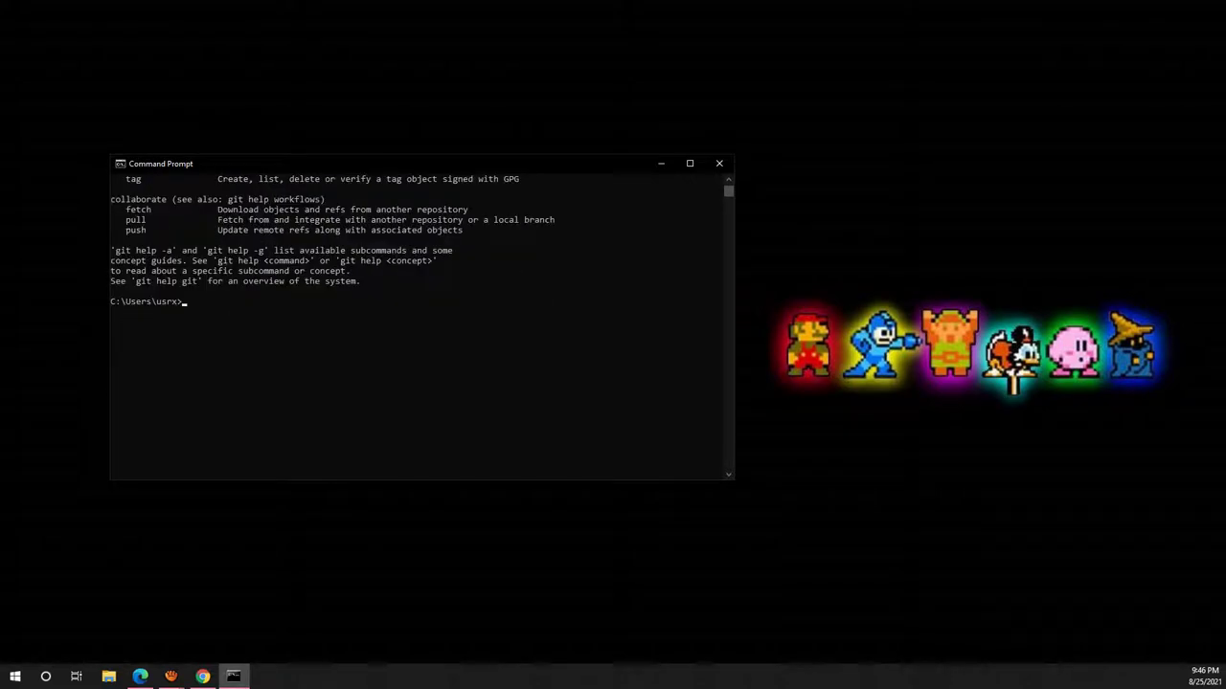
- Check the installed Git version with git --version and close Command Prompt
{"action": "type", "text": "git --version"}
{"action": "key", "text": "Return"}
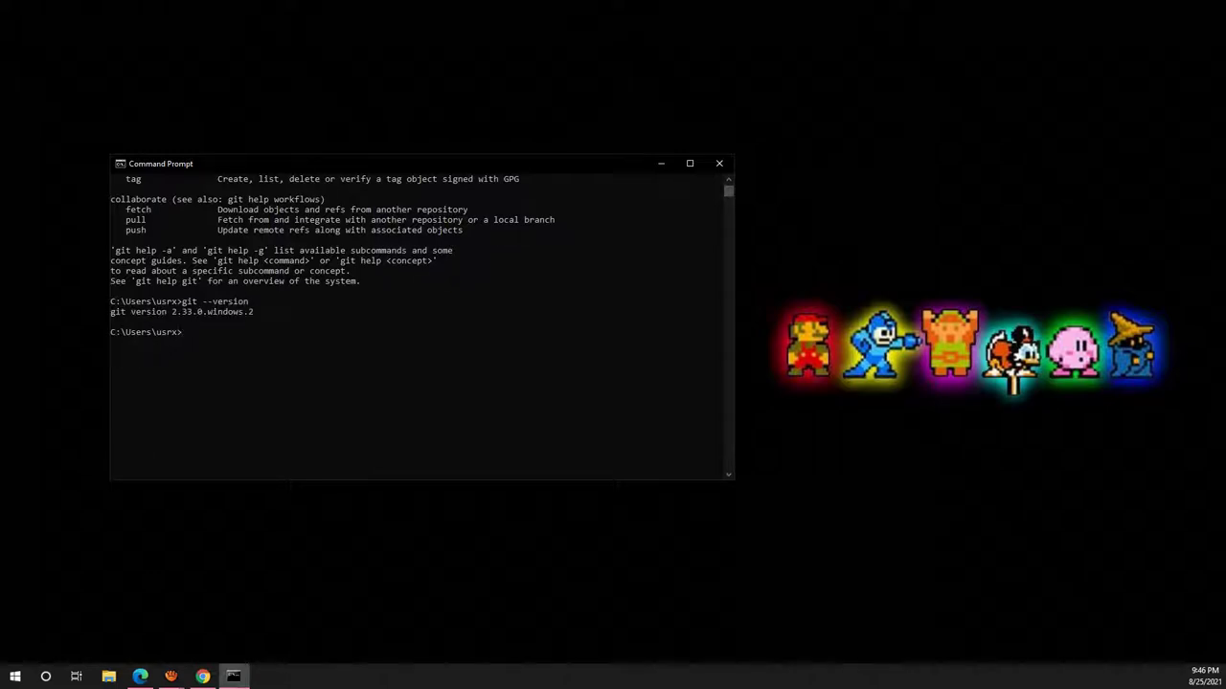
{"action": "scroll", "coordinate": [421, 326], "scroll_direction": "up", "scroll_amount": 3}
{"action": "left_click_drag", "start_coordinate": [186, 364], "coordinate": [264, 364]}
{"action": "left_click", "coordinate": [336, 363]}
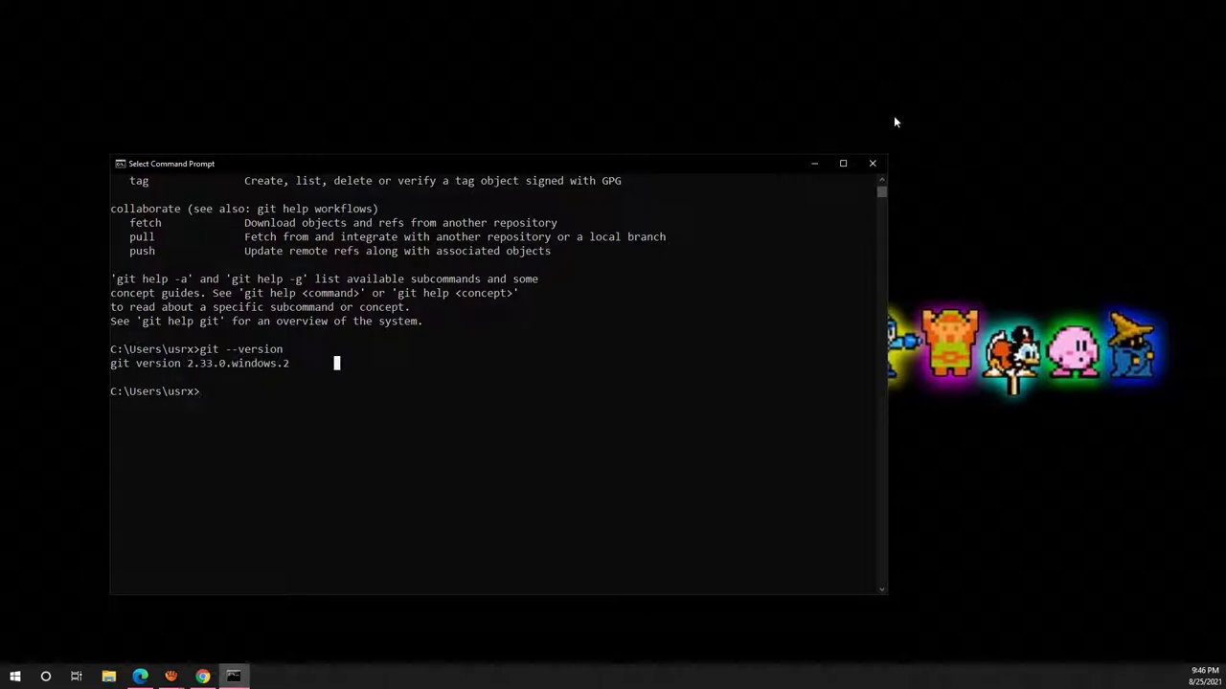
{"action": "left_click", "coordinate": [879, 163]}
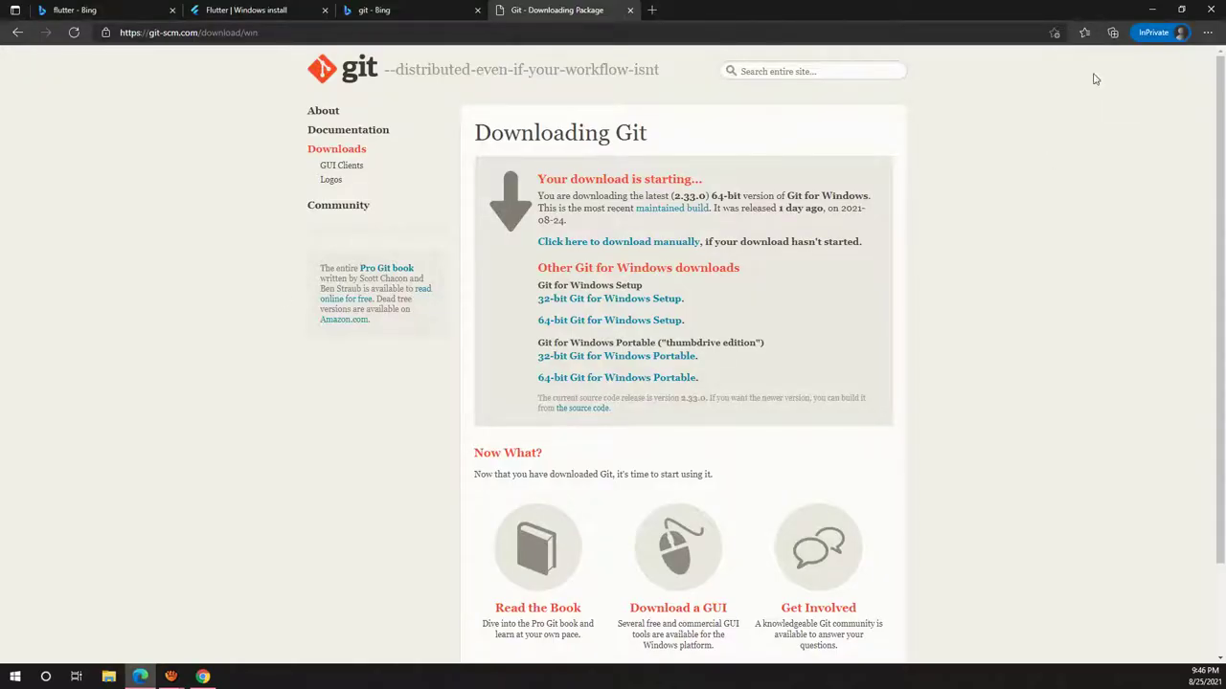
- Switch to File Explorer and select the flutter_windows_2.2.3-stable.zip archive in the Downloads folder
{"action": "left_click", "coordinate": [108, 677]}
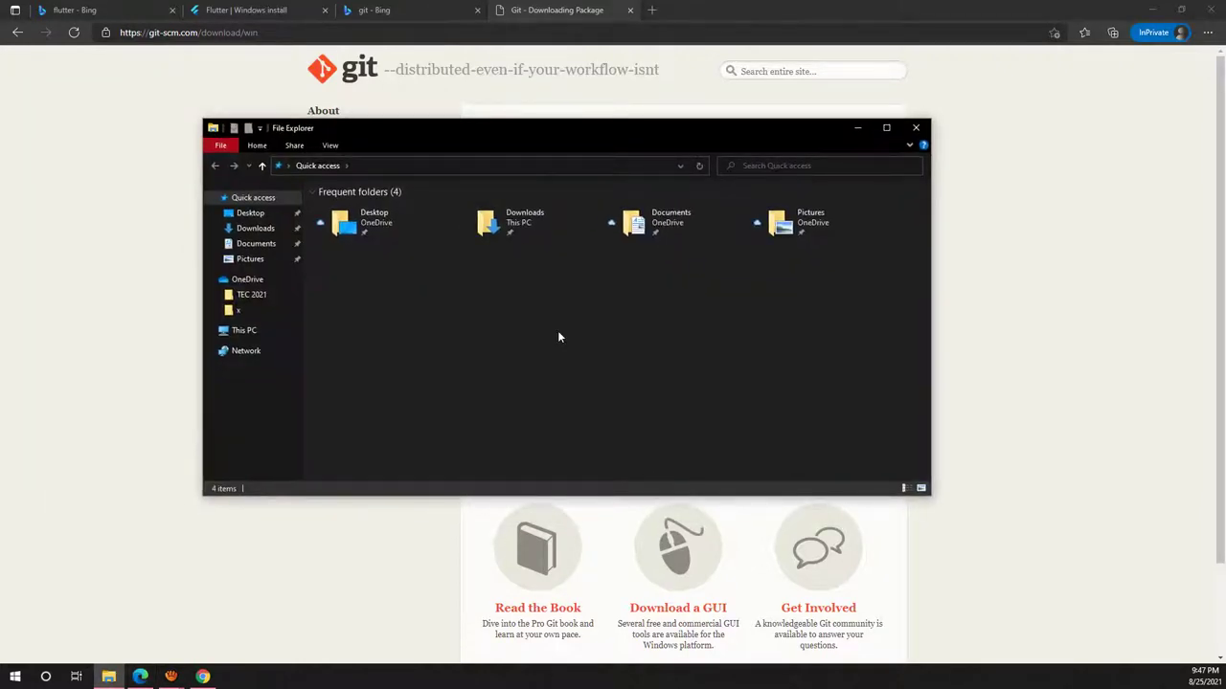
{"action": "left_click", "coordinate": [254, 228]}
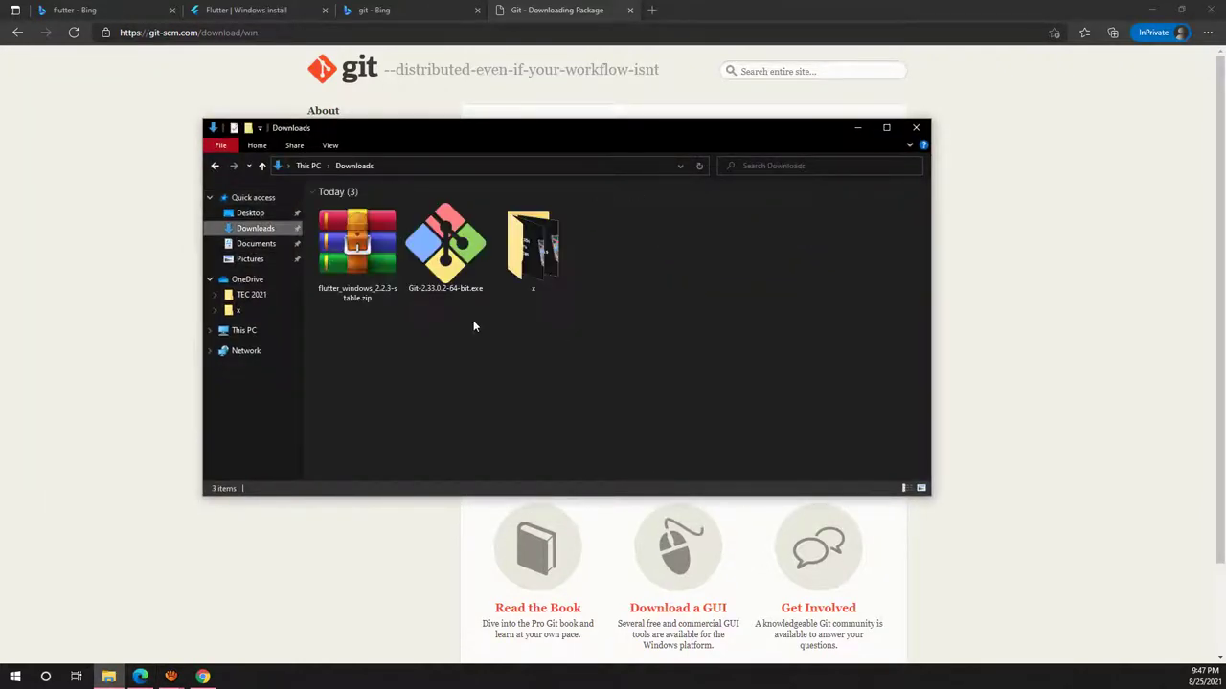
{"action": "left_click", "coordinate": [374, 275]}
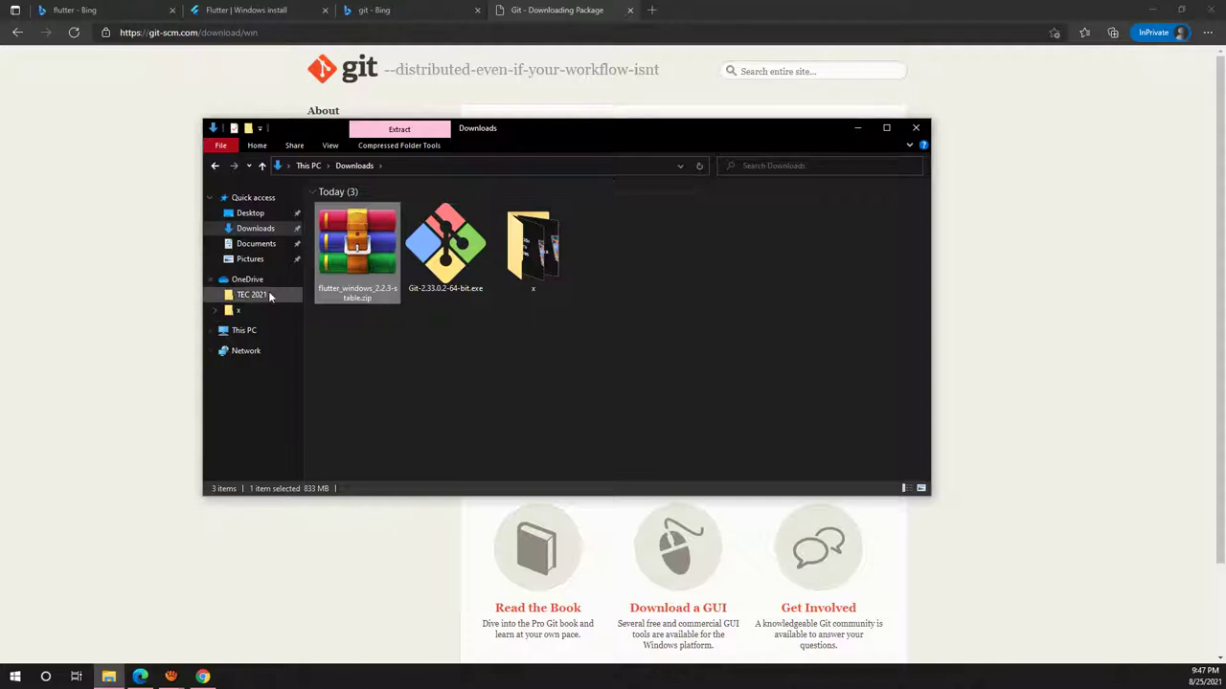
- Open Local Disk (C:) from This PC and display its folders as large icons
{"action": "left_click", "coordinate": [252, 330]}
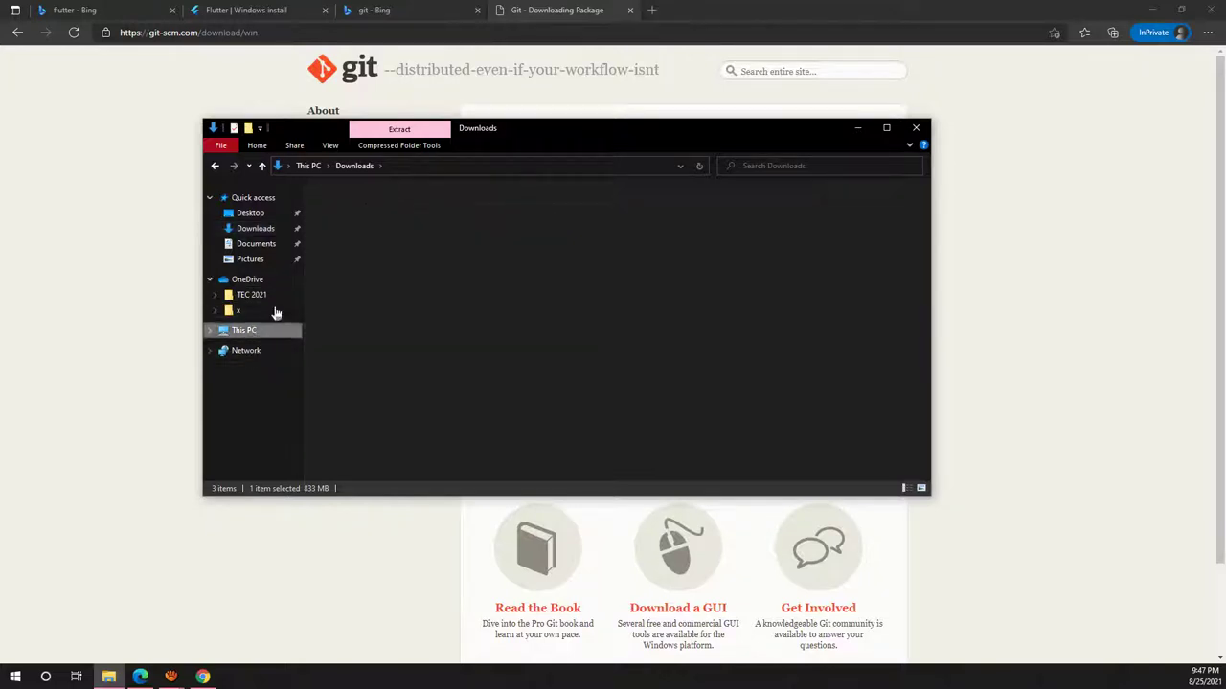
{"action": "left_click", "coordinate": [211, 280]}
{"action": "left_click", "coordinate": [435, 352]}
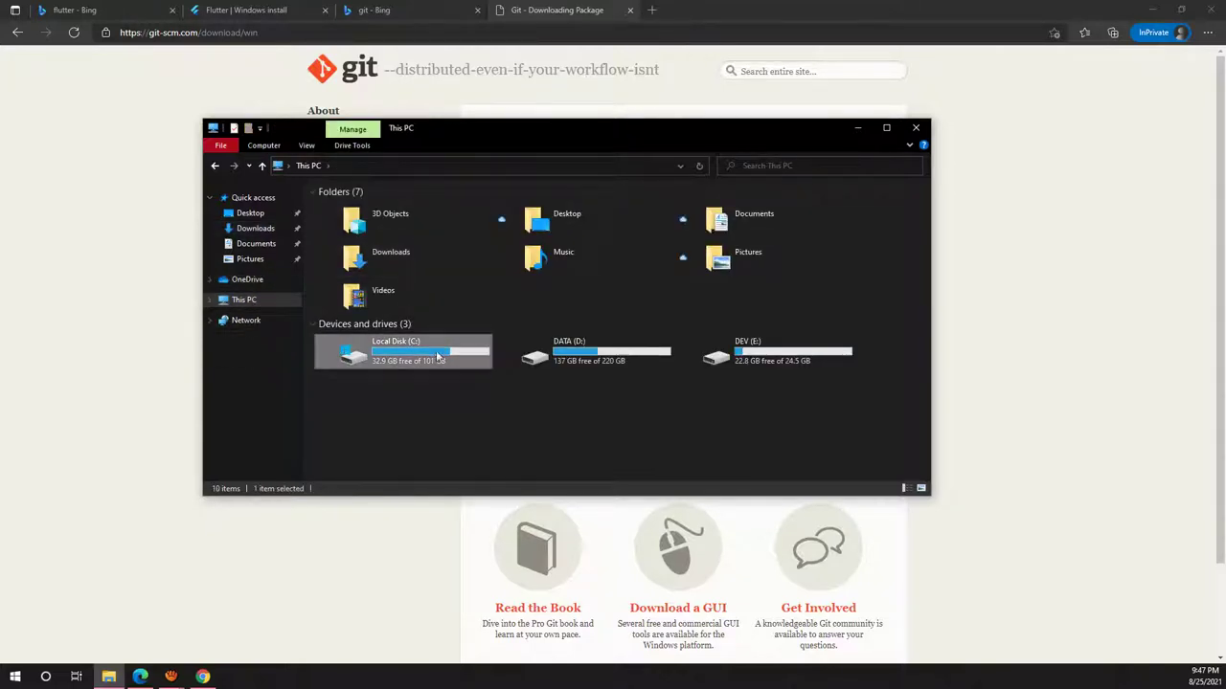
{"action": "double_click", "coordinate": [436, 356]}
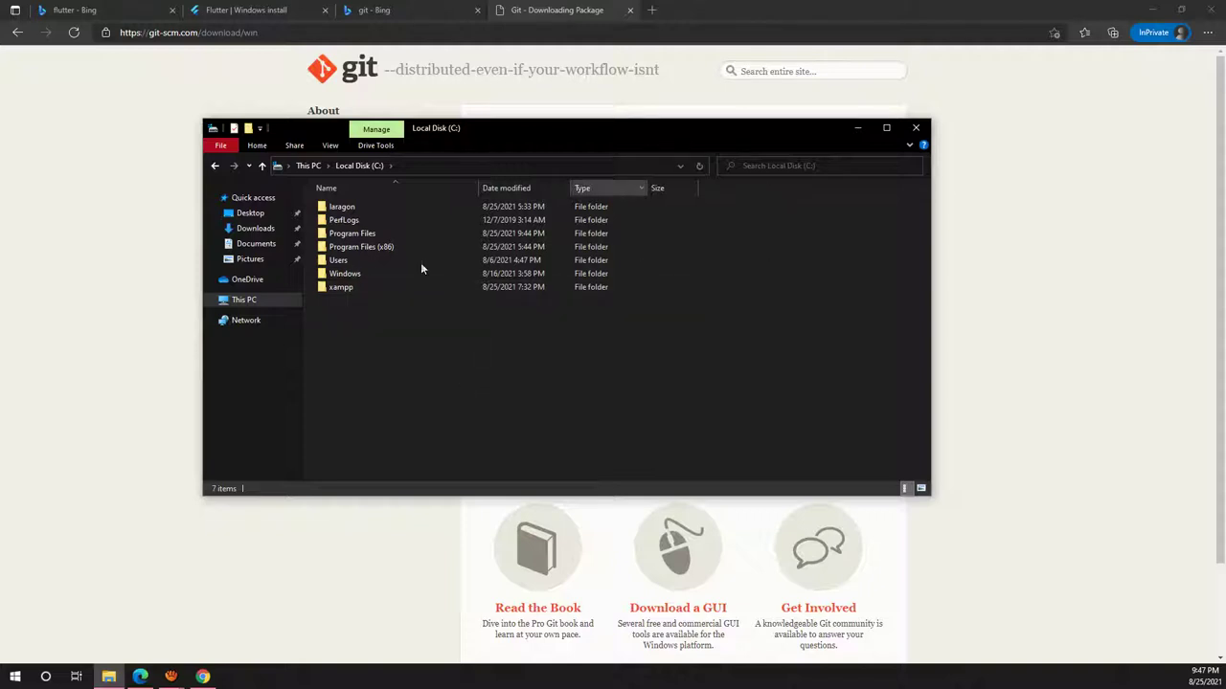
{"action": "scroll", "coordinate": [459, 348], "scroll_direction": "up", "scroll_amount": 3, "text": "ctrl"}
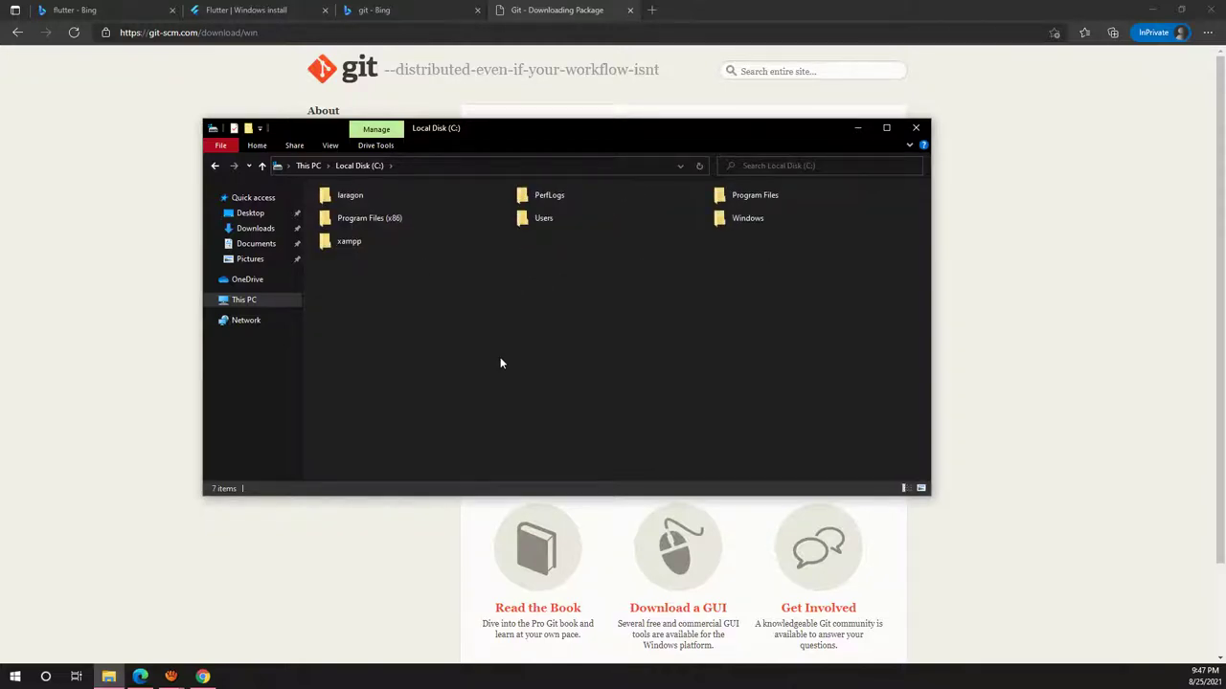
{"action": "scroll", "coordinate": [527, 367], "scroll_direction": "up", "scroll_amount": 2, "text": "ctrl"}
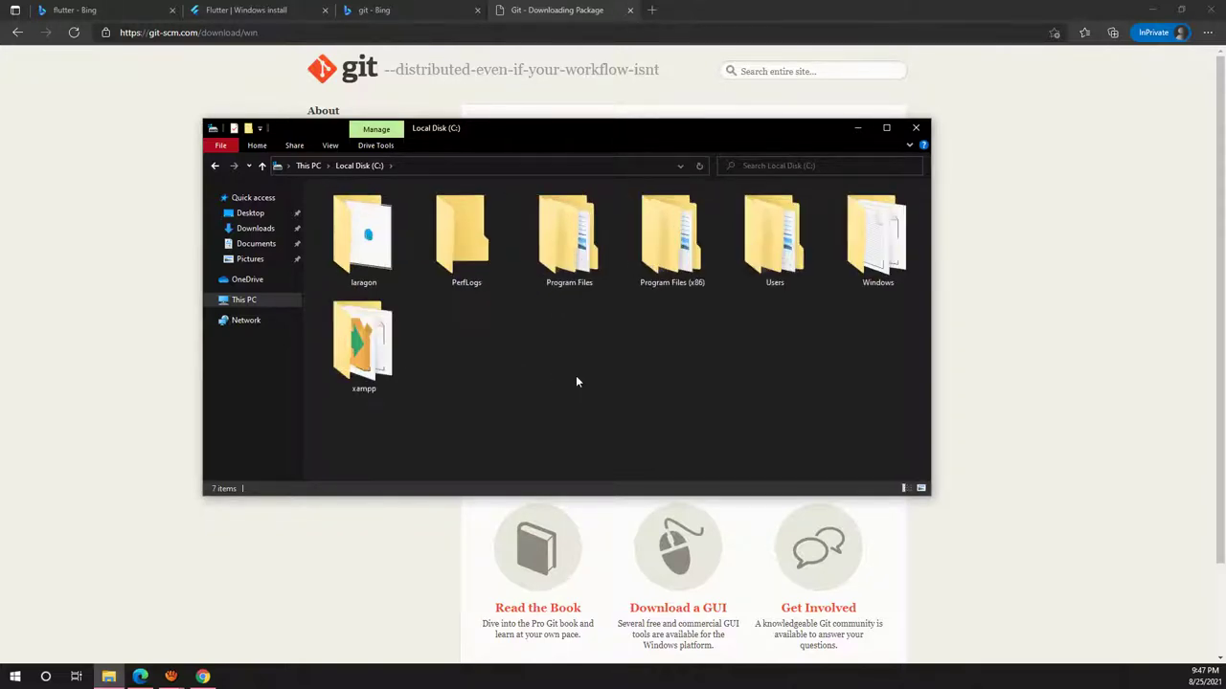
{"action": "scroll", "coordinate": [574, 376], "scroll_direction": "down", "scroll_amount": 1, "text": "ctrl"}
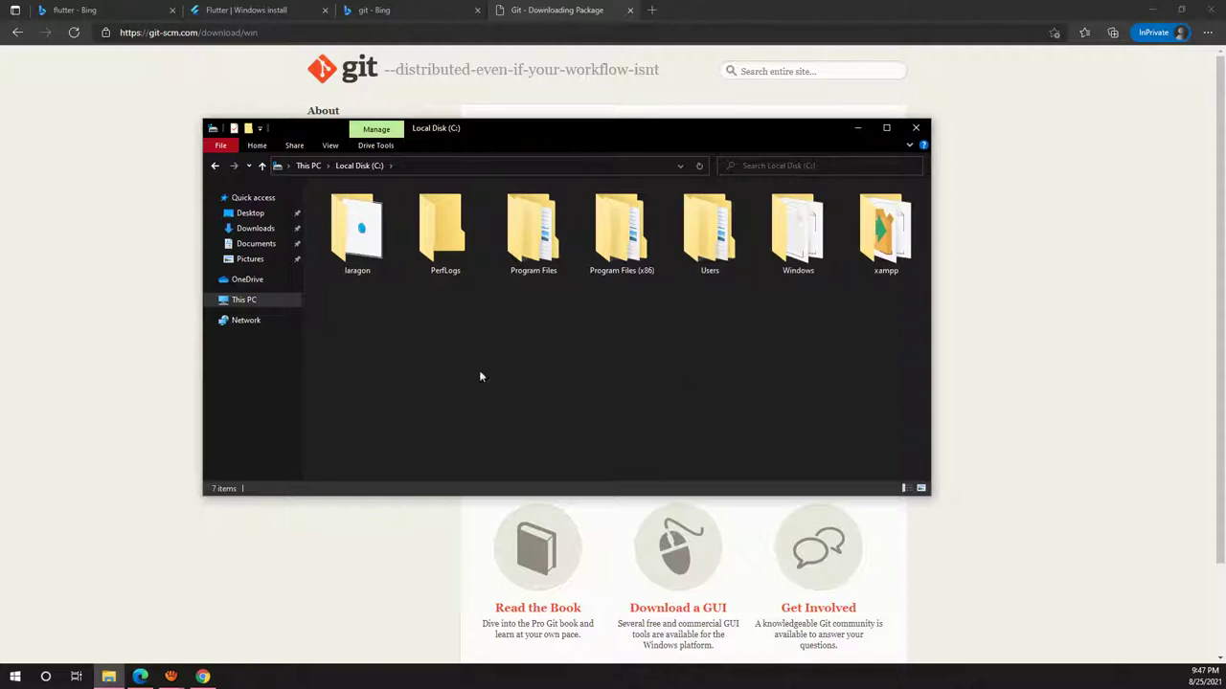
- Create a new folder named Flutter in the root of Local Disk (C:)
{"action": "right_click", "coordinate": [598, 382]}
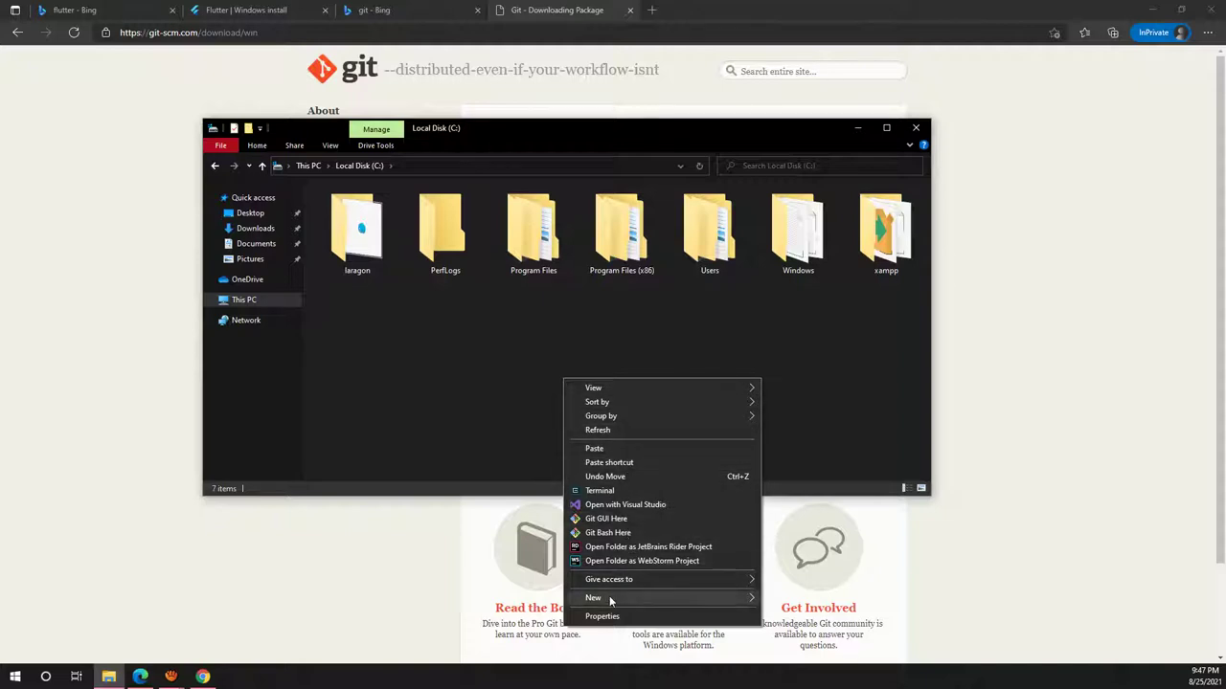
{"action": "mouse_move", "coordinate": [610, 597]}
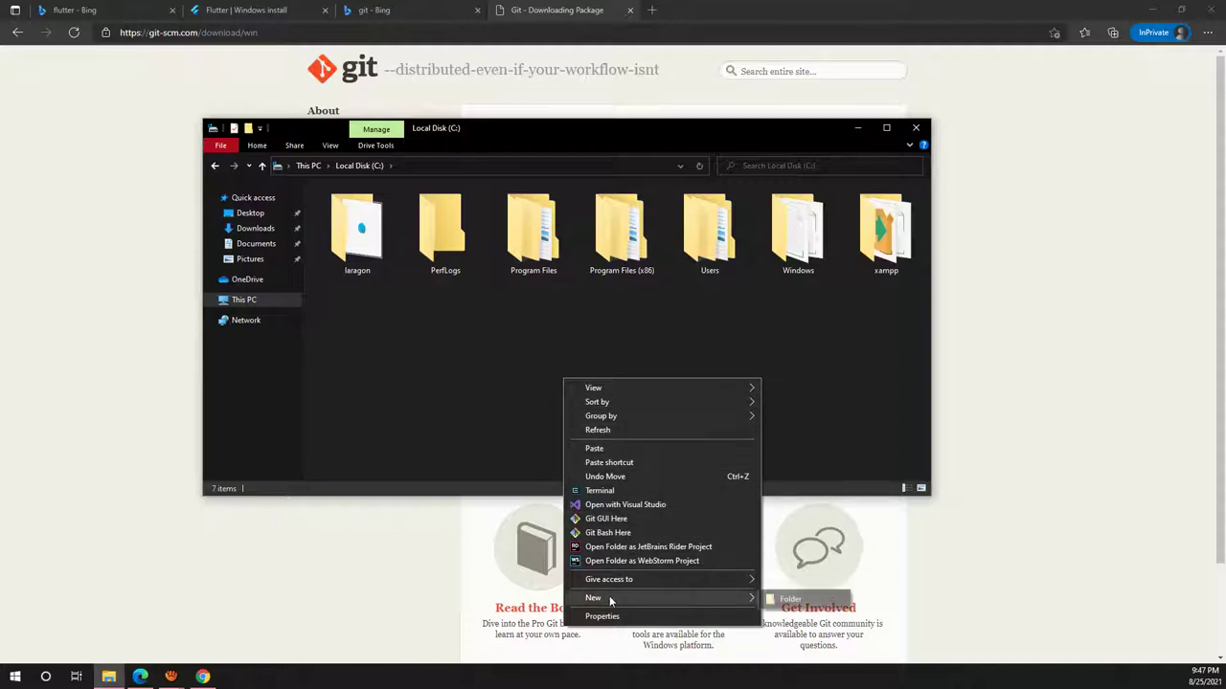
{"action": "left_click", "coordinate": [791, 599]}
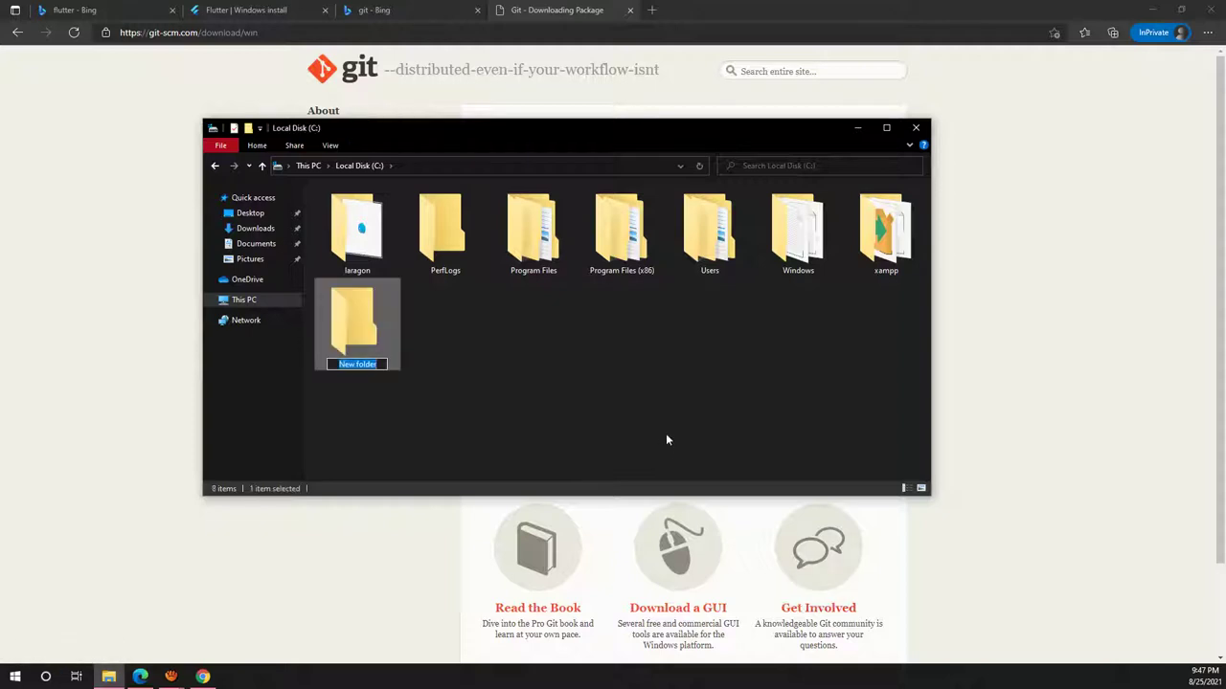
{"action": "type", "text": "Flutter"}
{"action": "key", "text": "Return"}
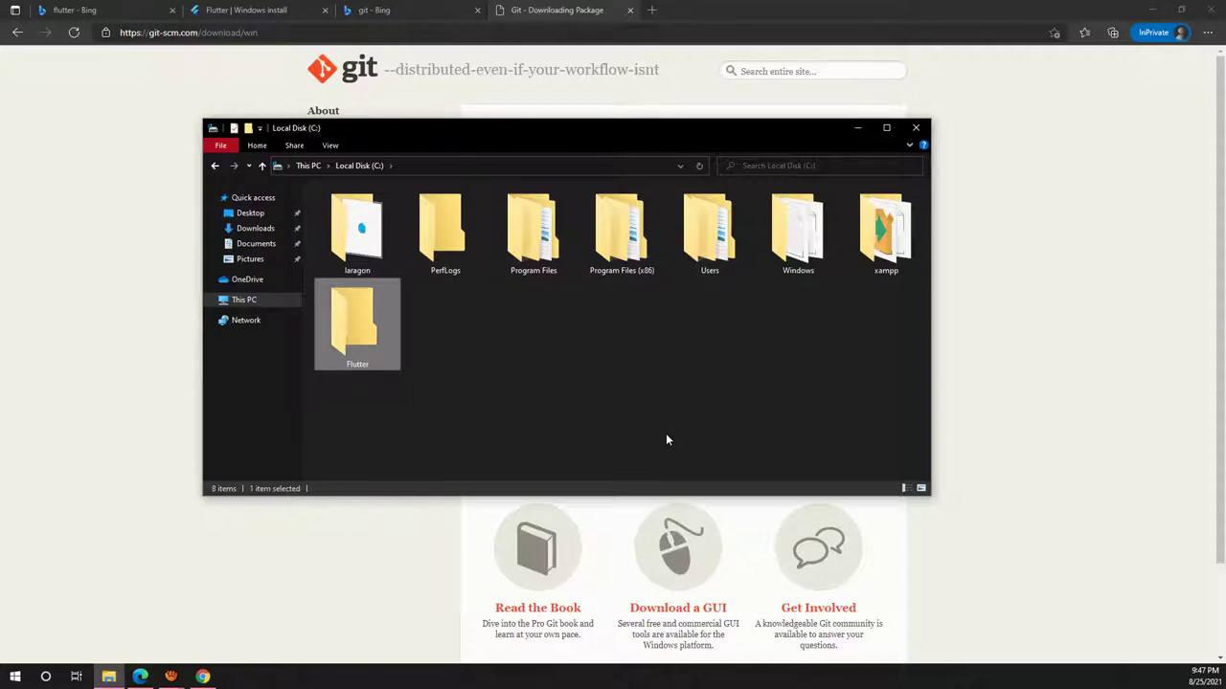
- Paste the copied flutter_windows_2.2.3-stable.zip archive into the C:\Flutter folder
{"action": "key", "text": "Return"}
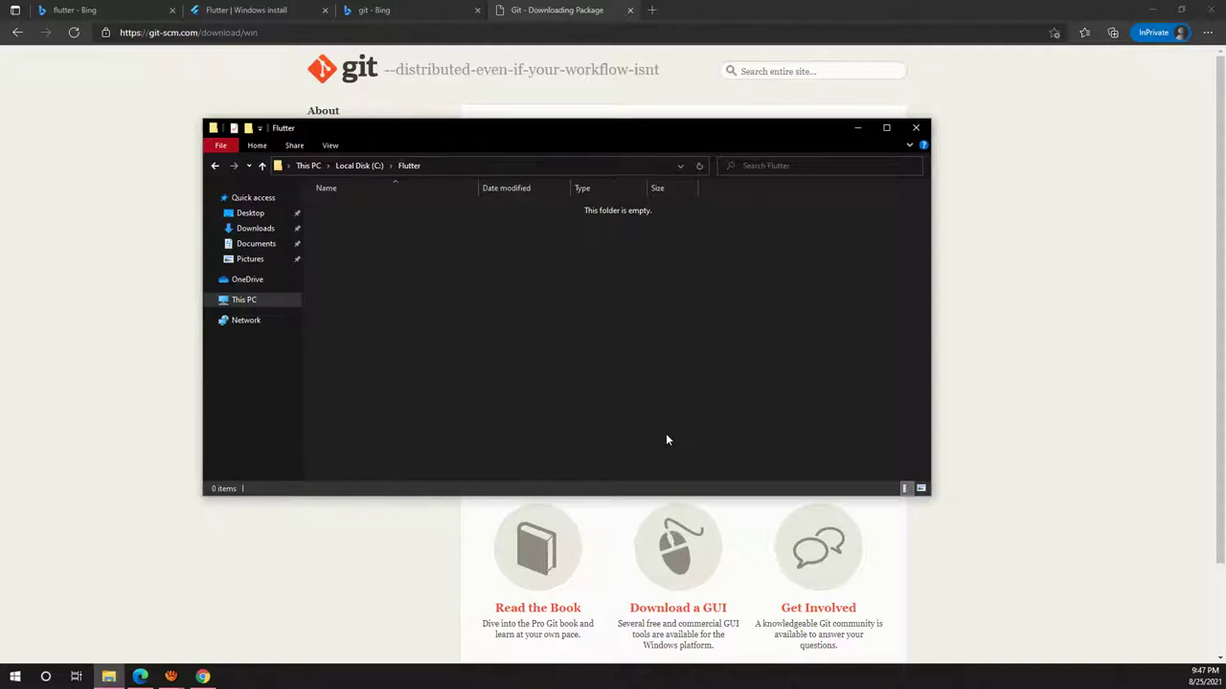
{"action": "key", "text": "ctrl+v"}
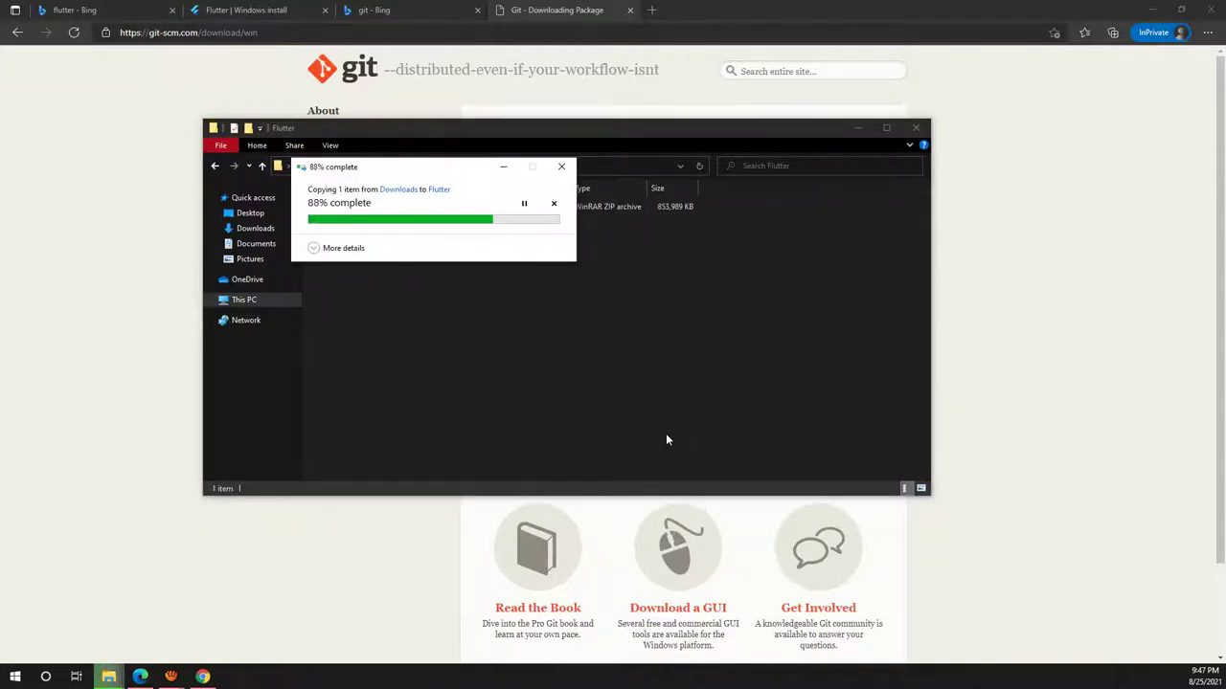
{"action": "left_click", "coordinate": [654, 322]}
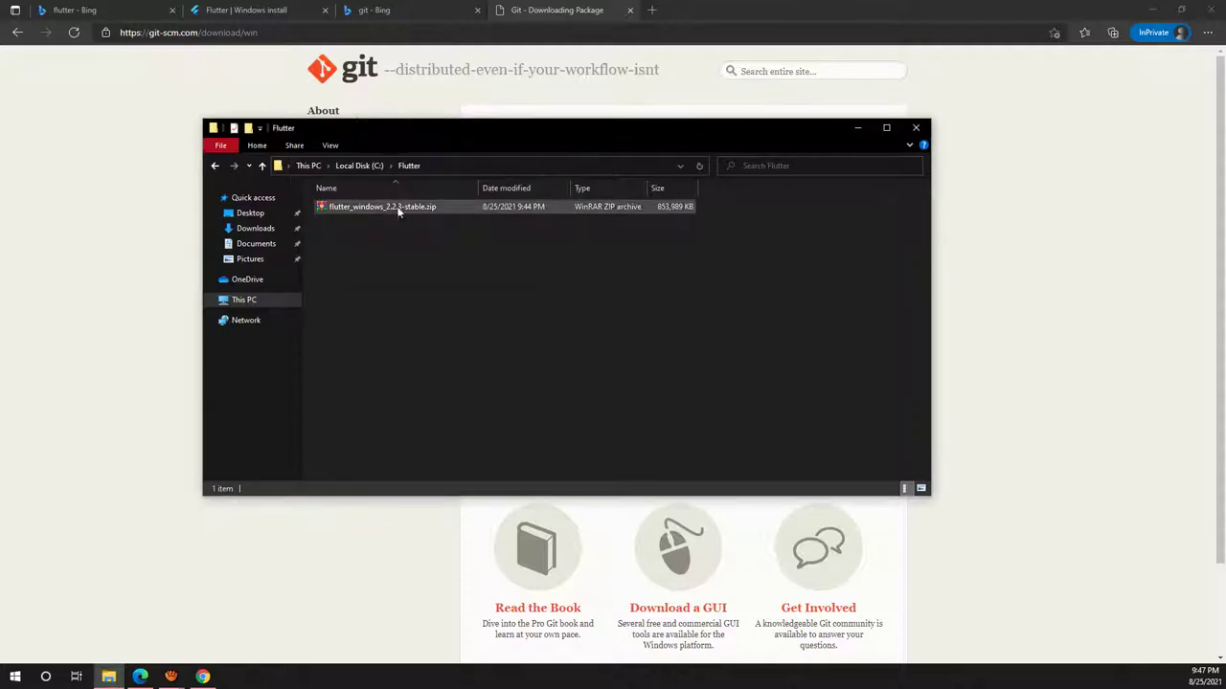
- Extract flutter_windows_2.2.3-stable.zip directly into the C:\Flutter folder with WinRAR
{"action": "left_click", "coordinate": [381, 210]}
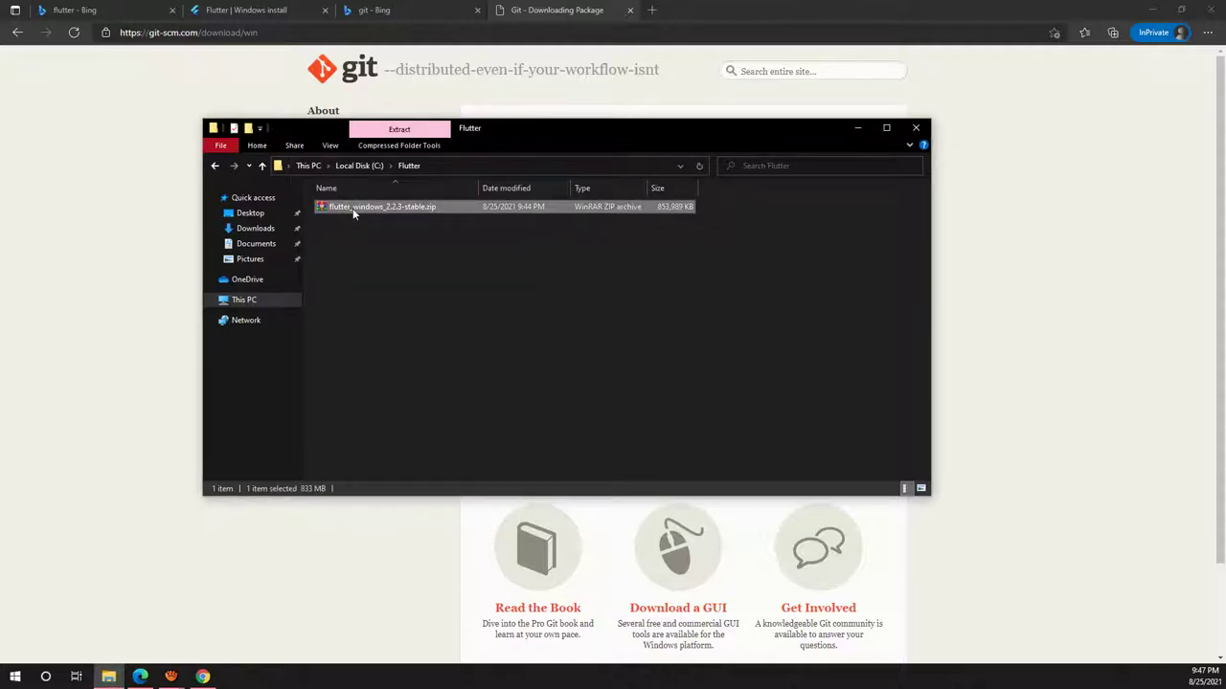
{"action": "right_click", "coordinate": [352, 214]}
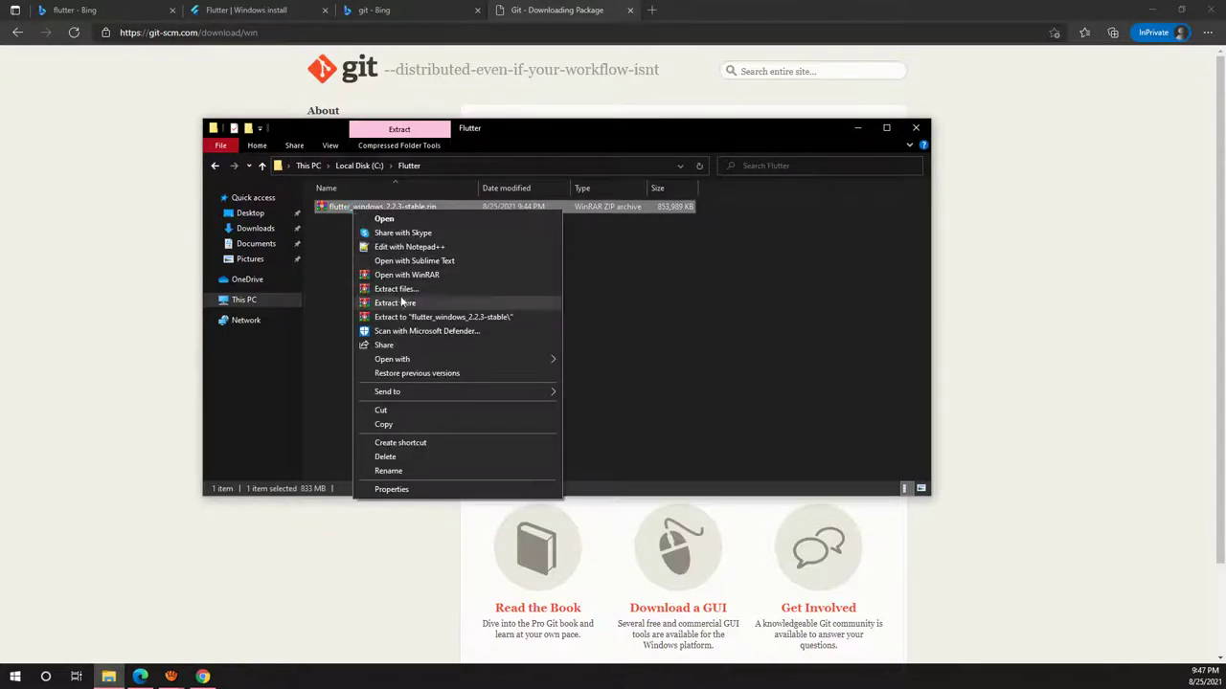
{"action": "left_click", "coordinate": [412, 302]}
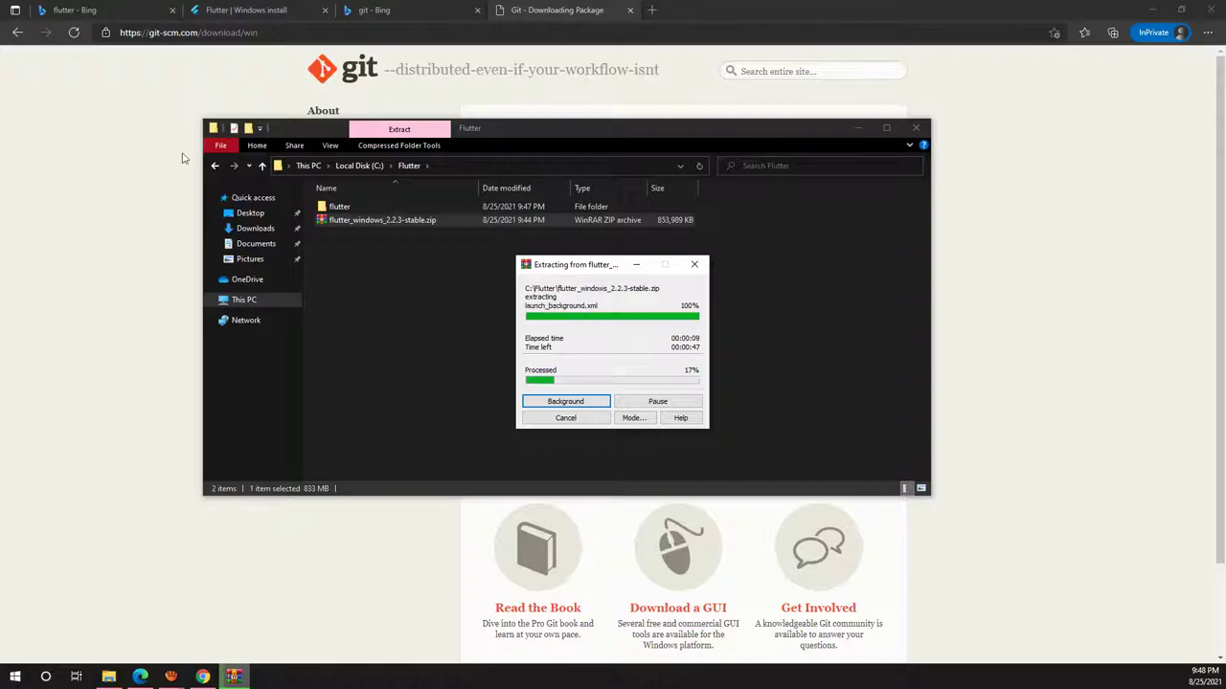
- Switch to the Flutter Windows install page in Edge and review the SDK extraction location and the installation directory warning
{"action": "left_click", "coordinate": [128, 197]}
{"action": "left_click", "coordinate": [240, 9]}
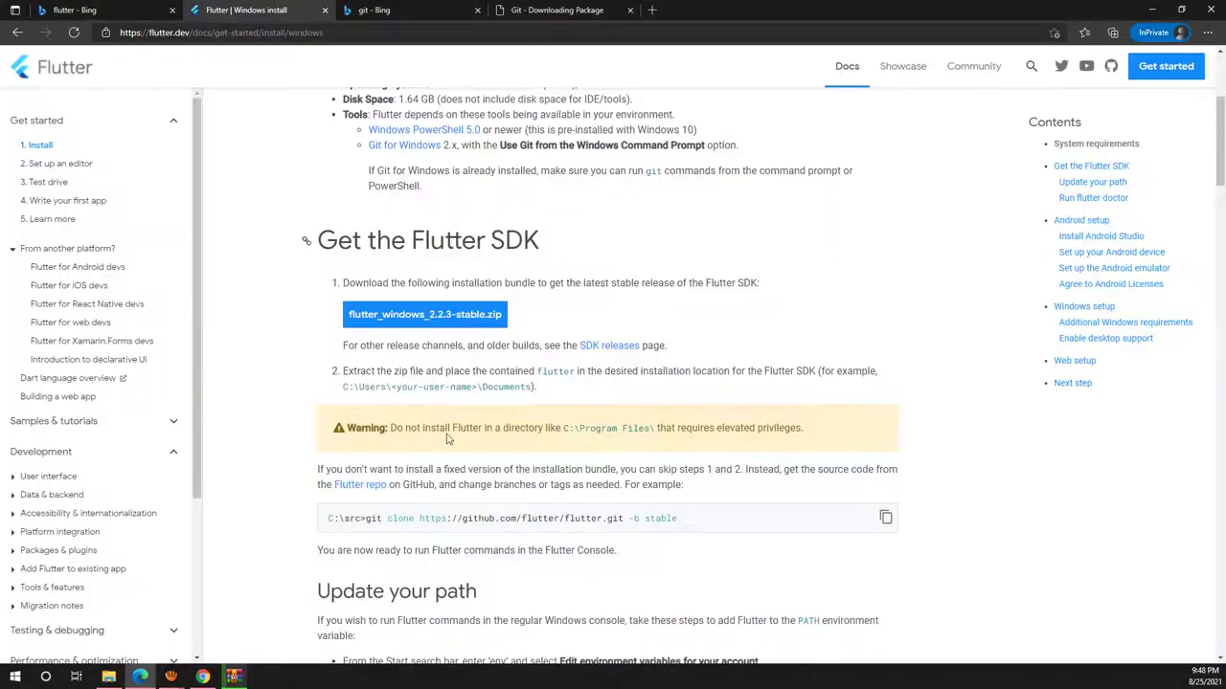
{"action": "scroll", "coordinate": [460, 445], "scroll_direction": "down", "scroll_amount": 3}
{"action": "scroll", "coordinate": [460, 445], "scroll_direction": "up", "scroll_amount": 3}
{"action": "left_click_drag", "start_coordinate": [388, 386], "coordinate": [413, 386]}
{"action": "left_click", "coordinate": [497, 386]}
{"action": "scroll", "coordinate": [526, 476], "scroll_direction": "down", "scroll_amount": 2}
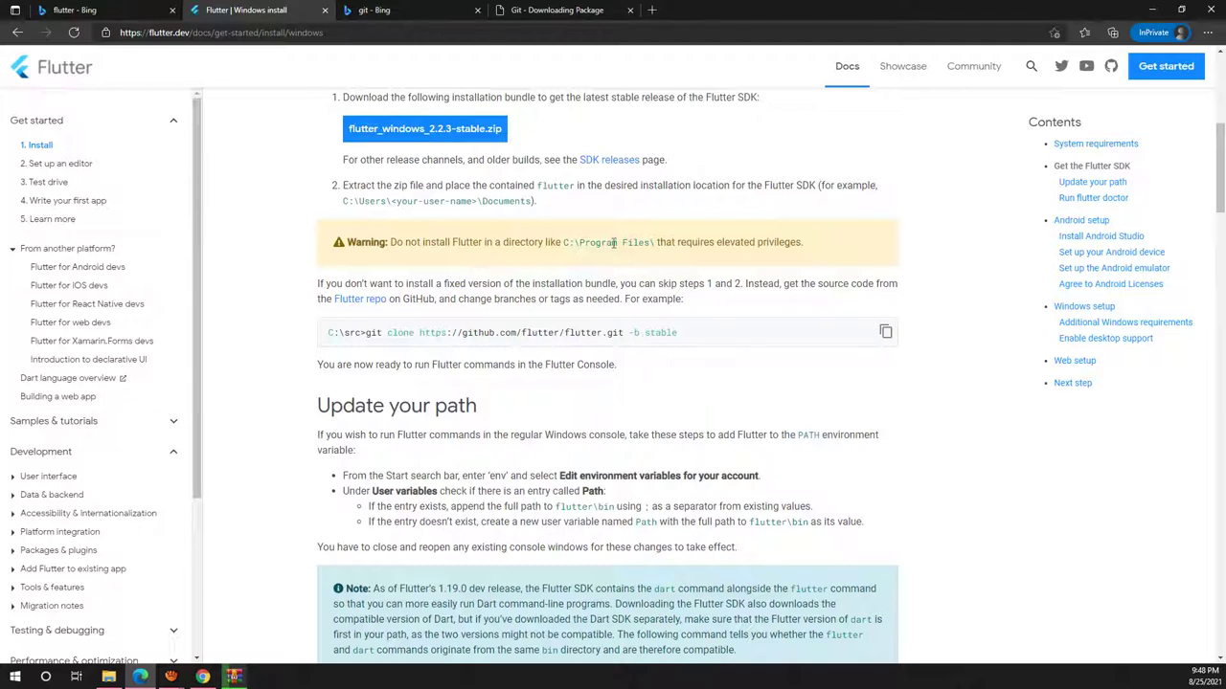
{"action": "left_click_drag", "start_coordinate": [563, 242], "coordinate": [656, 243]}
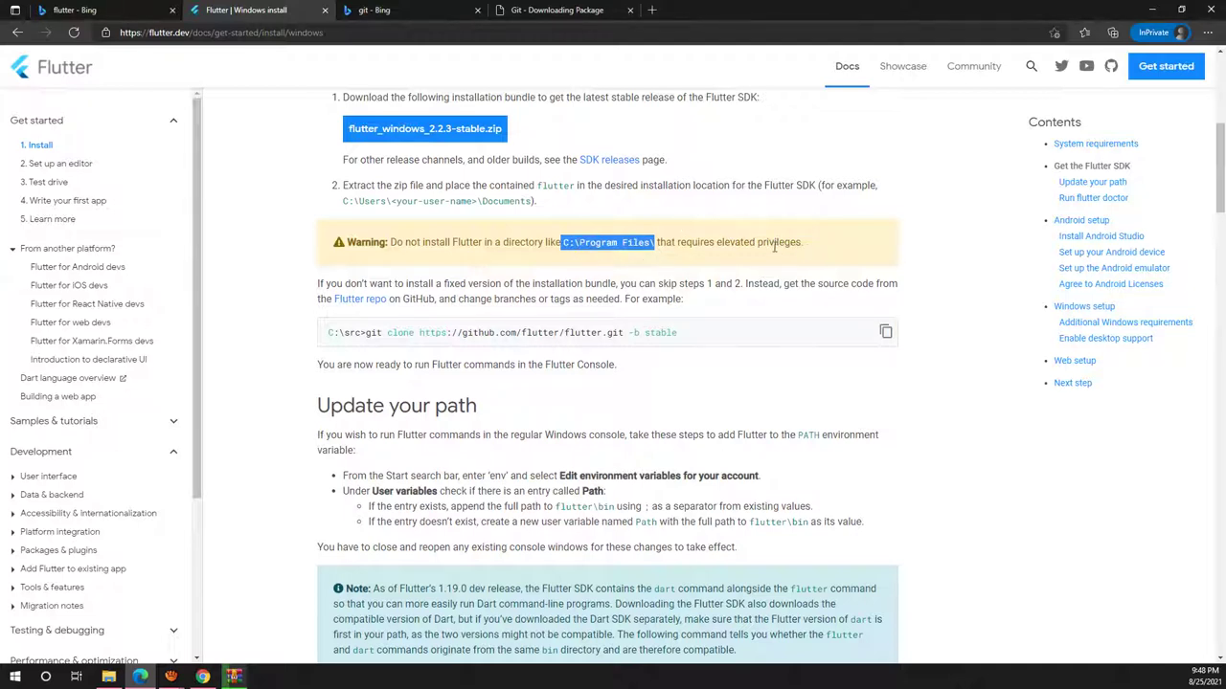
{"action": "left_click", "coordinate": [749, 378]}
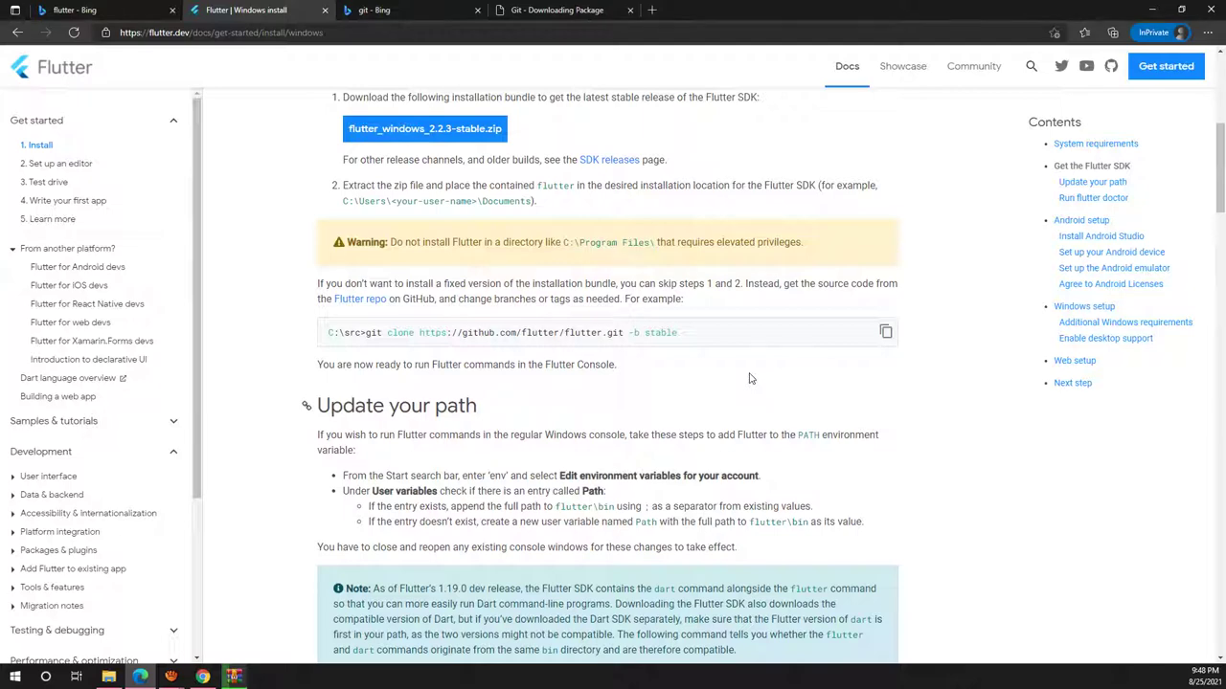
- Read the instructions for adding flutter\bin to the PATH variable, continuing down to the flutter doctor section
{"action": "scroll", "coordinate": [766, 381], "scroll_direction": "down", "scroll_amount": 1}
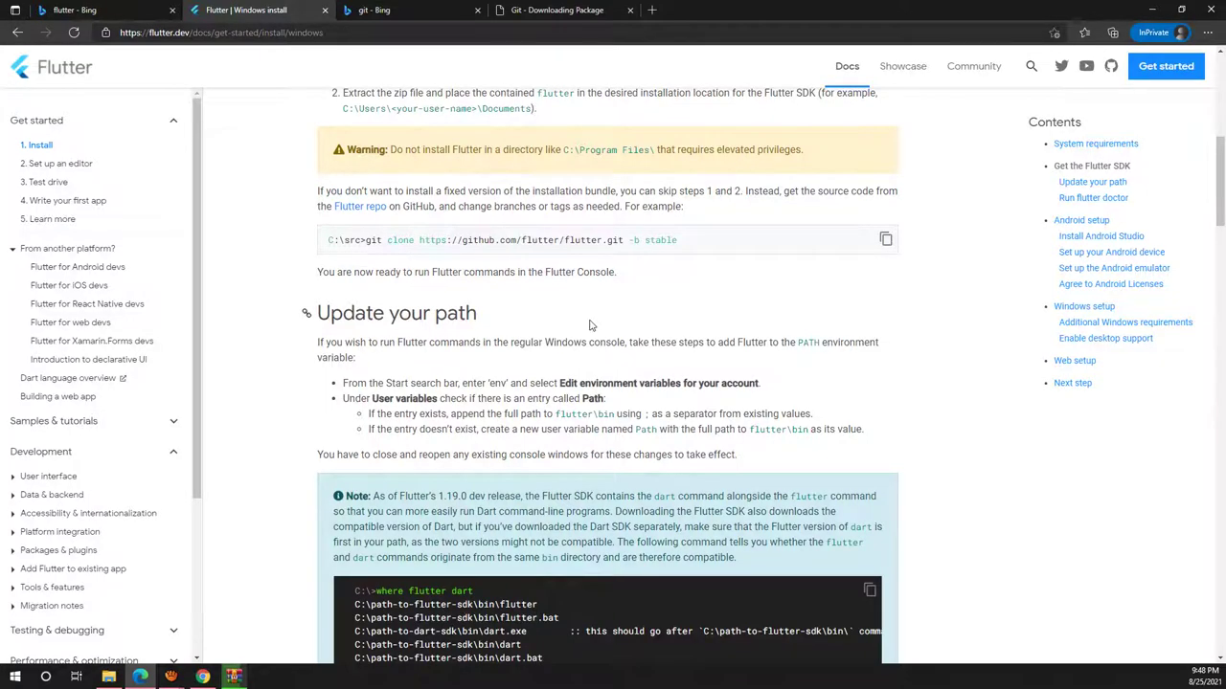
{"action": "scroll", "coordinate": [603, 321], "scroll_direction": "down", "scroll_amount": 3}
{"action": "scroll", "coordinate": [610, 331], "scroll_direction": "up", "scroll_amount": 3}
{"action": "scroll", "coordinate": [531, 319], "scroll_direction": "down", "scroll_amount": 1}
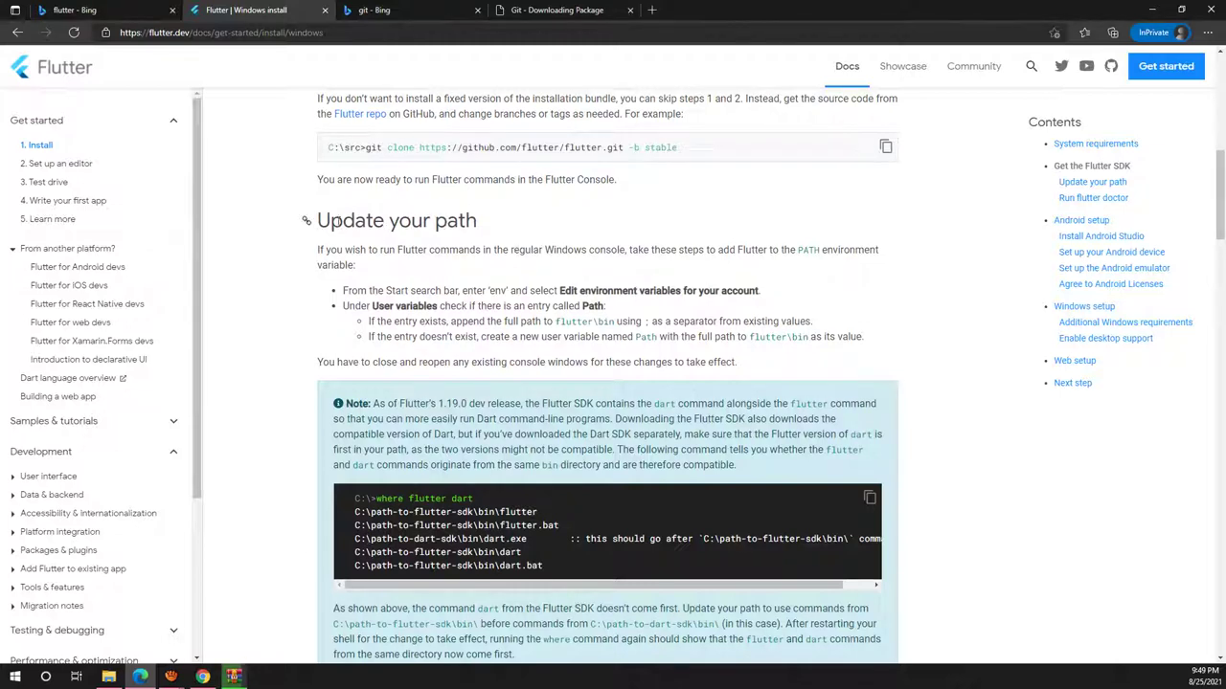
{"action": "left_click_drag", "start_coordinate": [330, 221], "coordinate": [465, 222]}
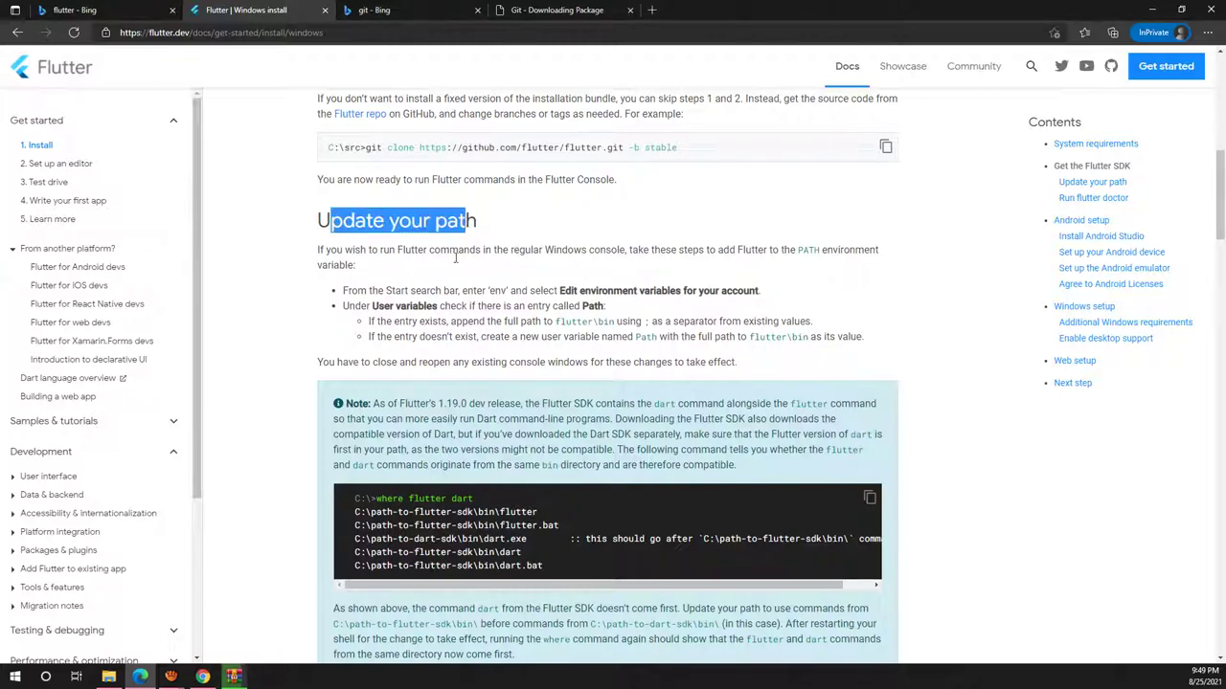
{"action": "left_click", "coordinate": [778, 245]}
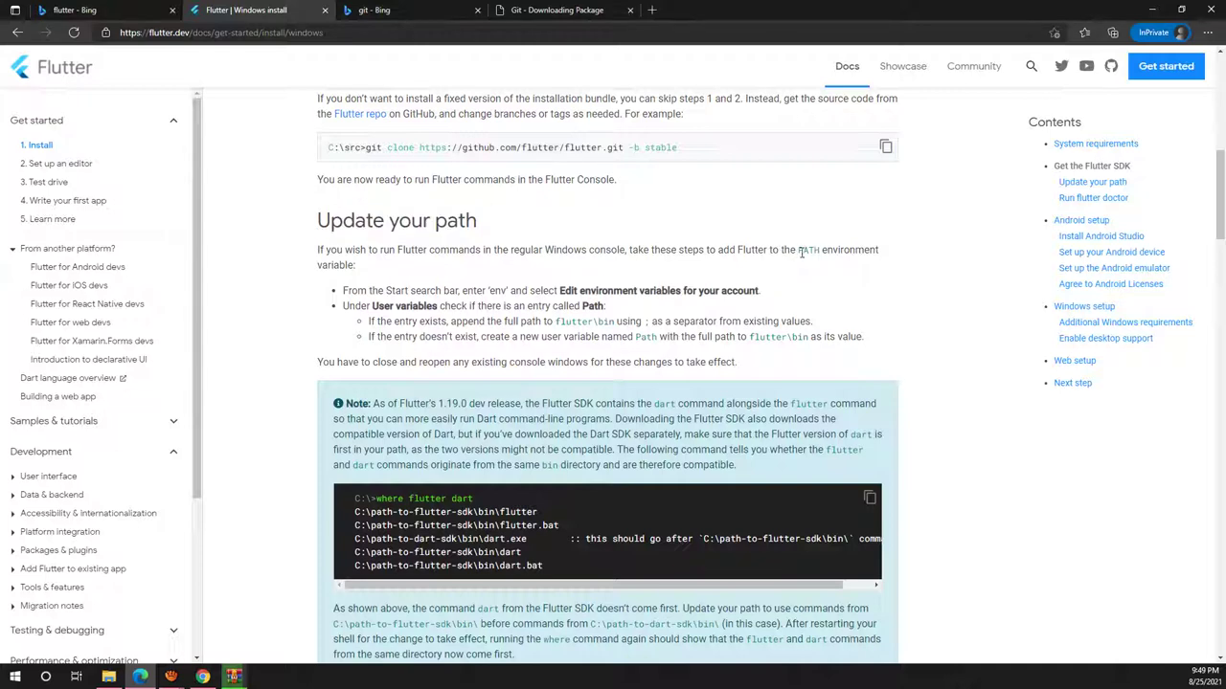
{"action": "left_click_drag", "start_coordinate": [797, 250], "coordinate": [821, 251]}
{"action": "left_click", "coordinate": [840, 363]}
{"action": "left_click_drag", "start_coordinate": [553, 321], "coordinate": [611, 323]}
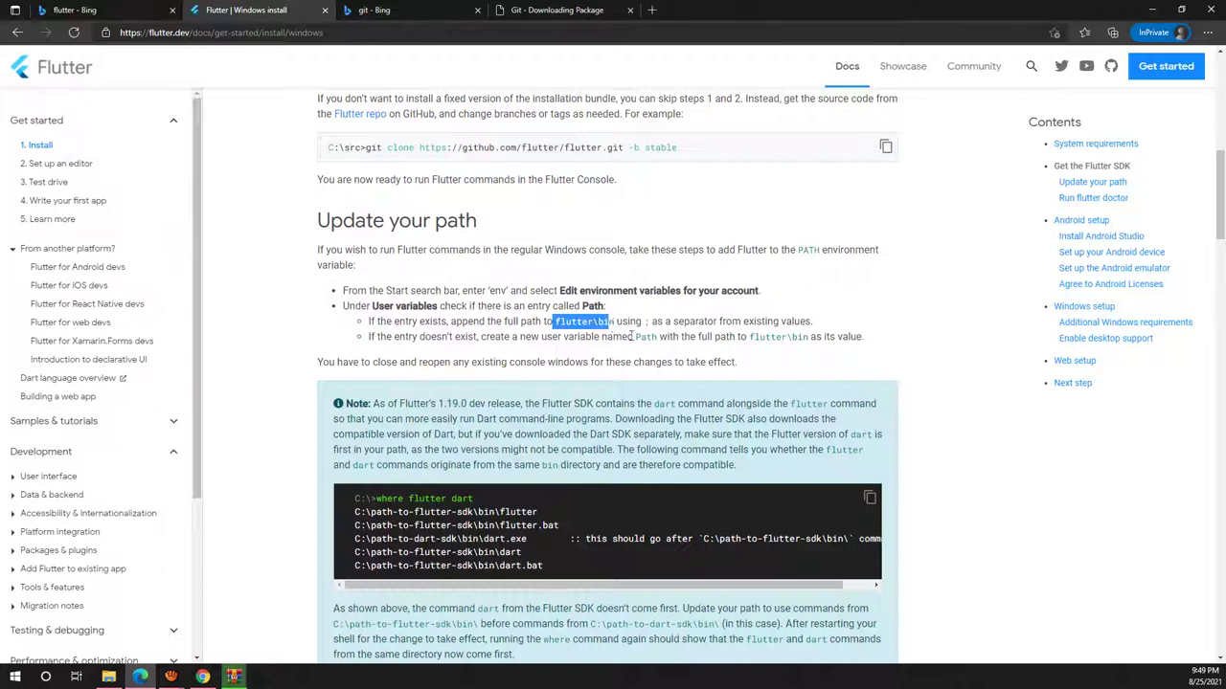
{"action": "left_click", "coordinate": [632, 358]}
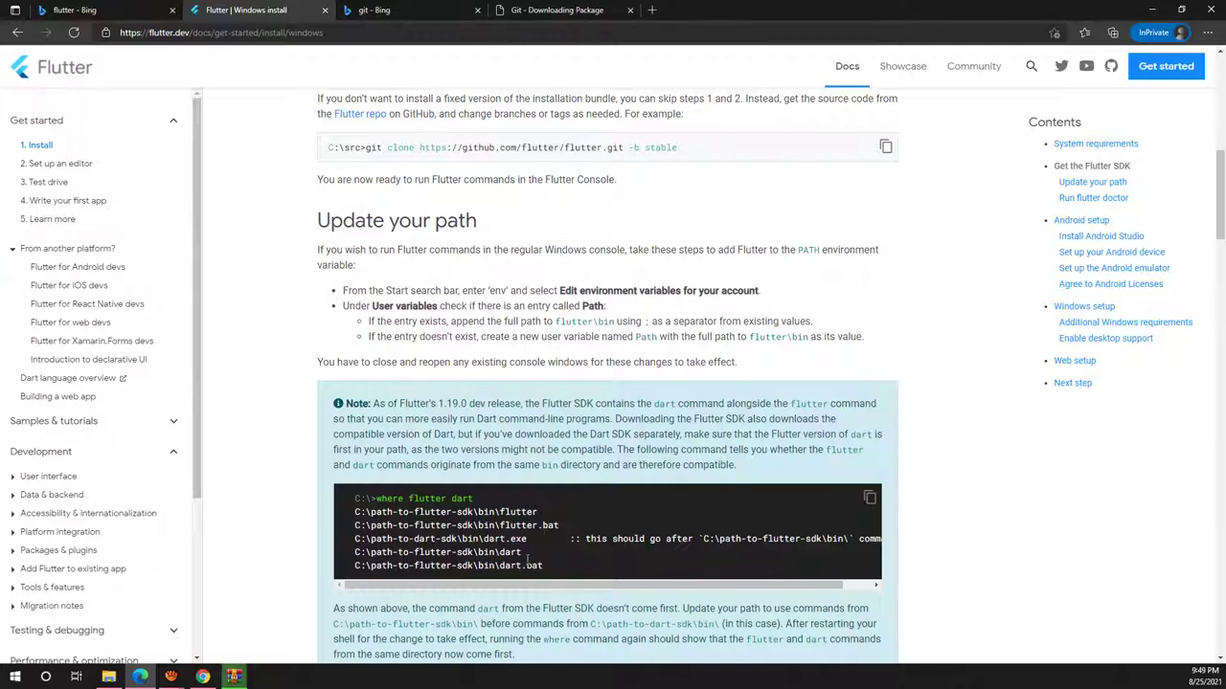
{"action": "scroll", "coordinate": [501, 489], "scroll_direction": "down", "scroll_amount": 2}
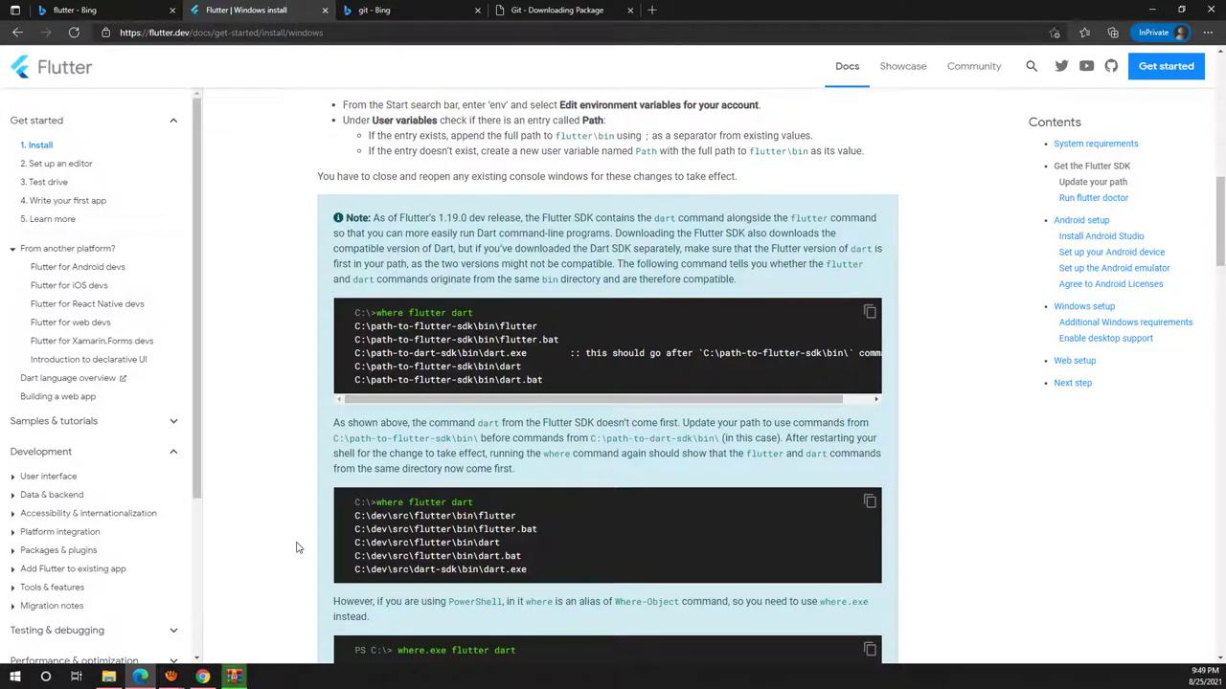
{"action": "scroll", "coordinate": [302, 553], "scroll_direction": "down", "scroll_amount": 5}
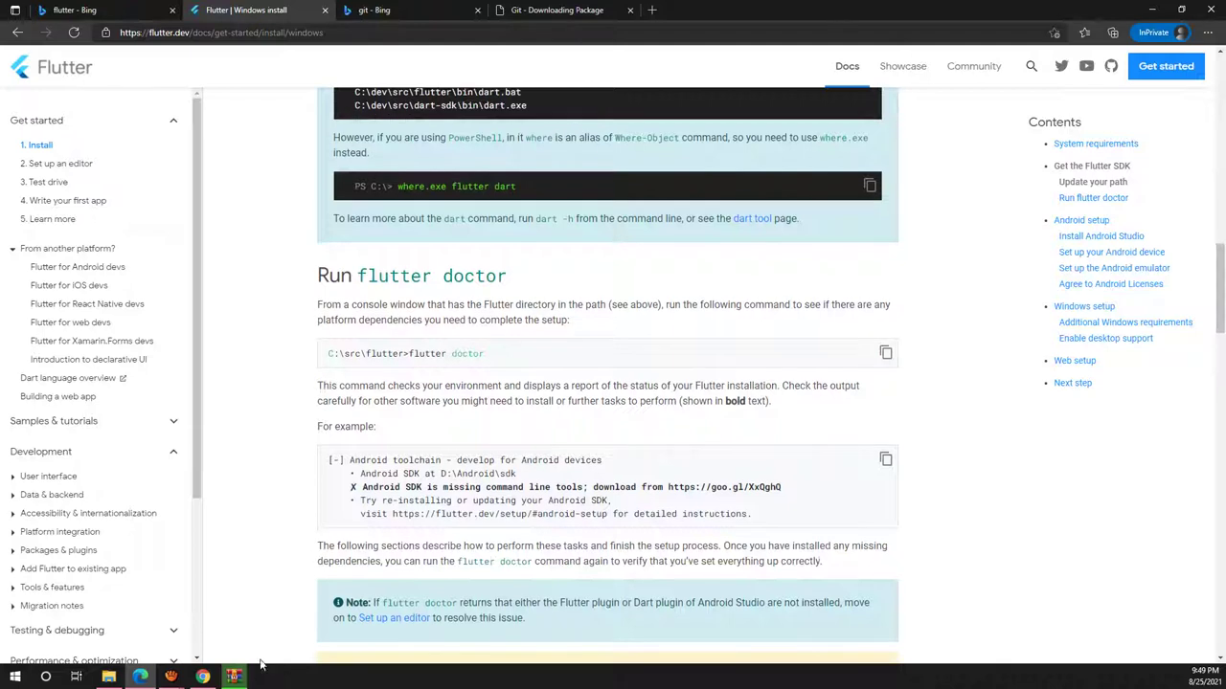
- Check the WinRAR extraction progress and minimize the browser to return to the C:\Flutter folder
{"action": "left_click", "coordinate": [233, 677]}
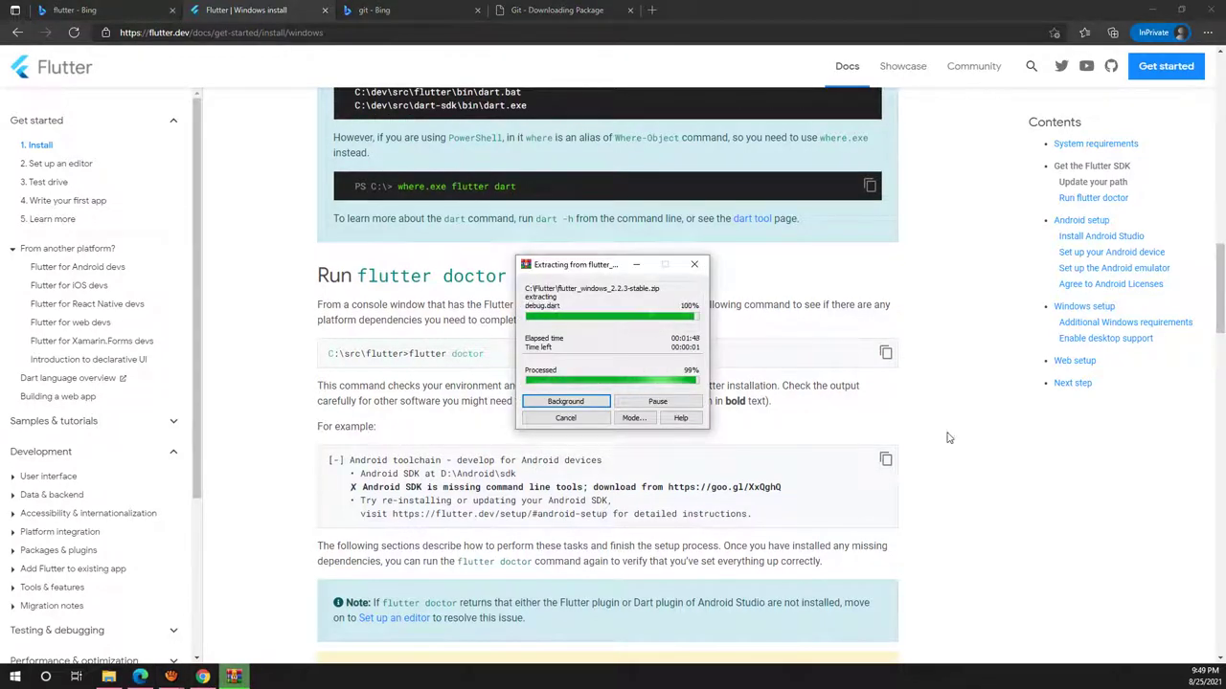
{"action": "left_click", "coordinate": [1160, 8]}
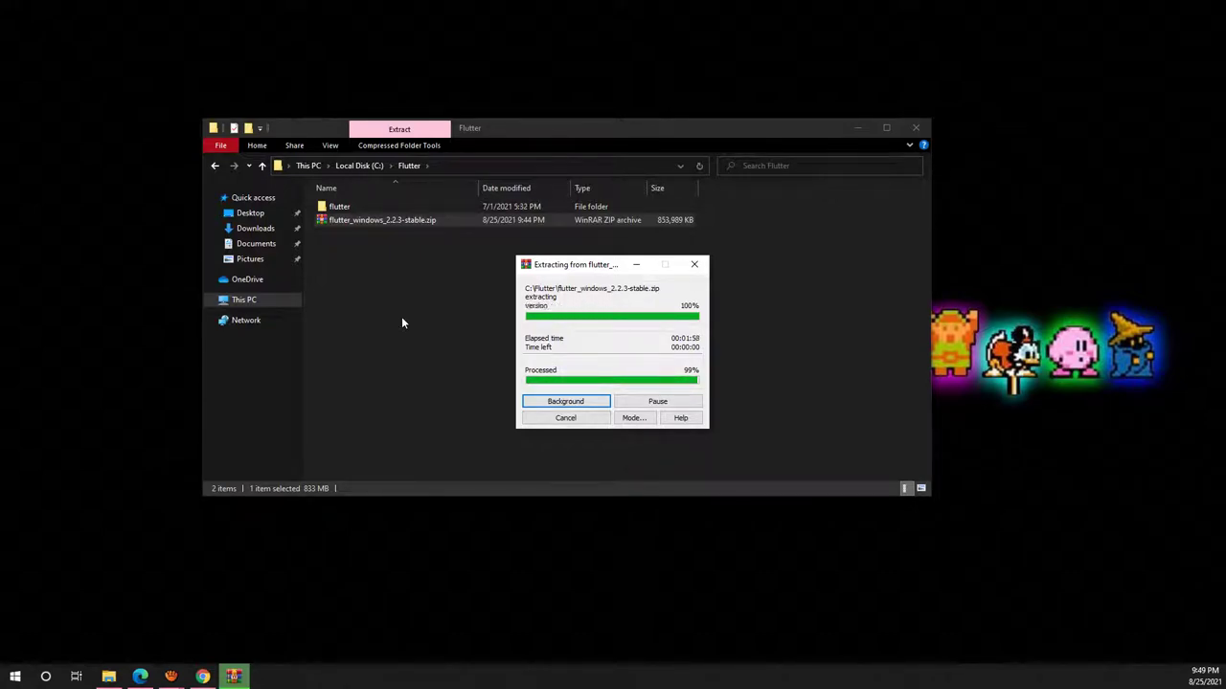
{"action": "left_click", "coordinate": [473, 320]}
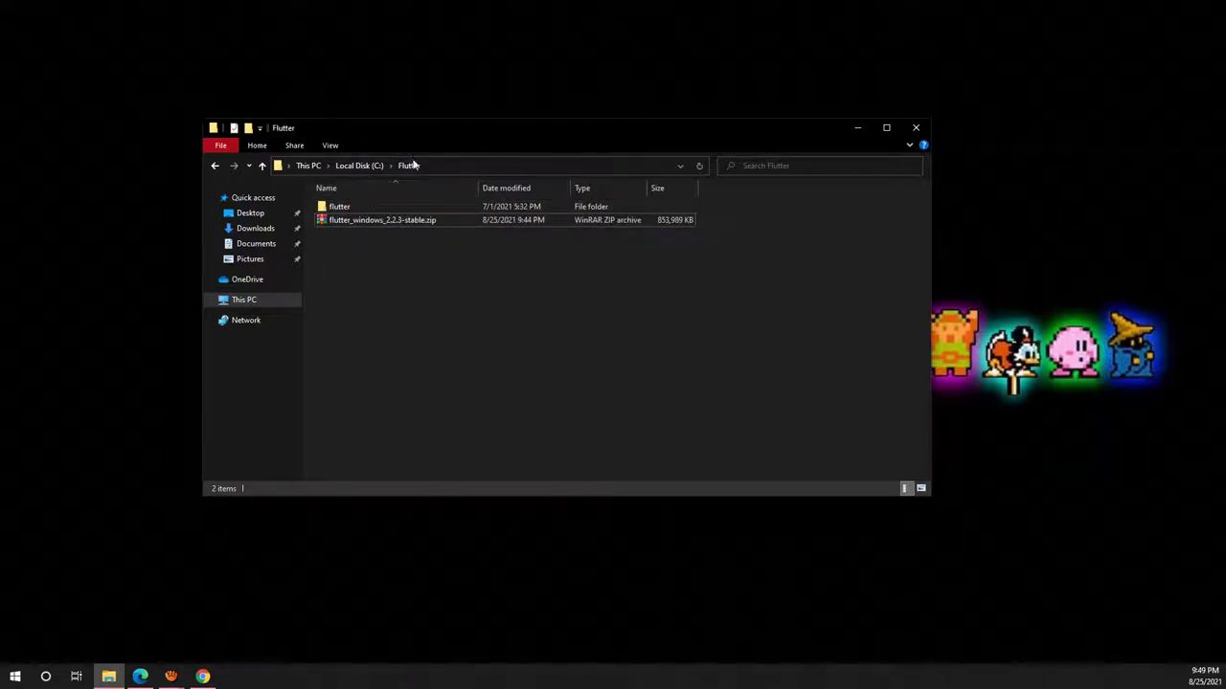
- Move all contents of the extracted flutter subfolder up into C:\Flutter and open that parent folder
{"action": "double_click", "coordinate": [337, 208]}
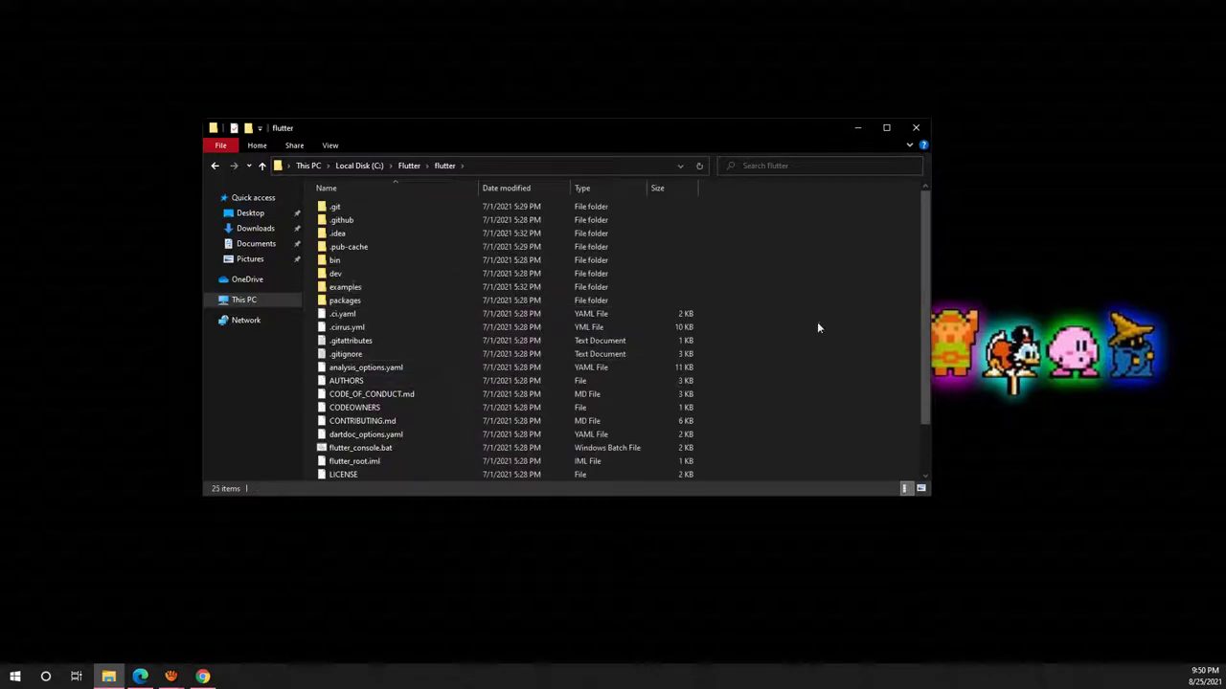
{"action": "key", "text": "ctrl+a"}
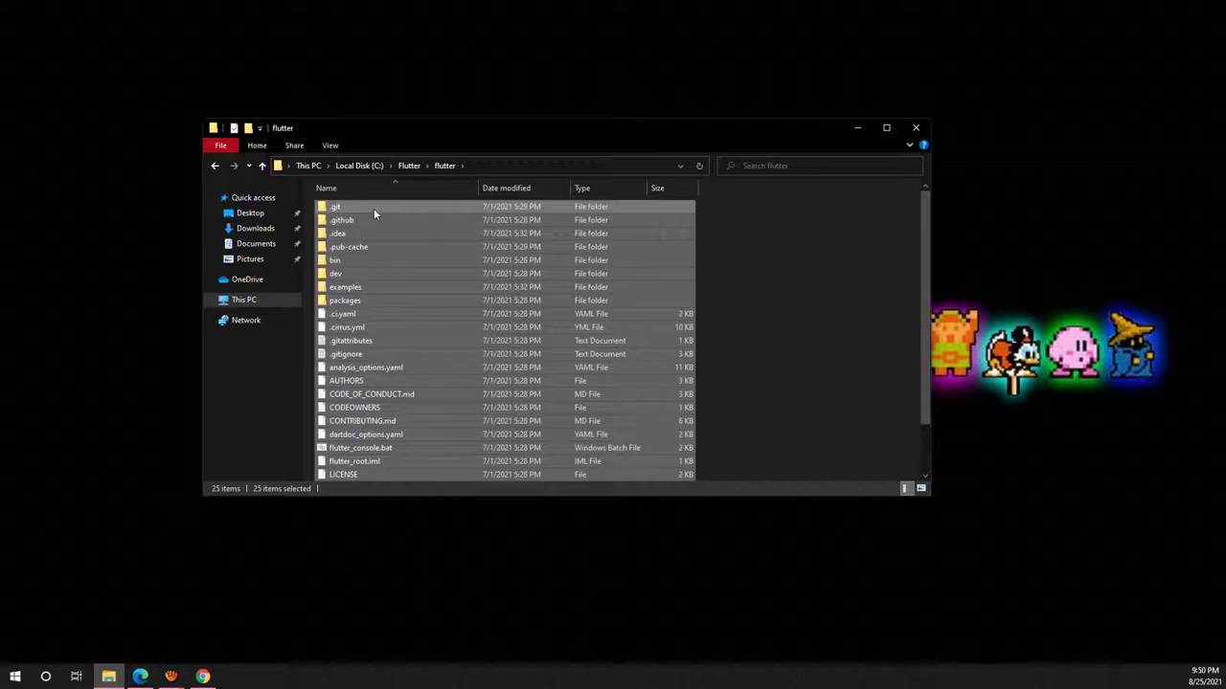
{"action": "left_click_drag", "start_coordinate": [391, 204], "coordinate": [411, 168]}
{"action": "left_click", "coordinate": [410, 166]}
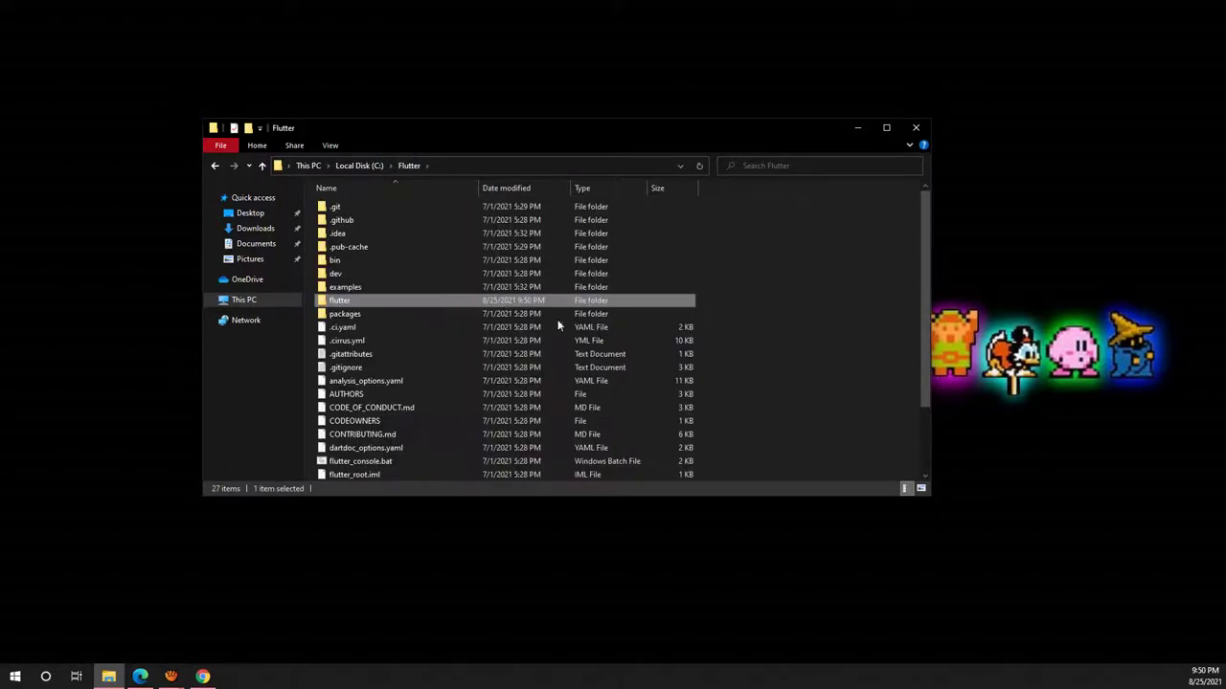
{"action": "left_click", "coordinate": [806, 261]}
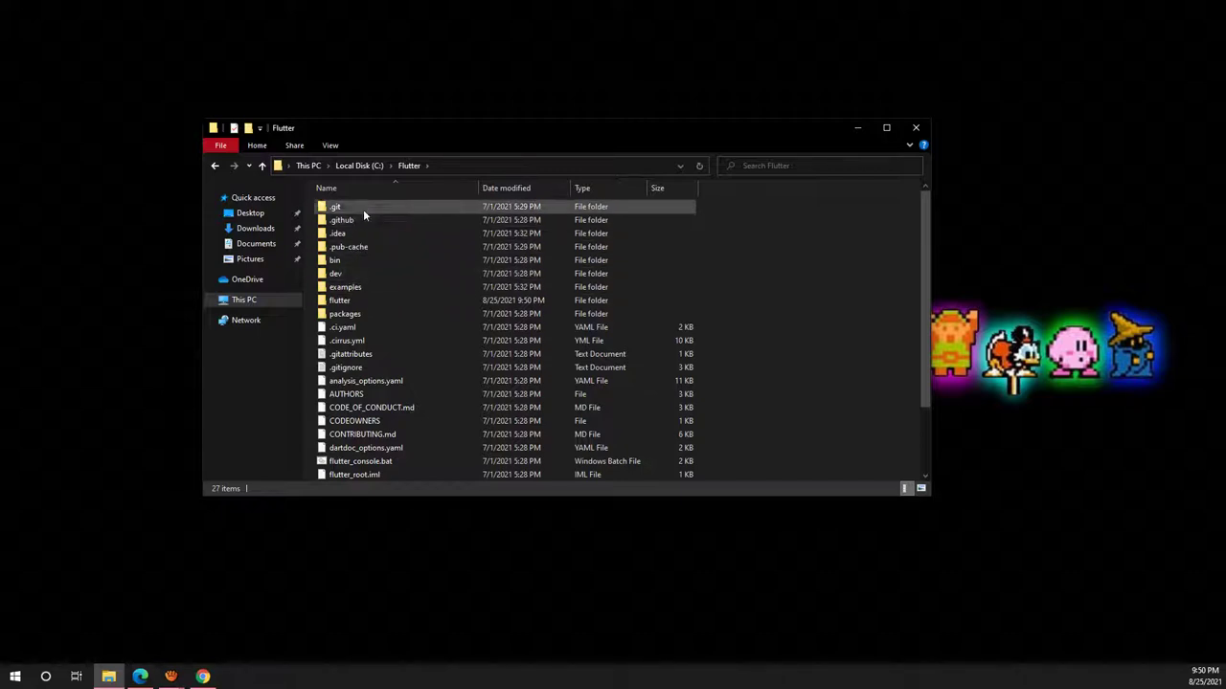
- Open the bin folder inside C:\Flutter in a maximized window with large icons and locate flutter.bat
{"action": "double_click", "coordinate": [336, 260]}
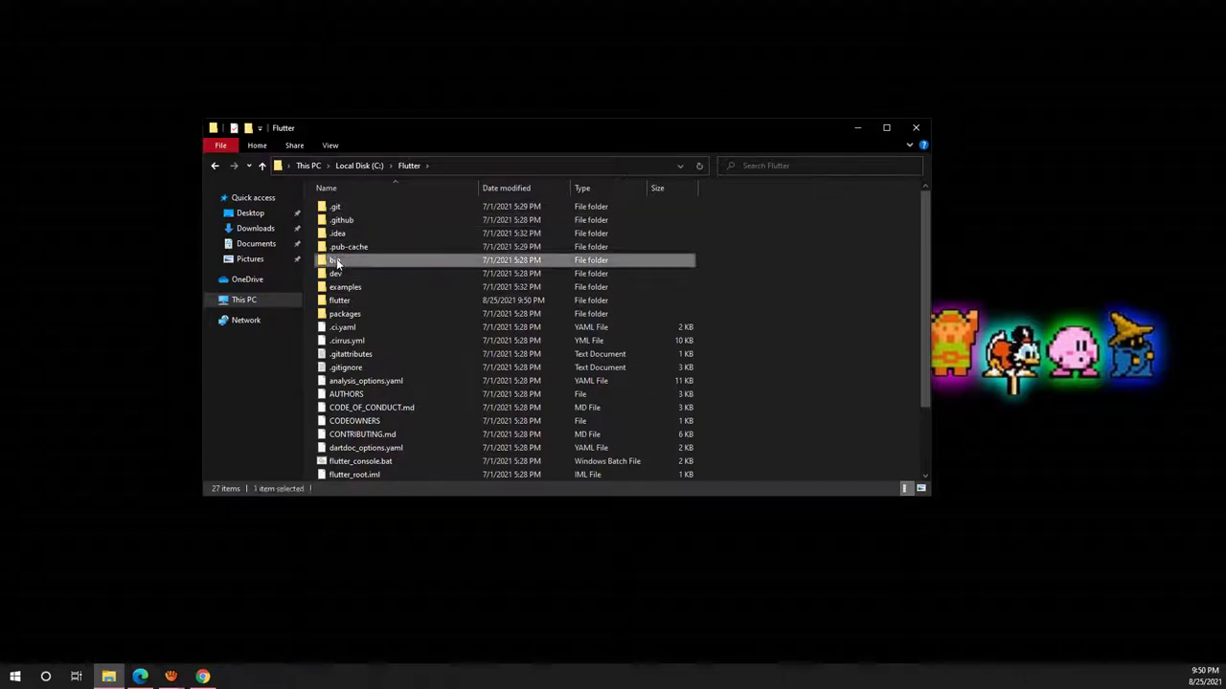
{"action": "left_click", "coordinate": [883, 132]}
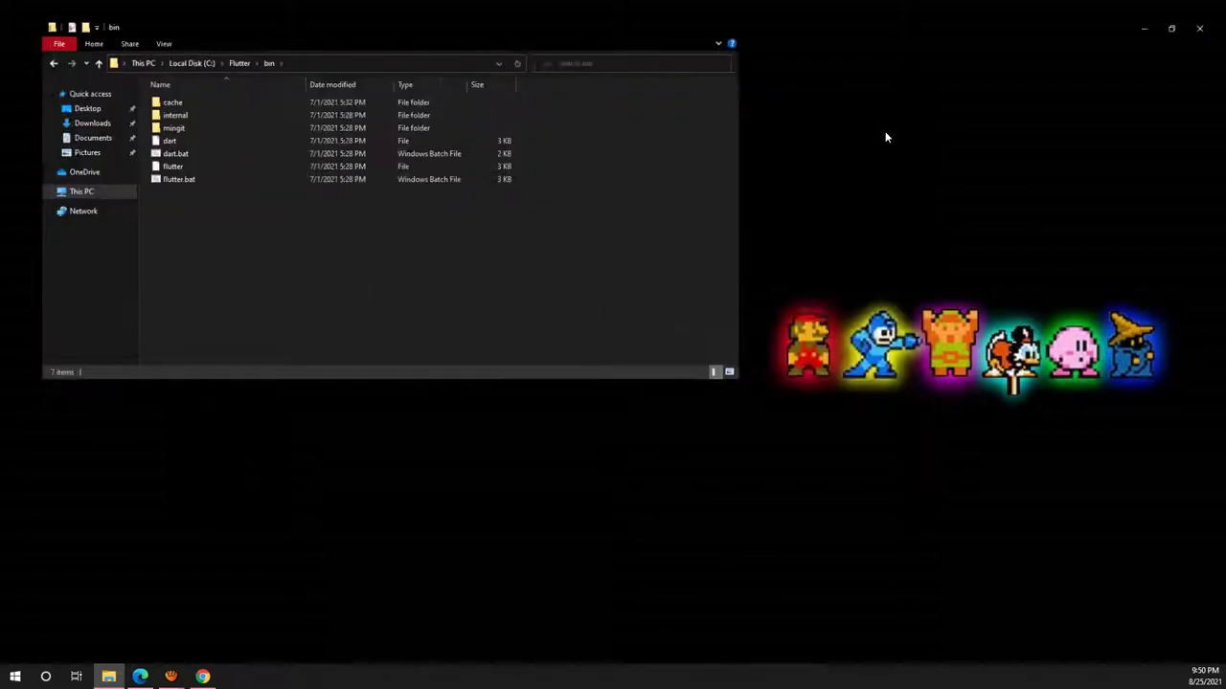
{"action": "key", "text": "ctrl+shift+5"}
{"action": "scroll", "coordinate": [618, 286], "scroll_direction": "up", "scroll_amount": 5, "text": "ctrl"}
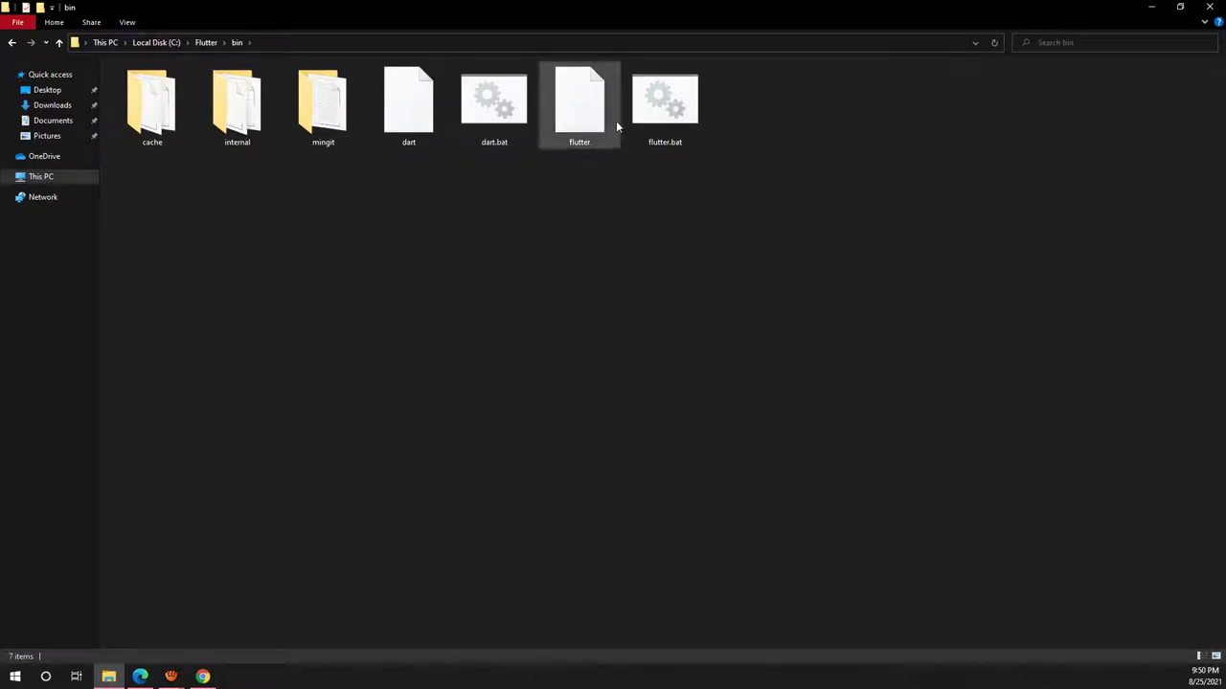
{"action": "double_click", "coordinate": [677, 113]}
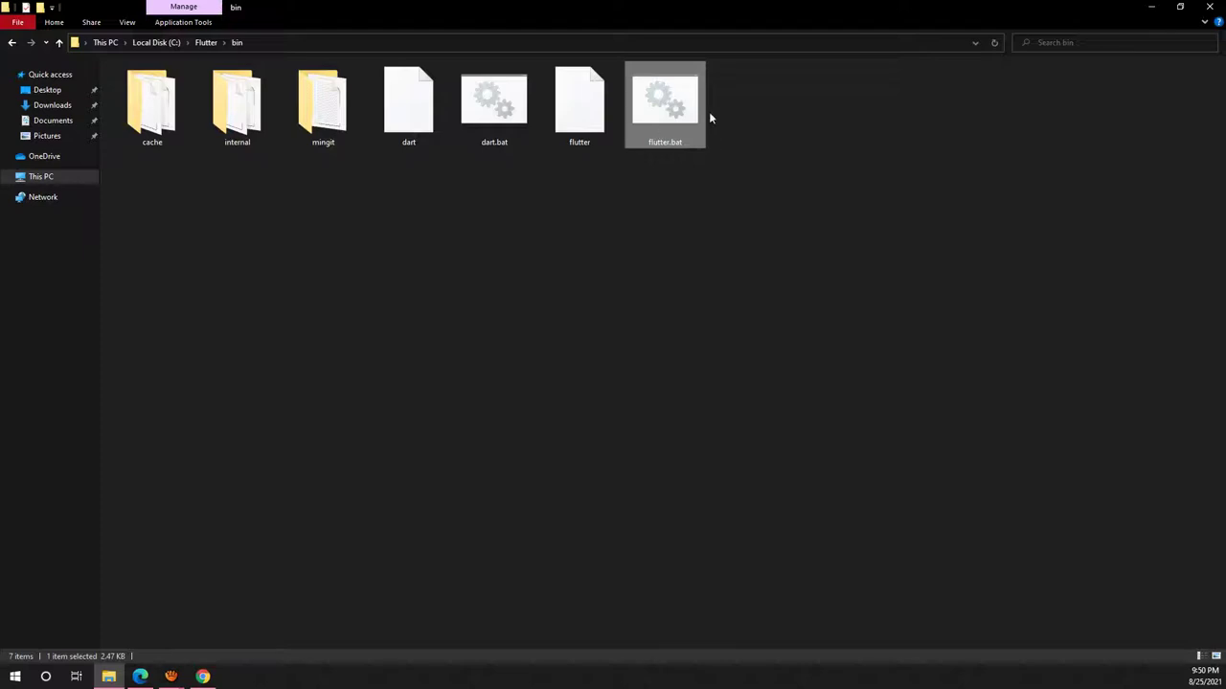
{"action": "left_click", "coordinate": [642, 369]}
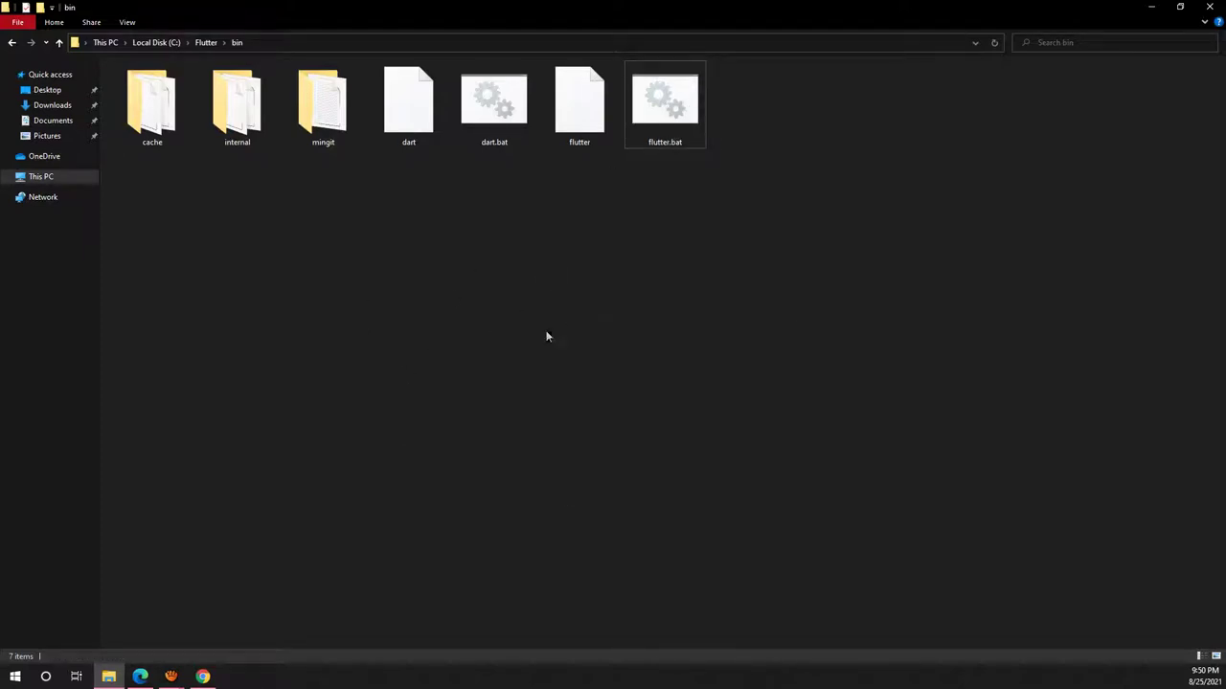
- Open PowerShell in C:\Flutter\bin and run the Flutter tool with flutter and .\flutter
{"action": "right_click", "coordinate": [458, 292]}
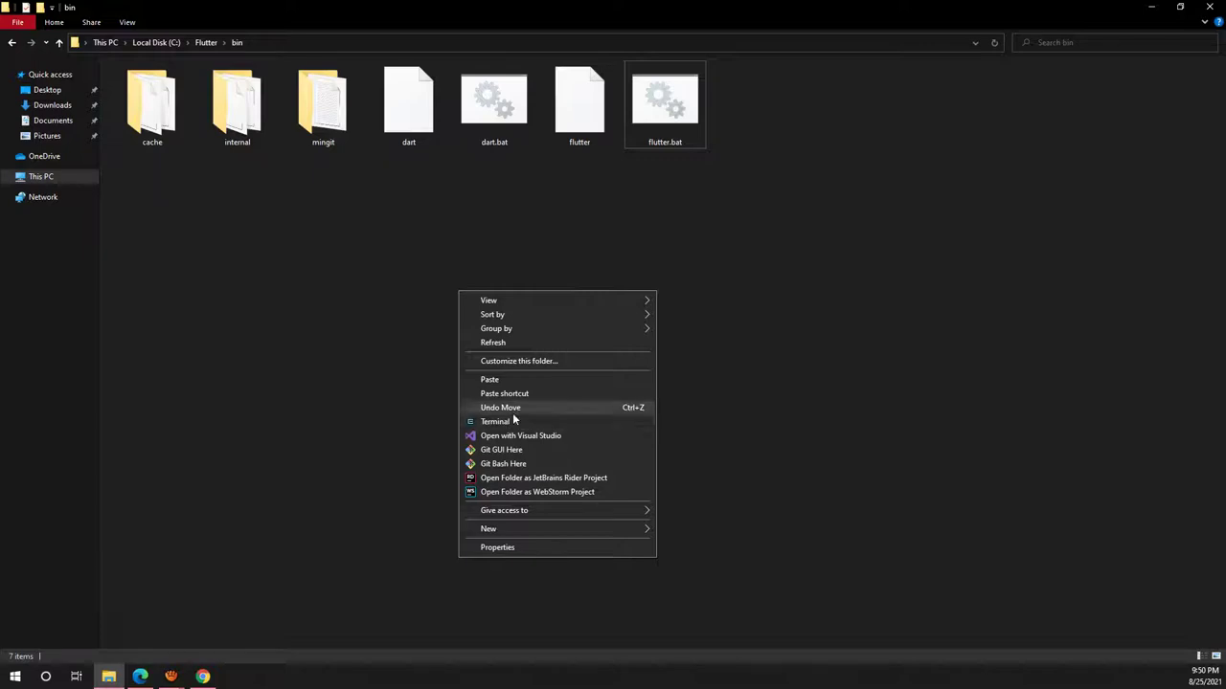
{"action": "left_click", "coordinate": [342, 364]}
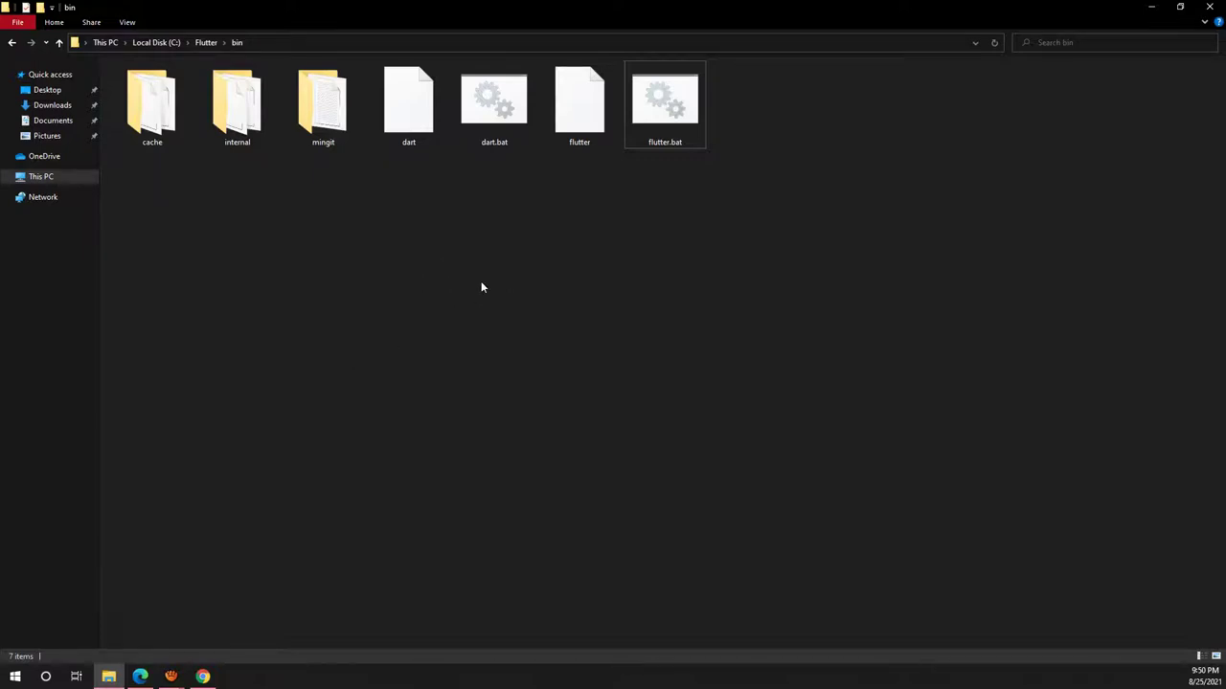
{"action": "right_click", "coordinate": [532, 310]}
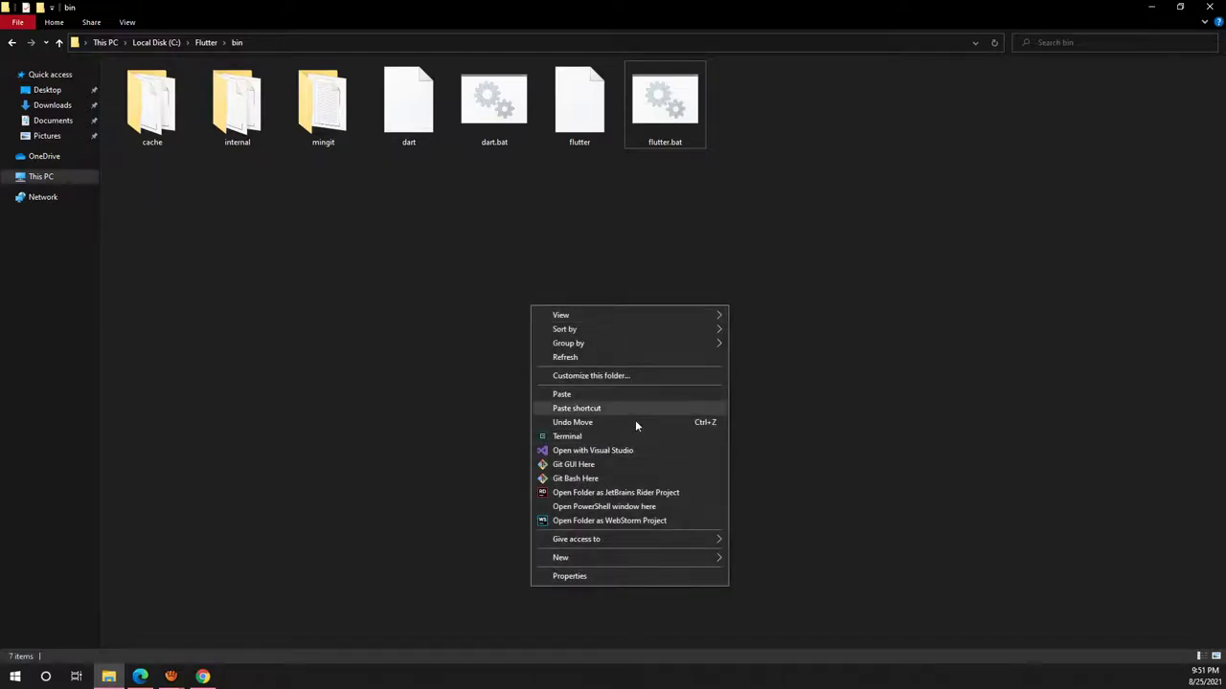
{"action": "left_click", "coordinate": [644, 507]}
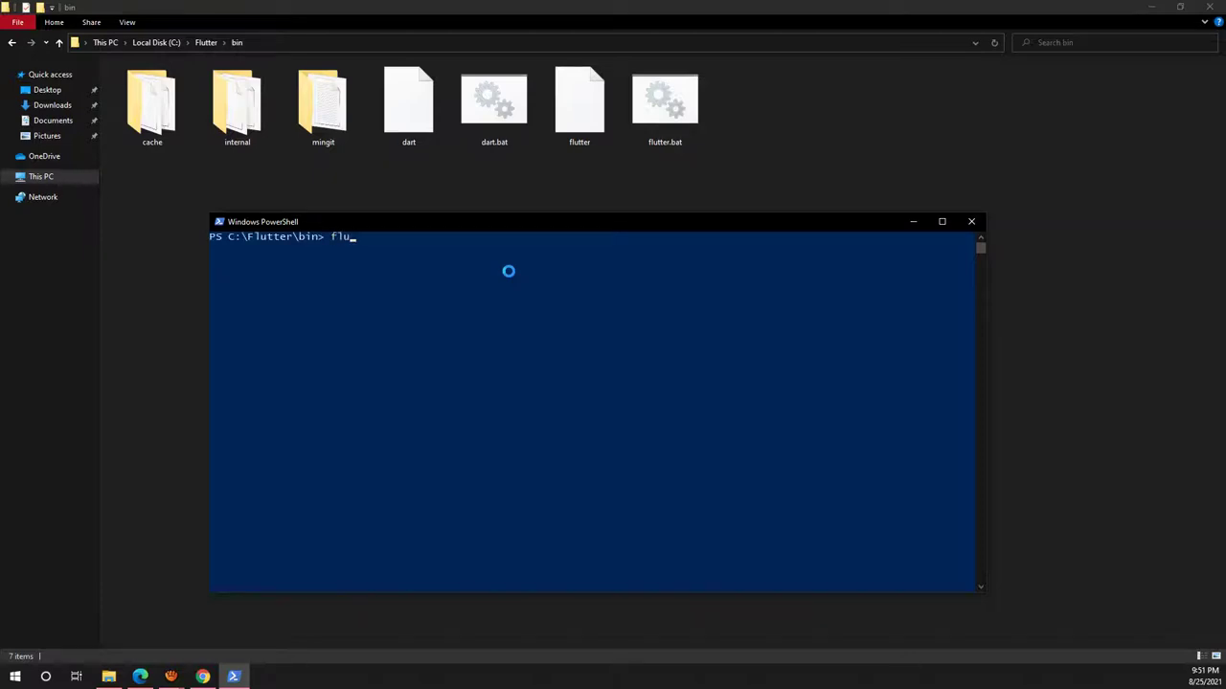
{"action": "type", "text": "tter"}
{"action": "key", "text": "Return"}
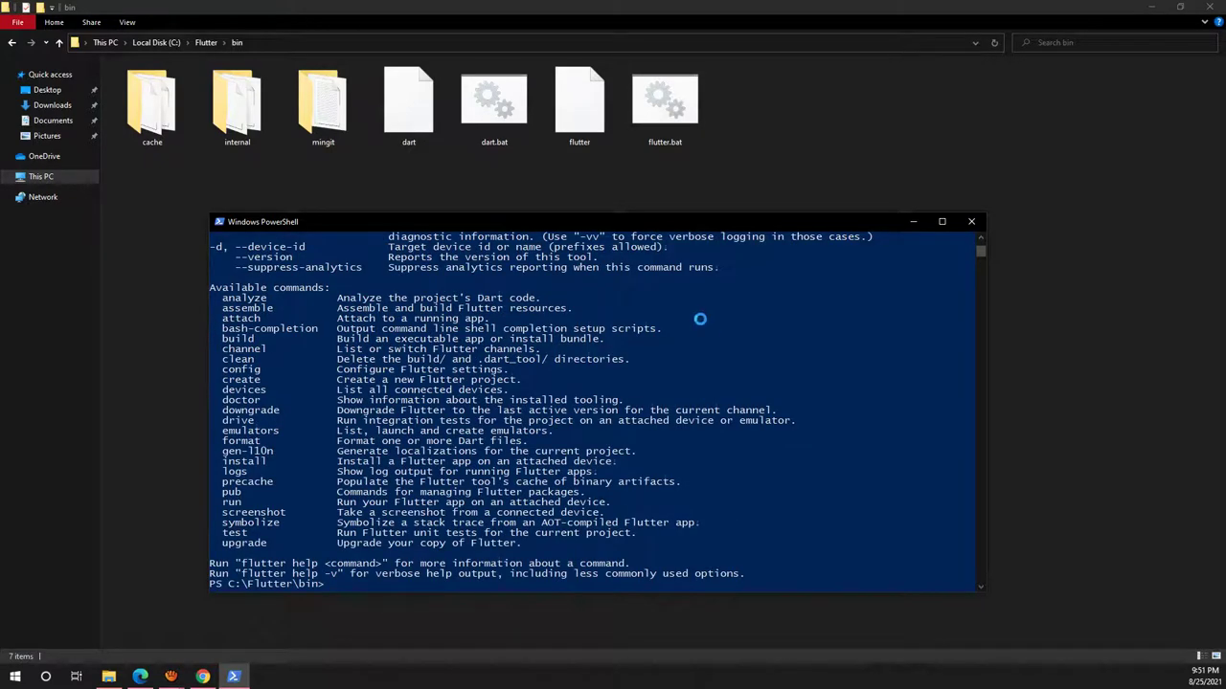
- Review the usage output of .\flutter, compare it with the flutter file in the bin folder, and close PowerShell
{"action": "scroll", "coordinate": [426, 473], "scroll_direction": "up", "scroll_amount": 8}
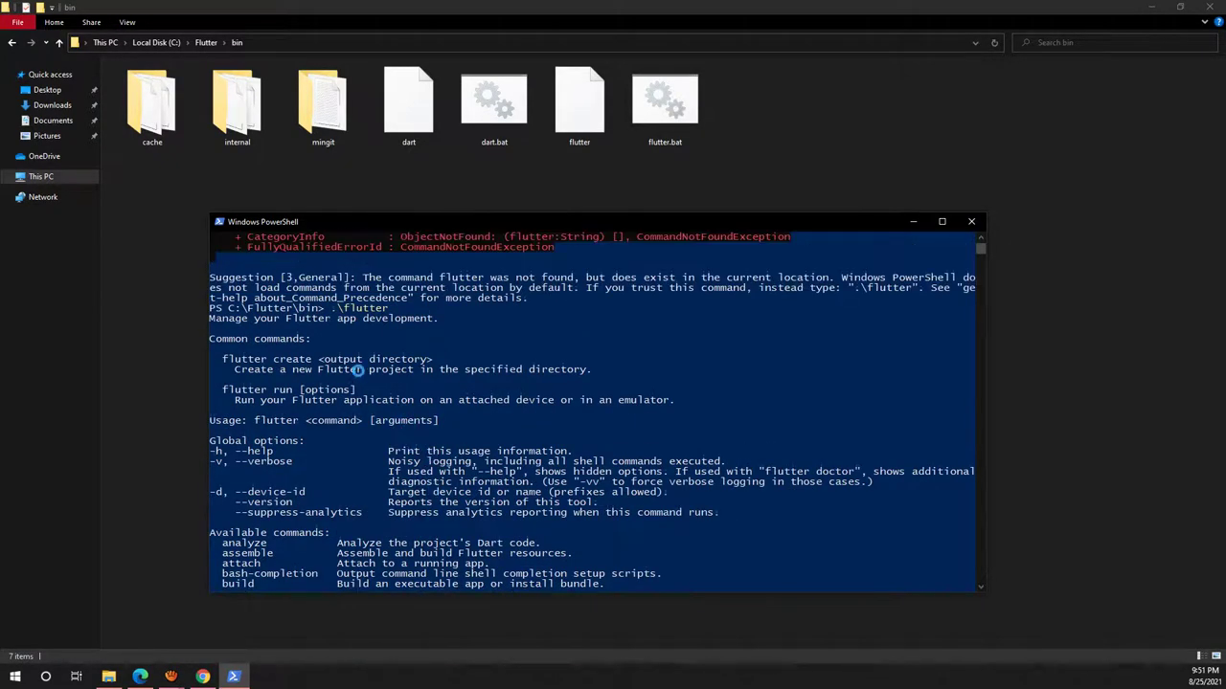
{"action": "scroll", "coordinate": [359, 371], "scroll_direction": "down", "scroll_amount": 1}
{"action": "left_click", "coordinate": [435, 298]}
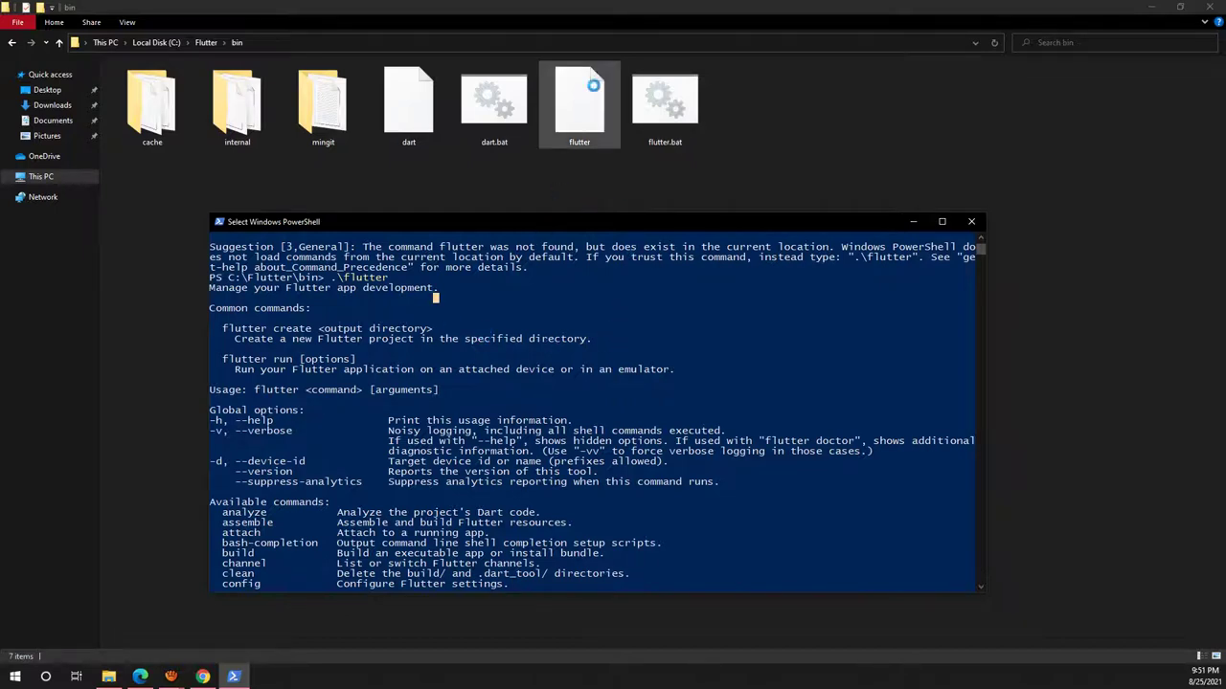
{"action": "left_click", "coordinate": [586, 112]}
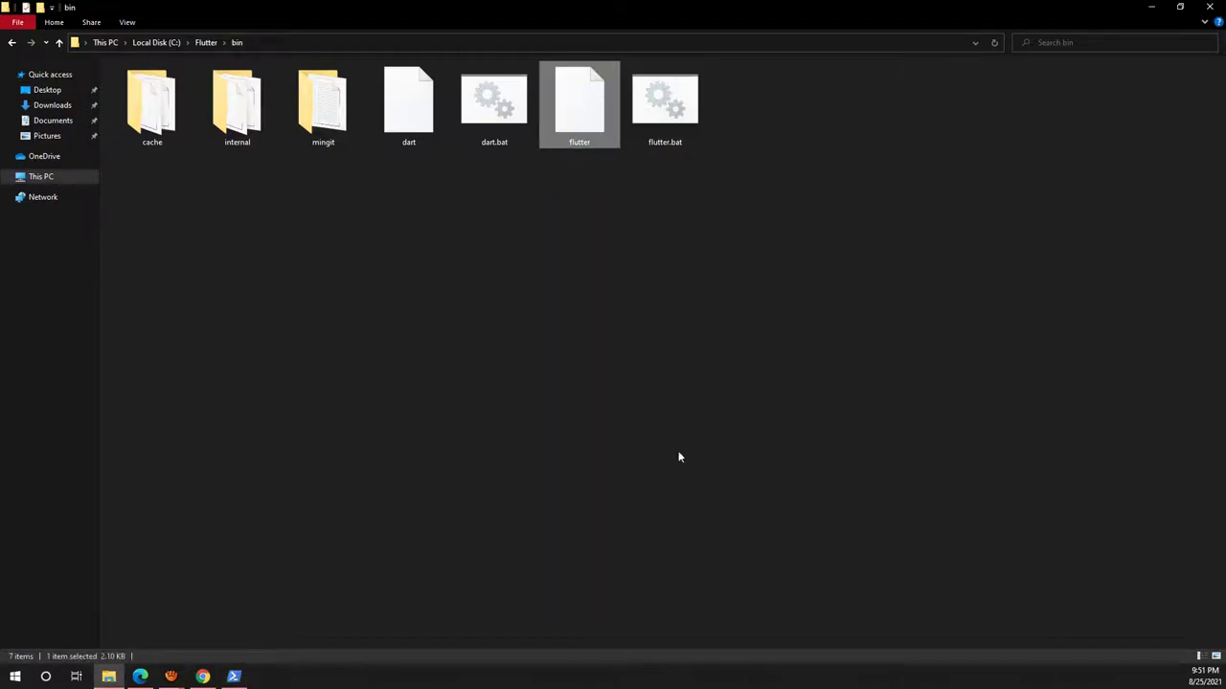
{"action": "left_click", "coordinate": [234, 676]}
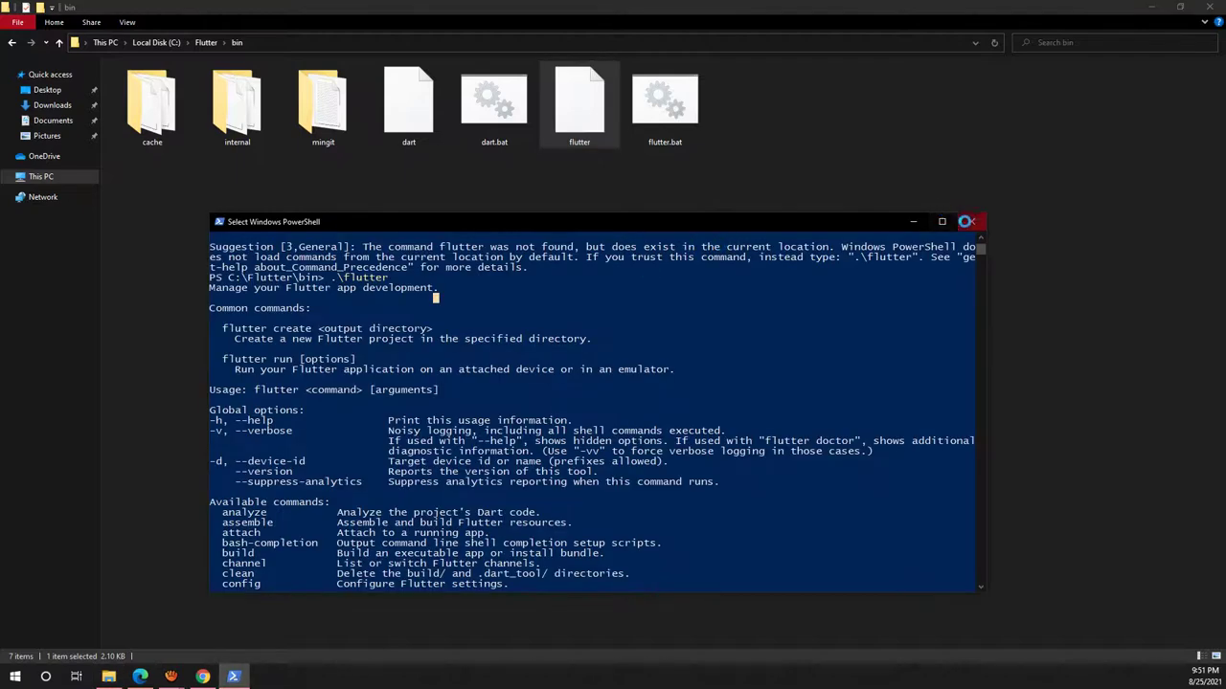
{"action": "left_click", "coordinate": [974, 220]}
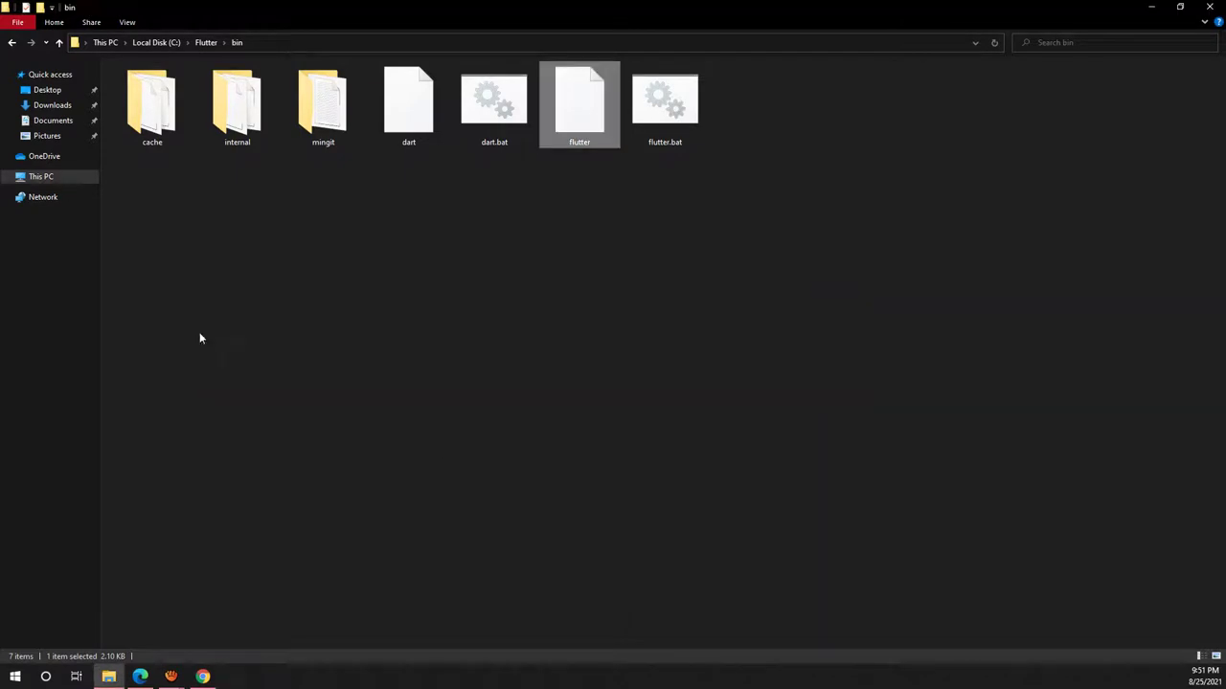
- Go to the Desktop folder and open a PowerShell window there
{"action": "left_click", "coordinate": [56, 105]}
{"action": "left_click", "coordinate": [48, 90]}
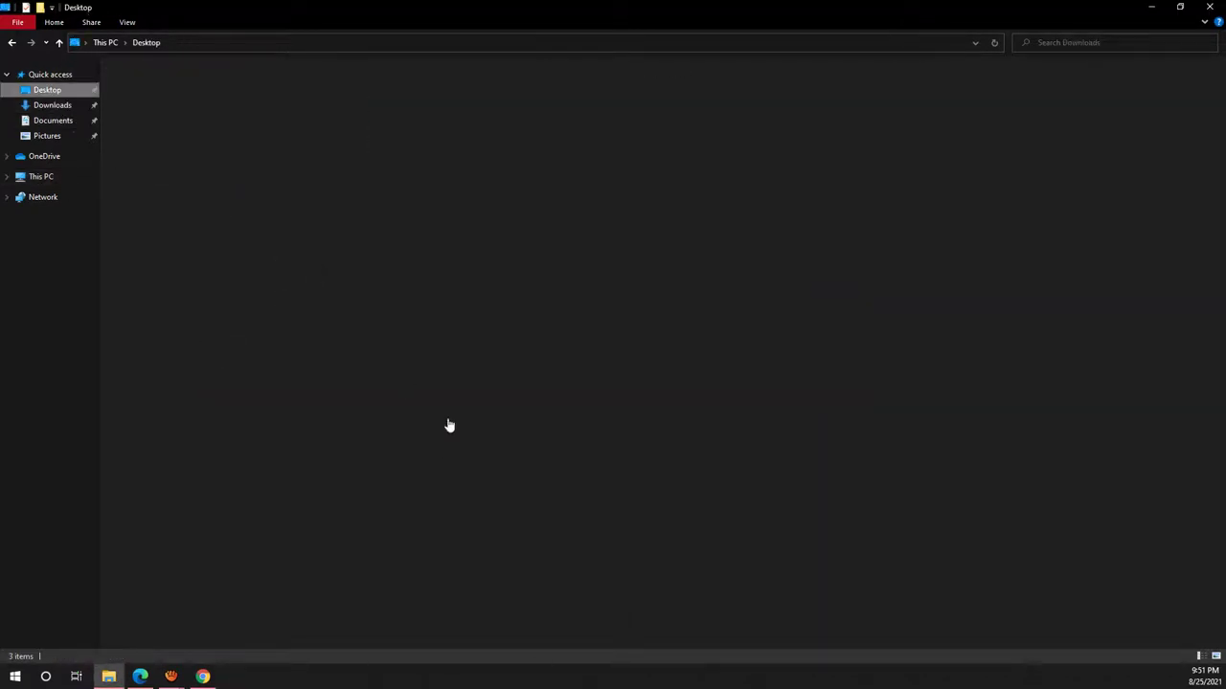
{"action": "right_click", "coordinate": [414, 364]}
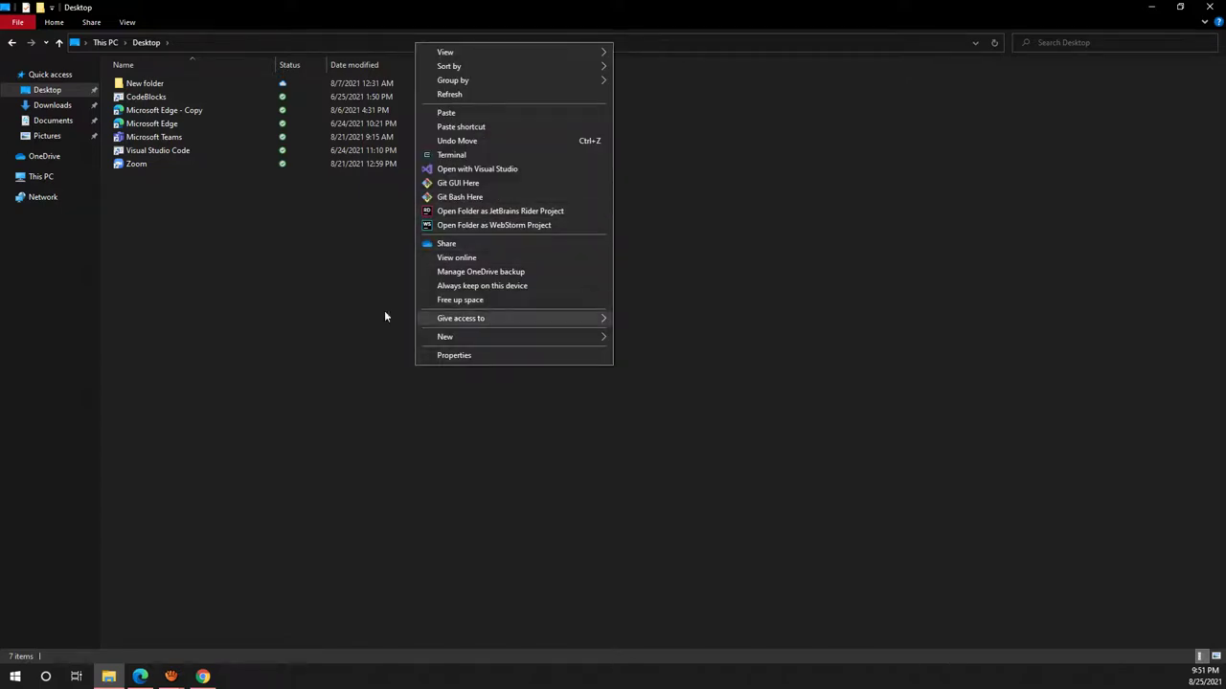
{"action": "left_click", "coordinate": [337, 316]}
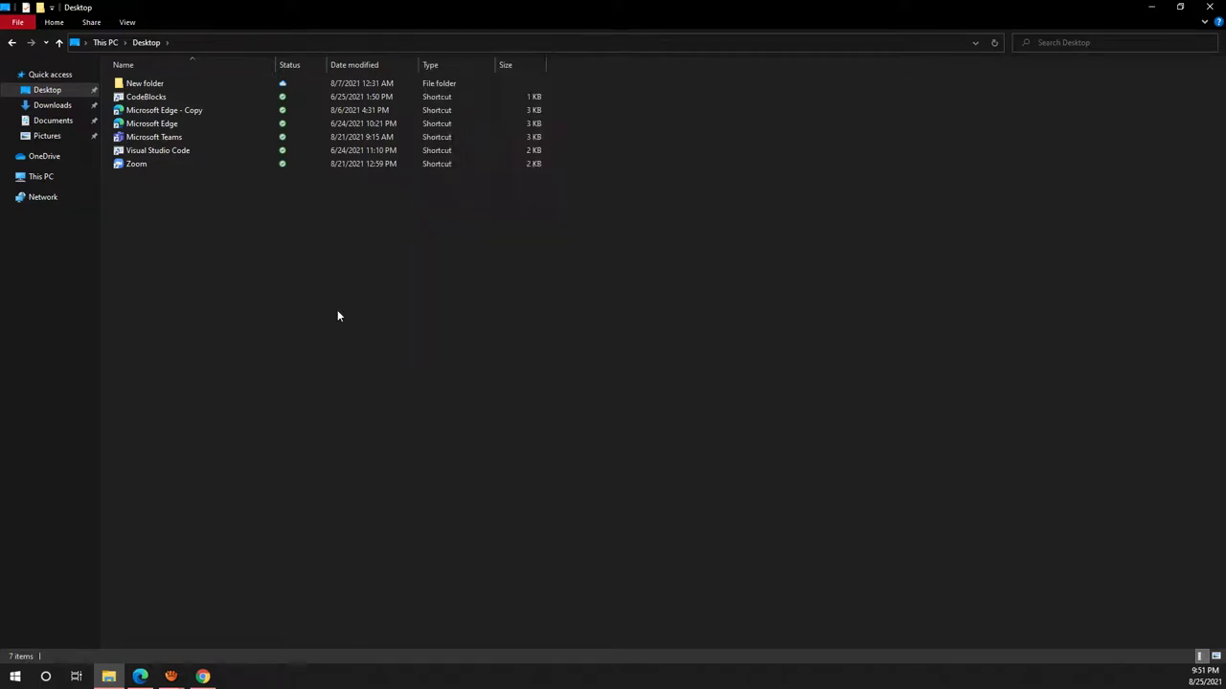
{"action": "right_click", "coordinate": [409, 323]}
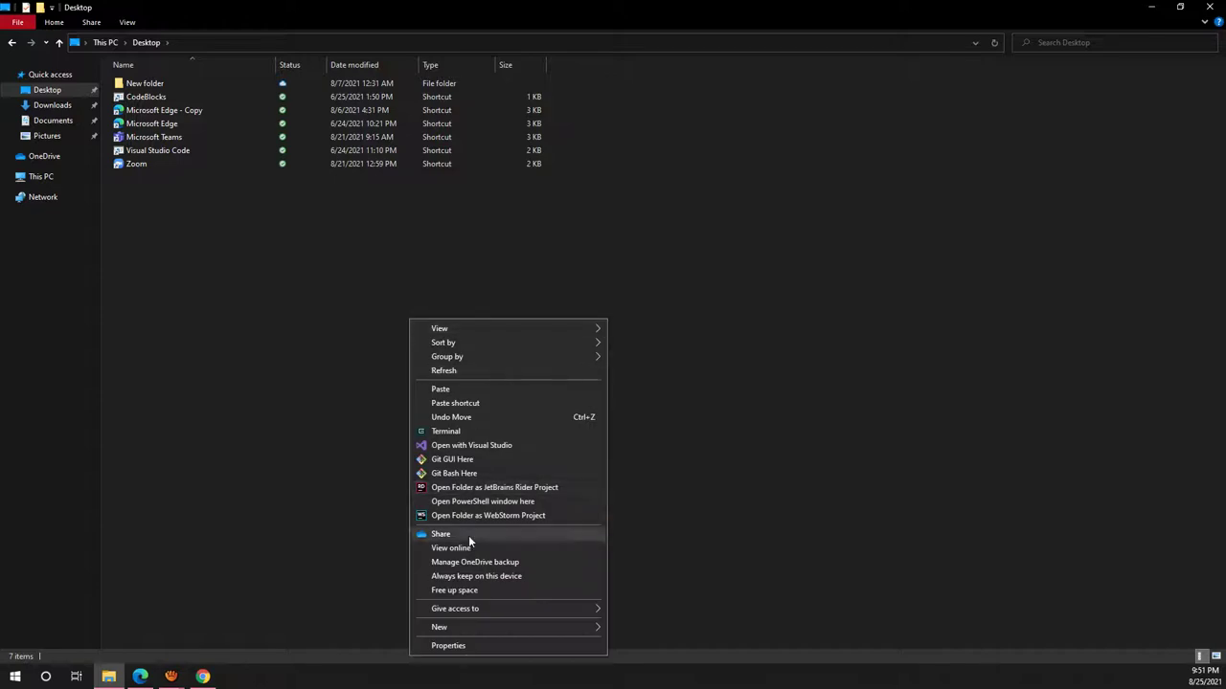
{"action": "left_click", "coordinate": [514, 502]}
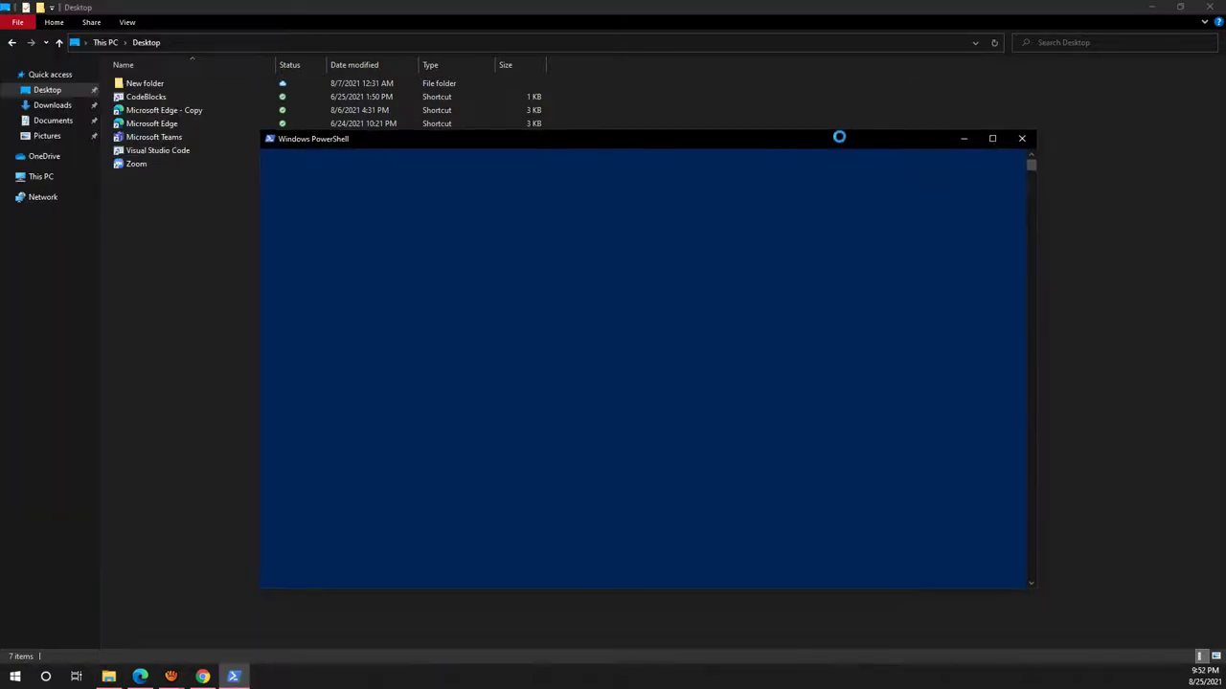
- Try to run flutter from the Desktop folder in PowerShell, and close the window
{"action": "left_click", "coordinate": [640, 253]}
{"action": "type", "text": "flu"}
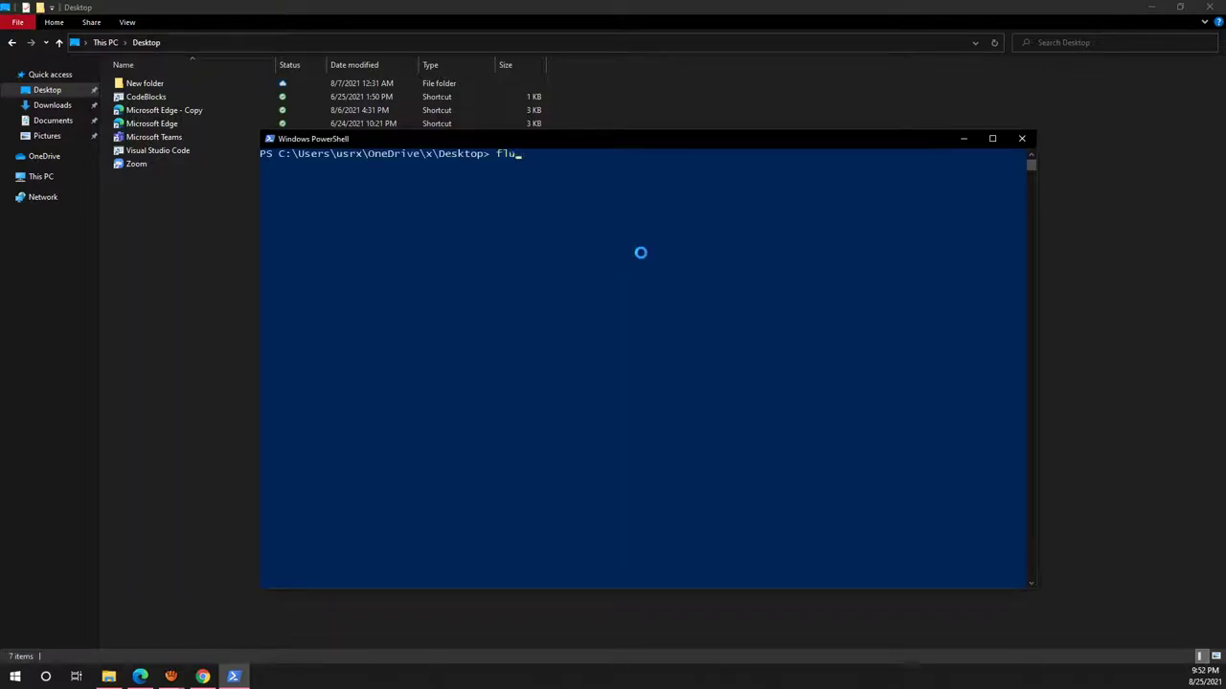
{"action": "type", "text": "tter"}
{"action": "key", "text": "Return"}
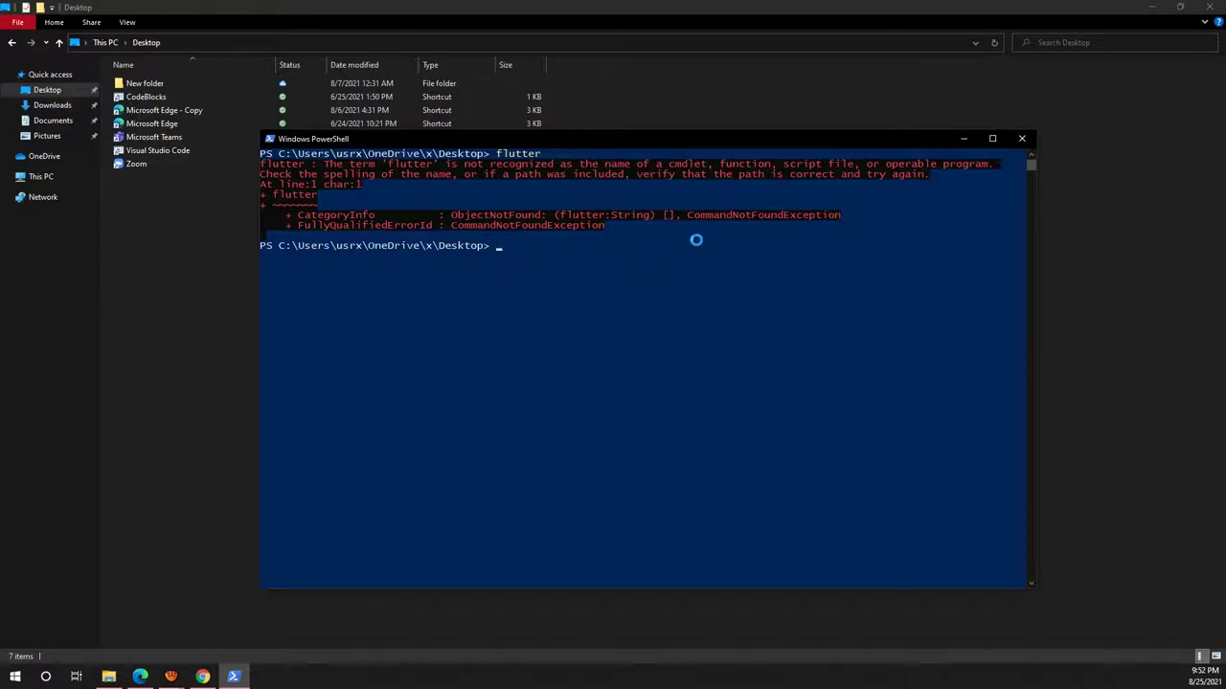
{"action": "left_click", "coordinate": [1021, 140]}
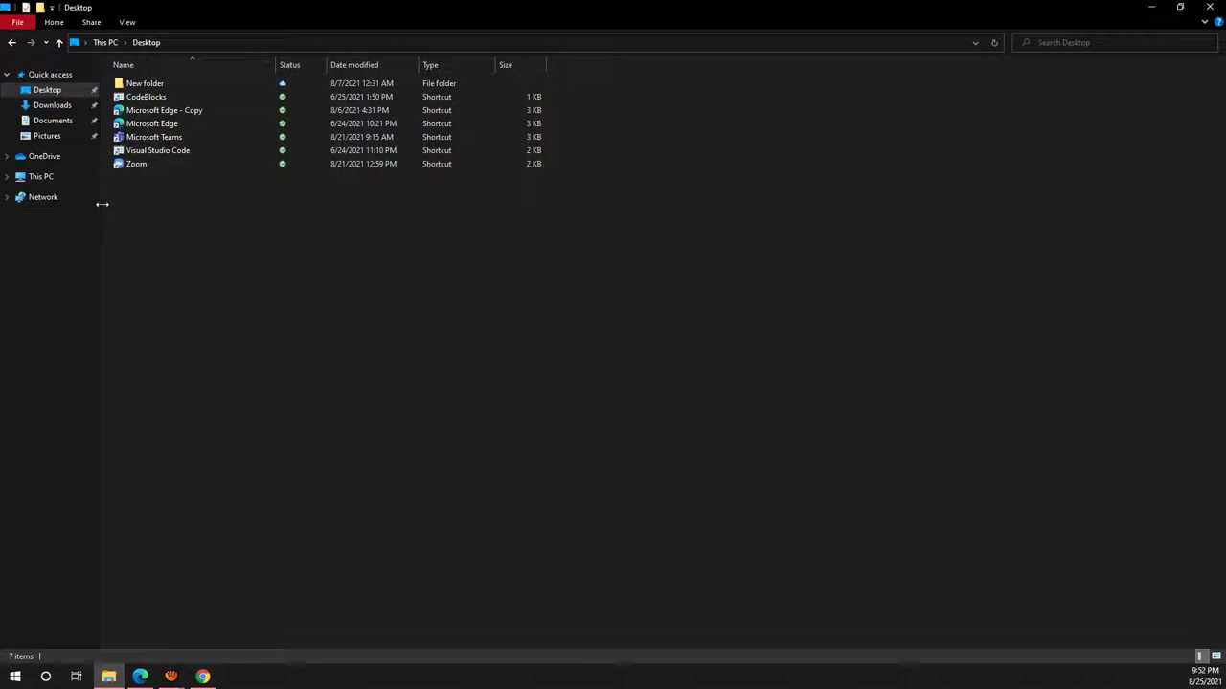
- Widen the File Explorer navigation pane and return to the C:\Flutter\bin folder
{"action": "left_click_drag", "start_coordinate": [103, 204], "coordinate": [162, 206]}
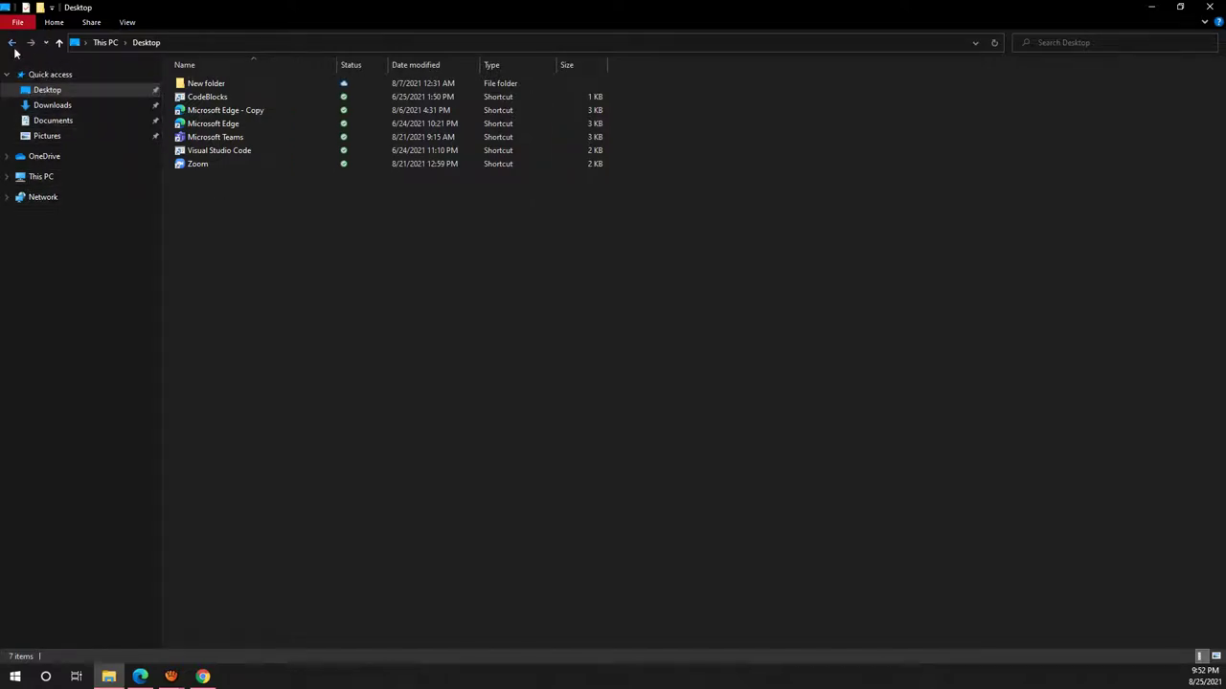
{"action": "left_click", "coordinate": [11, 42]}
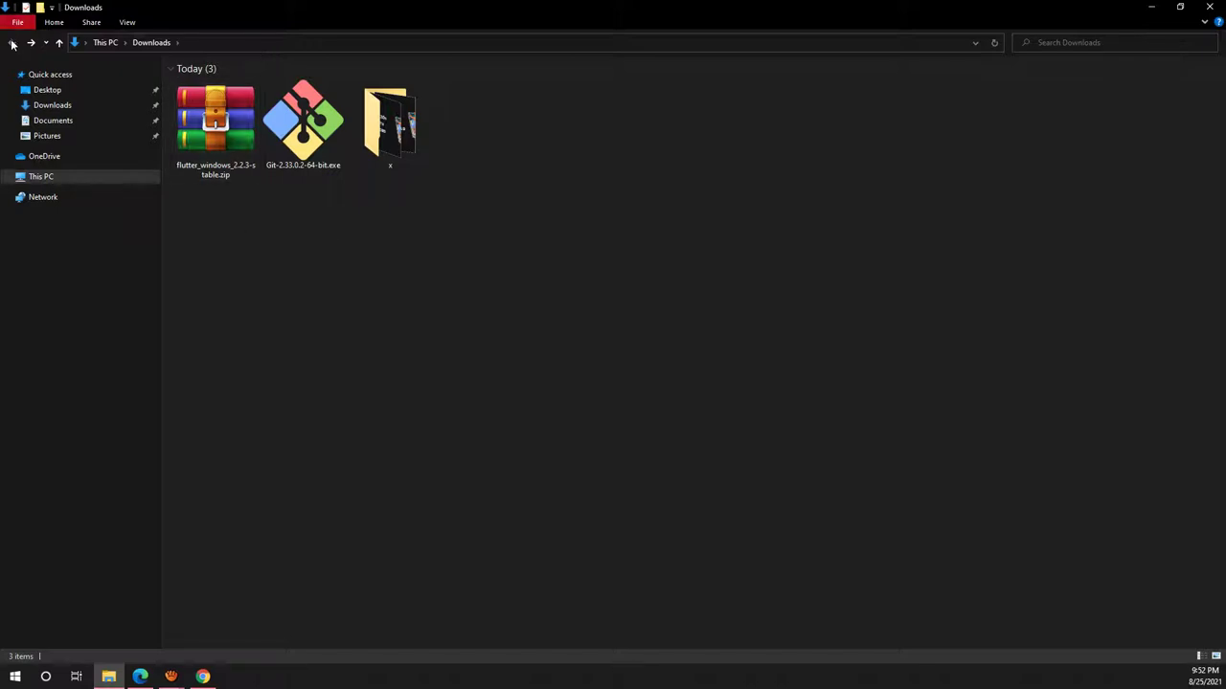
{"action": "double_click", "coordinate": [391, 119]}
{"action": "left_click", "coordinate": [651, 249]}
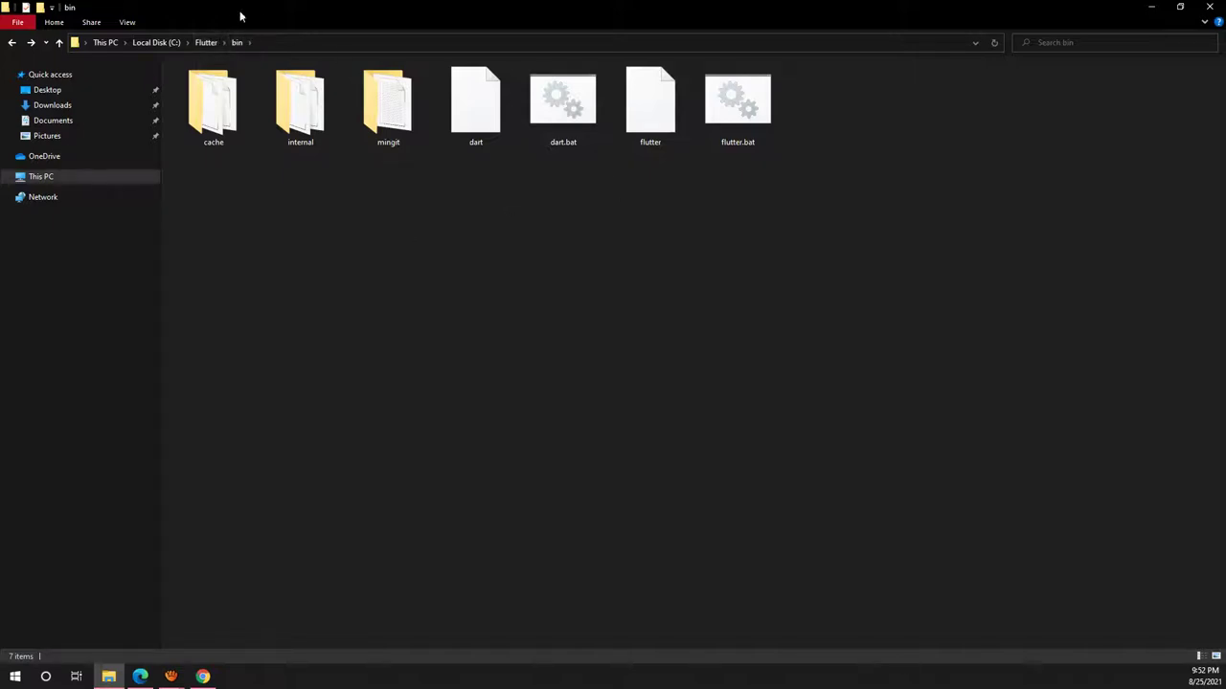
{"action": "right_click", "coordinate": [45, 182]}
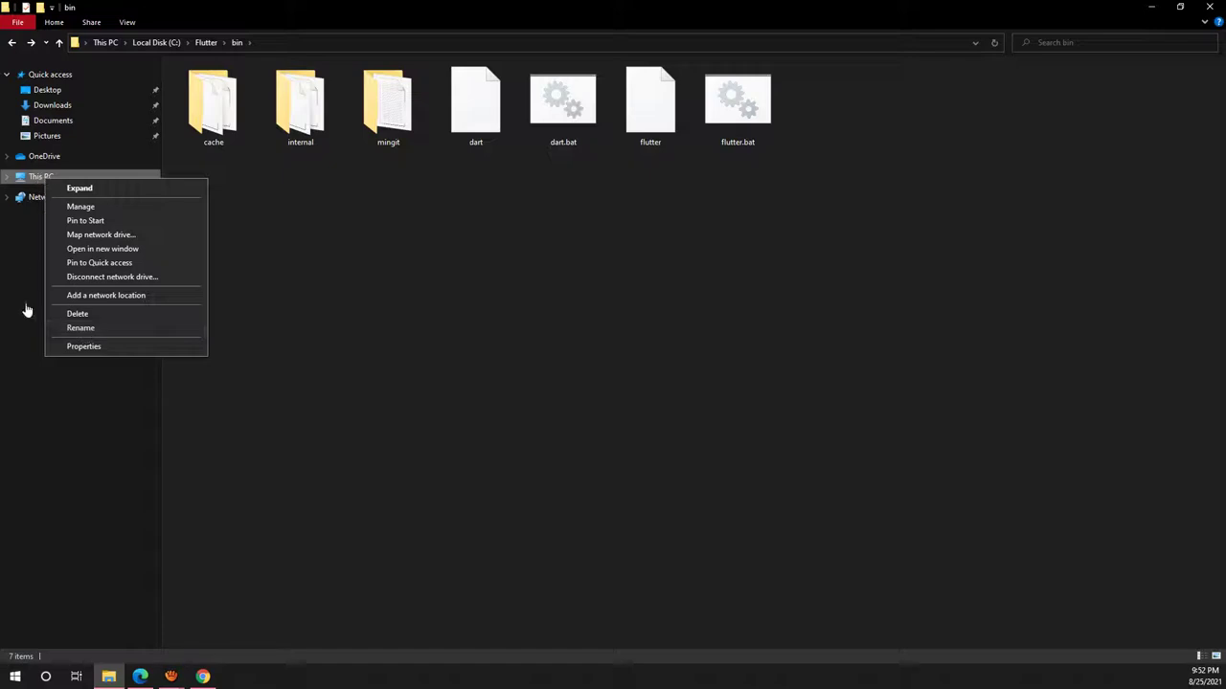
{"action": "left_click", "coordinate": [27, 387]}
{"action": "right_click", "coordinate": [46, 181]}
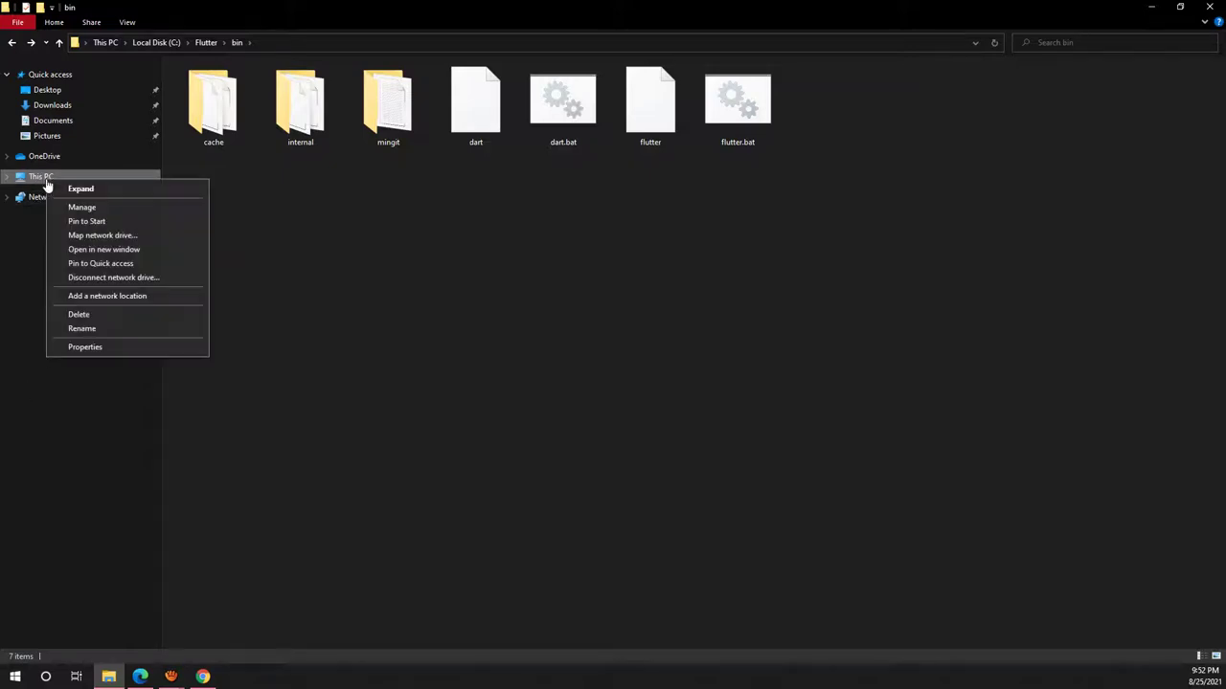
{"action": "left_click", "coordinate": [82, 349]}
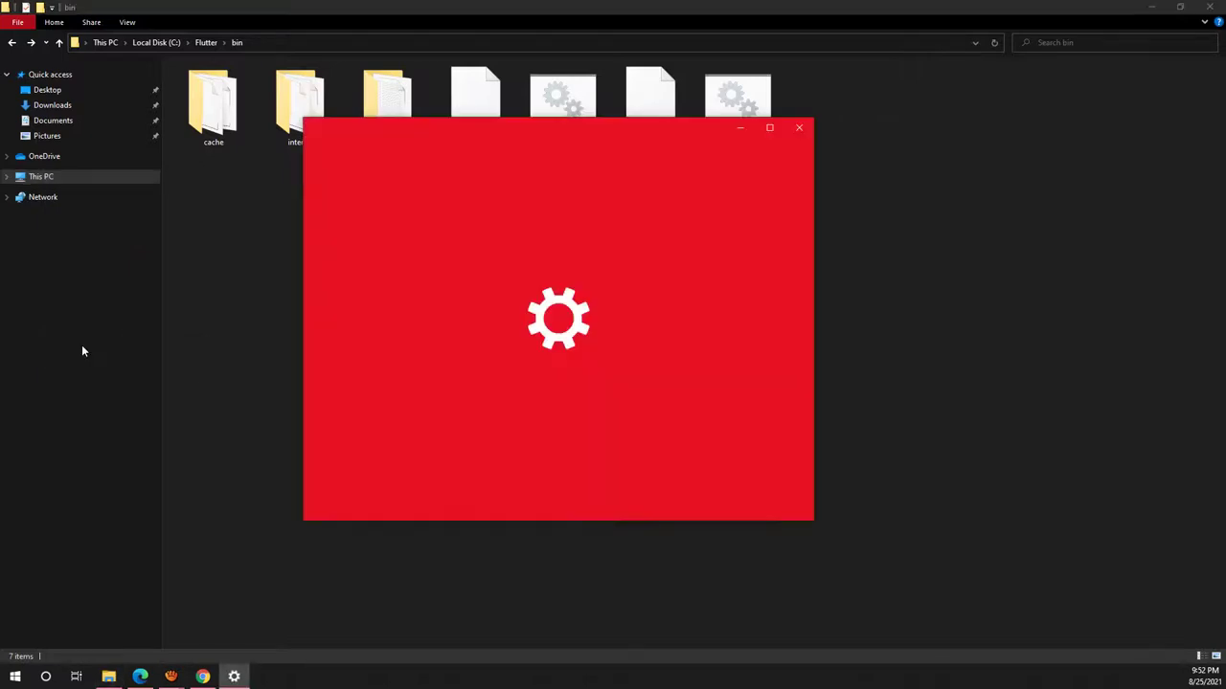
{"action": "left_click", "coordinate": [769, 127]}
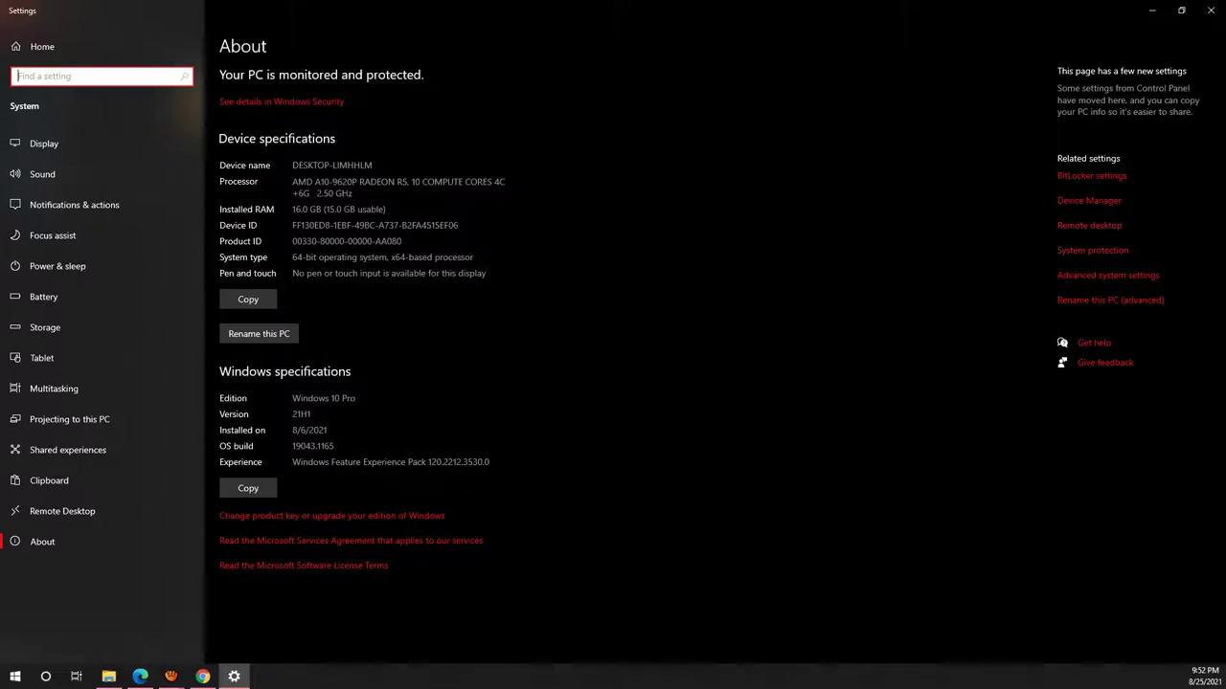
{"action": "left_click", "coordinate": [1103, 276]}
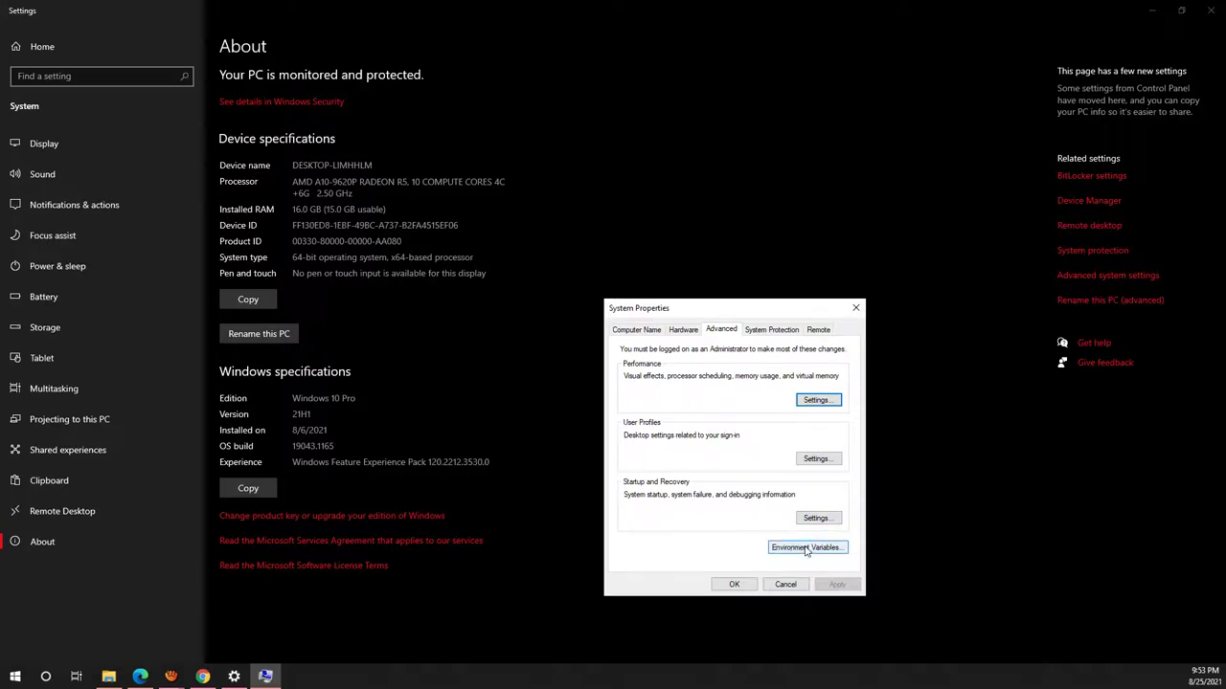
{"action": "left_click", "coordinate": [855, 307]}
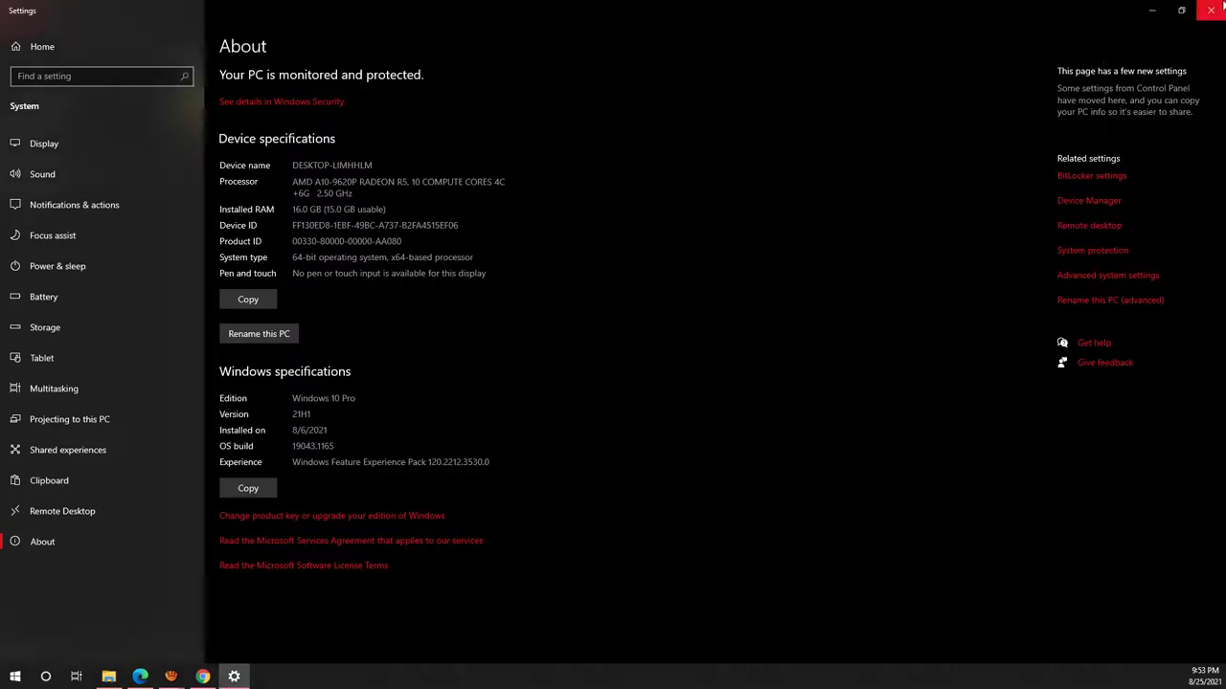
{"action": "left_click", "coordinate": [1210, 10]}
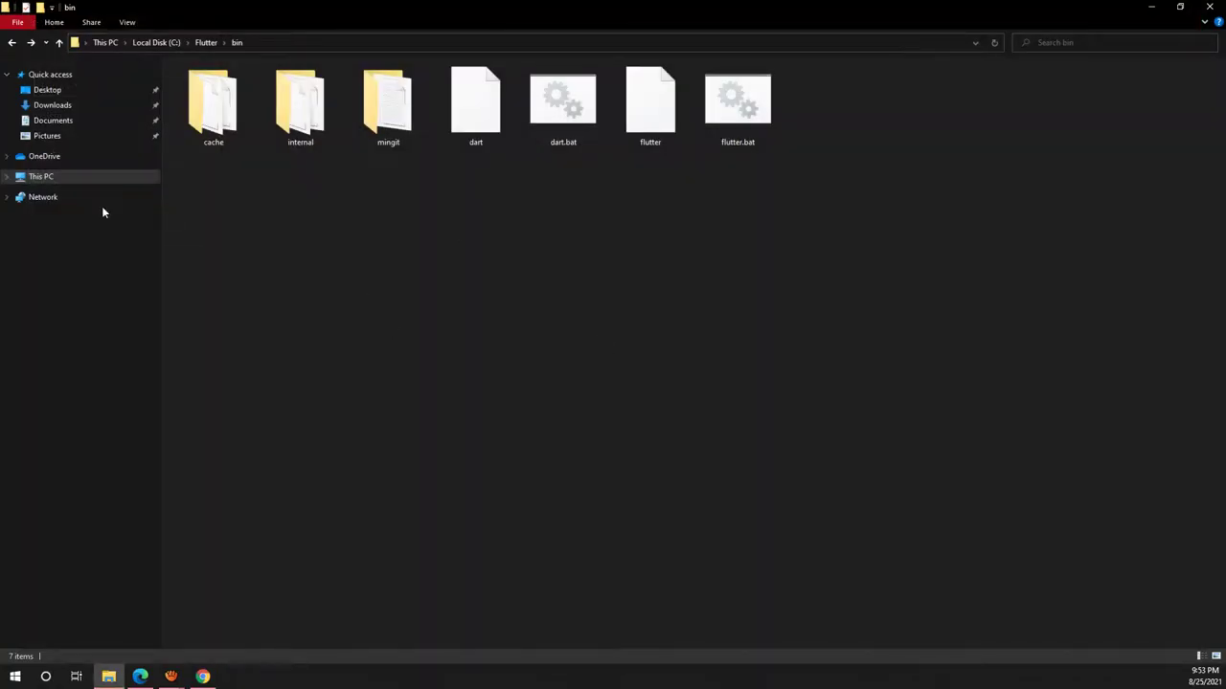
- Go to This PC and open the computer's system properties
{"action": "left_click", "coordinate": [55, 184]}
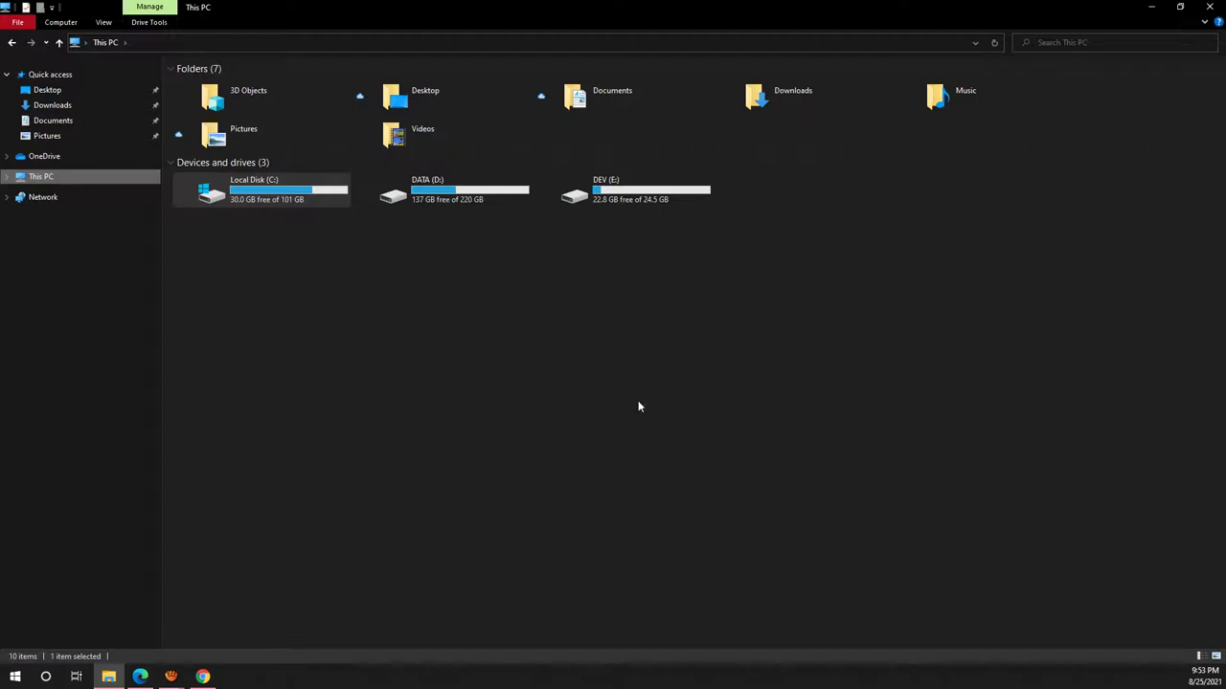
{"action": "right_click", "coordinate": [601, 313]}
{"action": "left_click", "coordinate": [636, 451]}
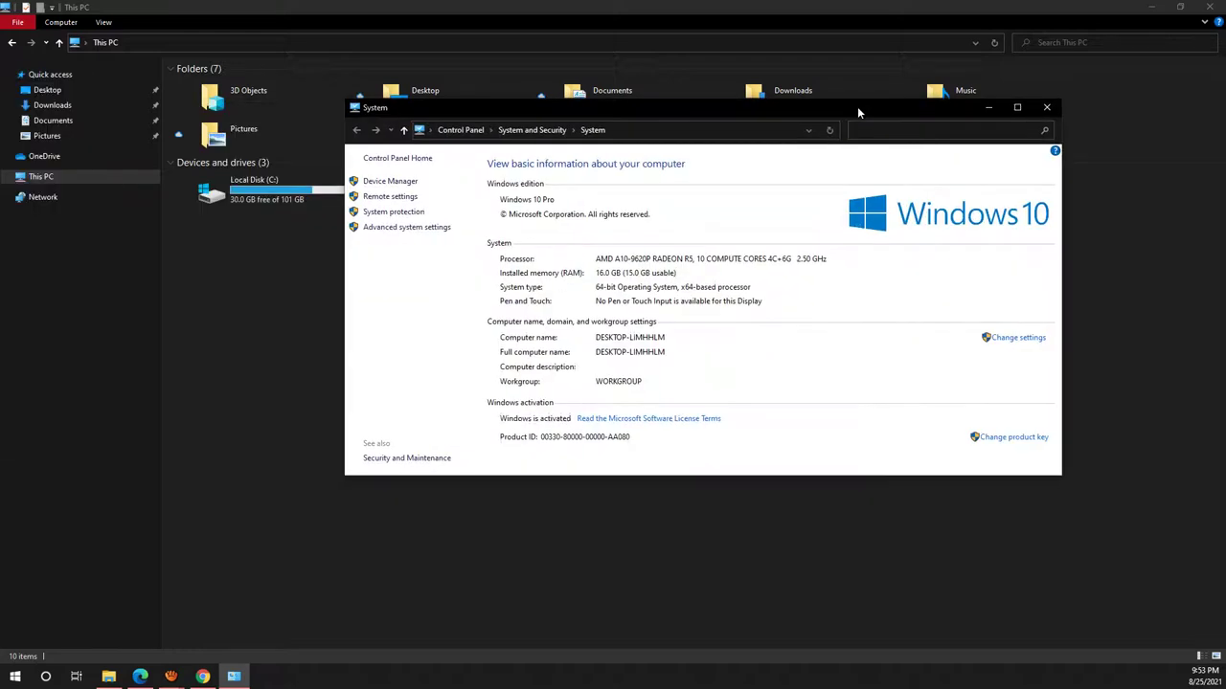
- Minimize File Explorer and the System window, and open the Environment Variables from the advanced system settings
{"action": "left_click_drag", "start_coordinate": [857, 108], "coordinate": [821, 119]}
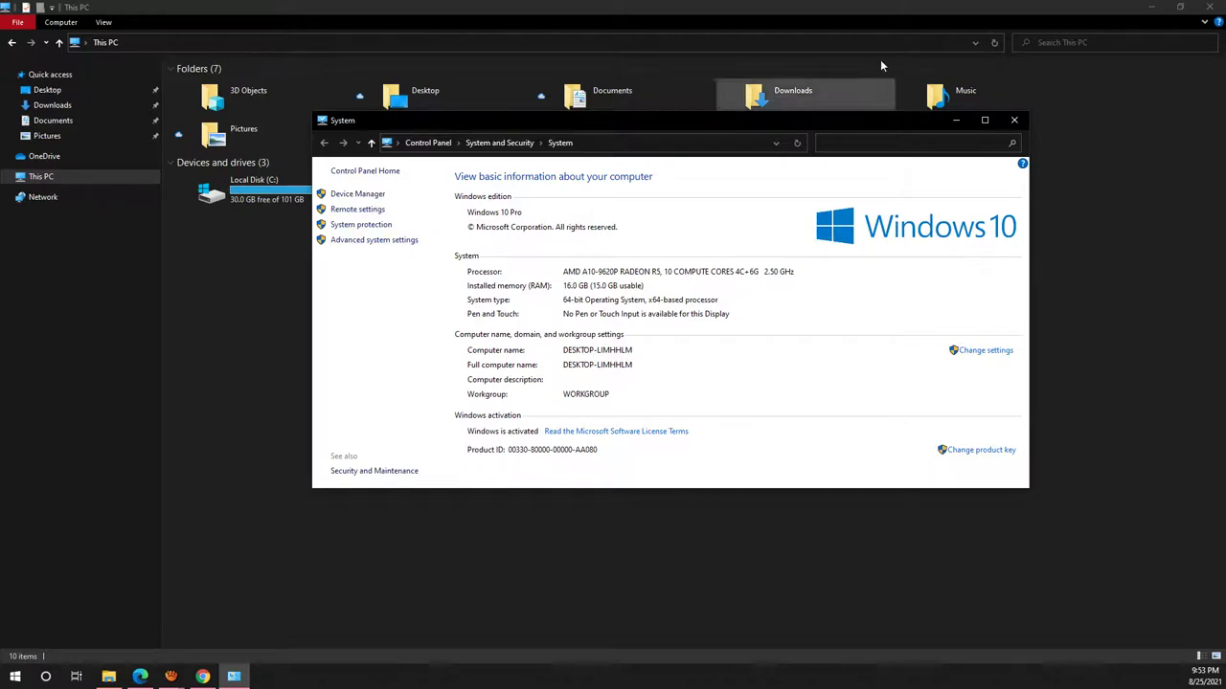
{"action": "left_click", "coordinate": [1151, 7]}
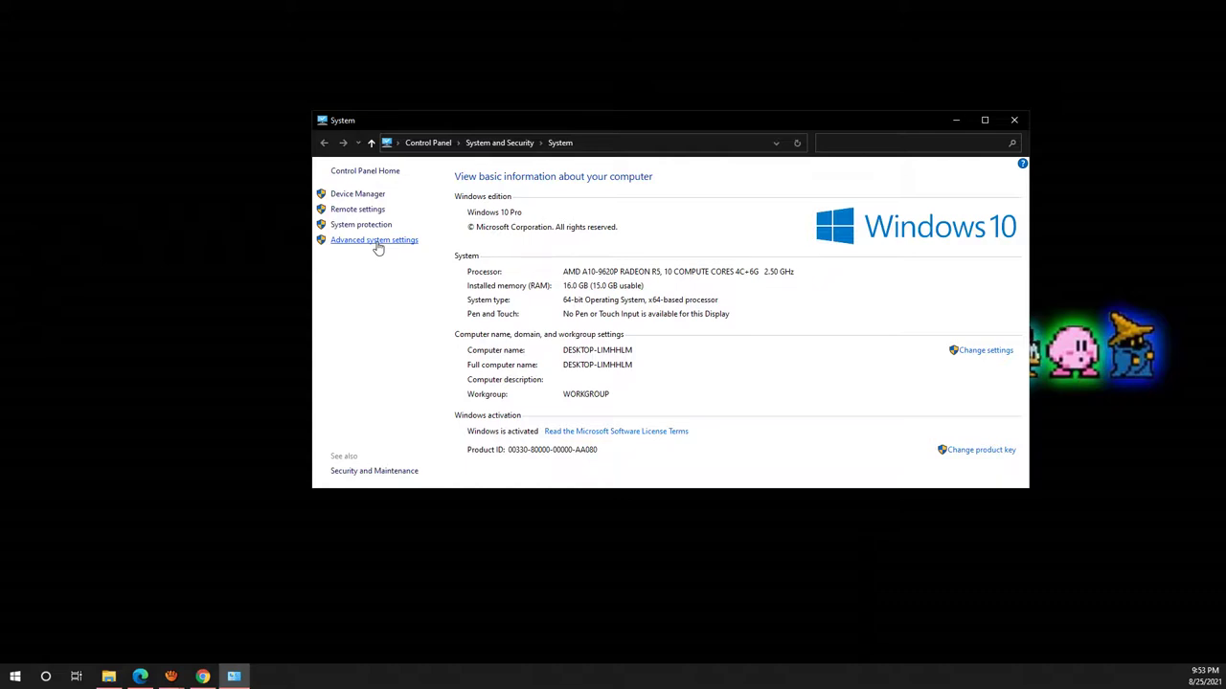
{"action": "left_click", "coordinate": [377, 244]}
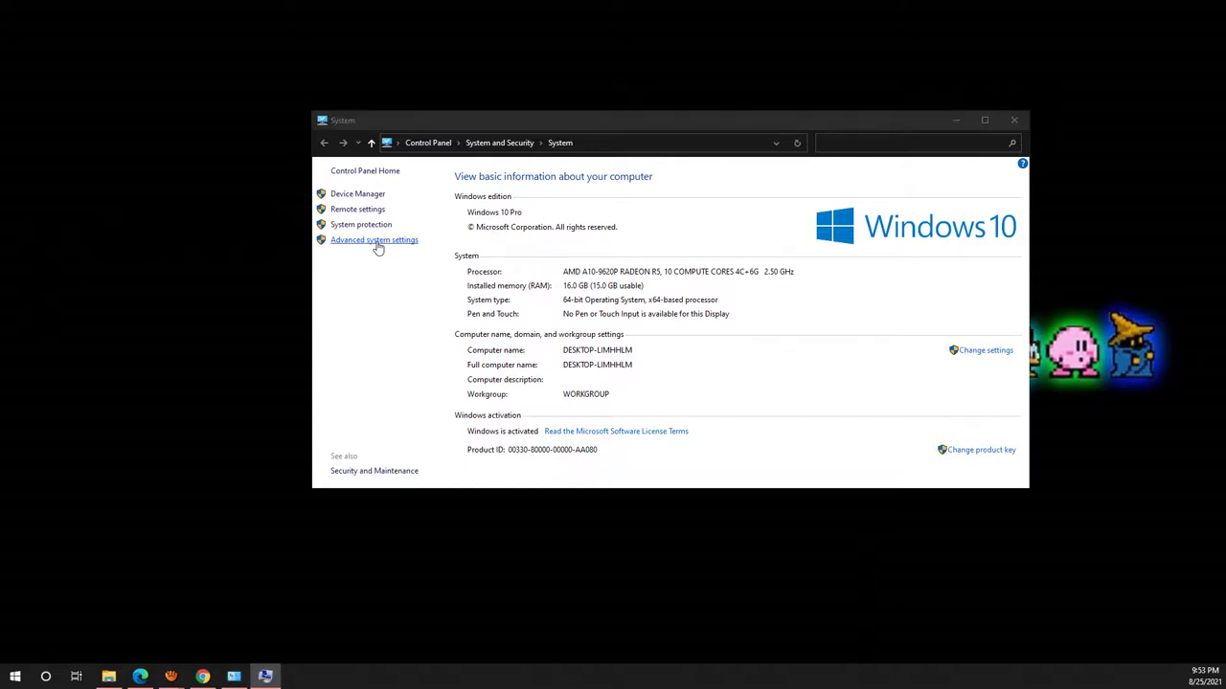
{"action": "left_click_drag", "start_coordinate": [453, 208], "coordinate": [605, 170]}
{"action": "left_click", "coordinate": [958, 123]}
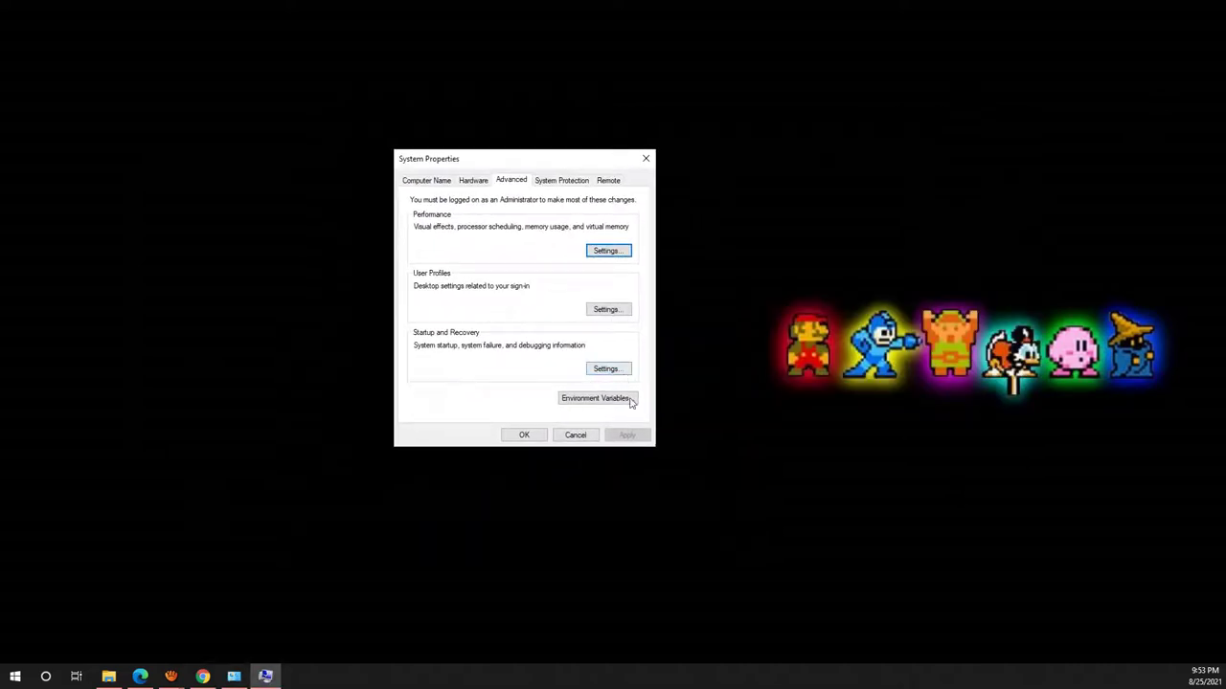
{"action": "left_click", "coordinate": [594, 400]}
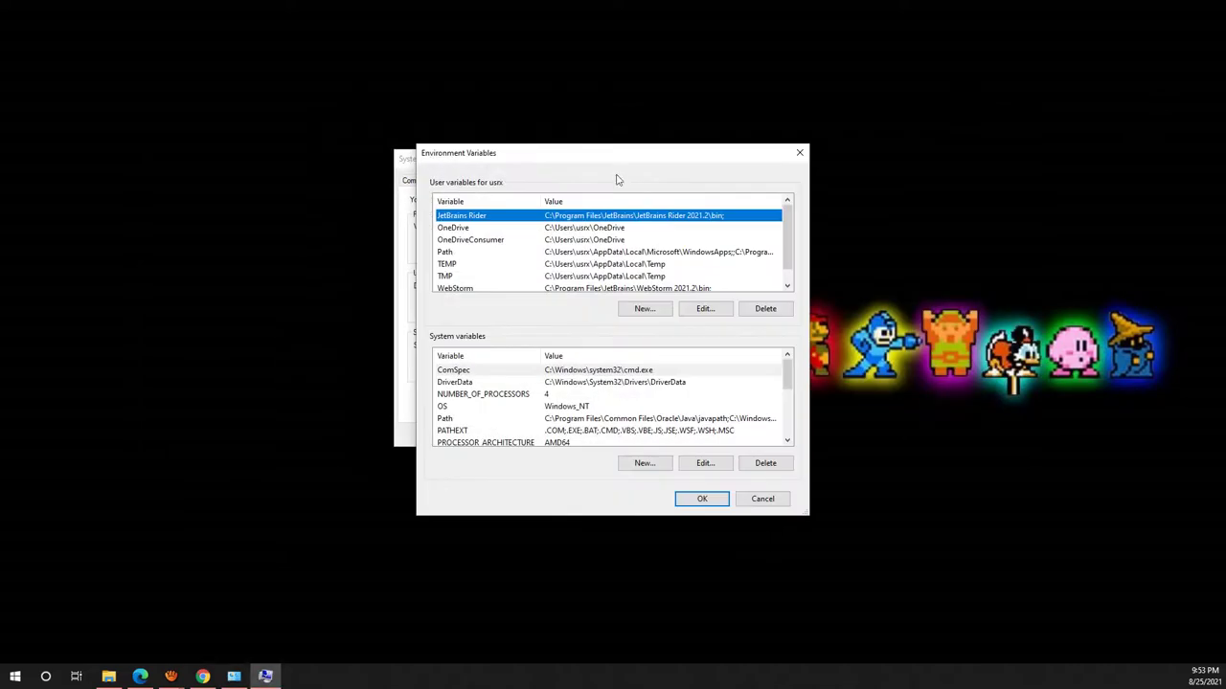
- Open the Path entry of the user variables for editing
{"action": "left_click", "coordinate": [444, 251]}
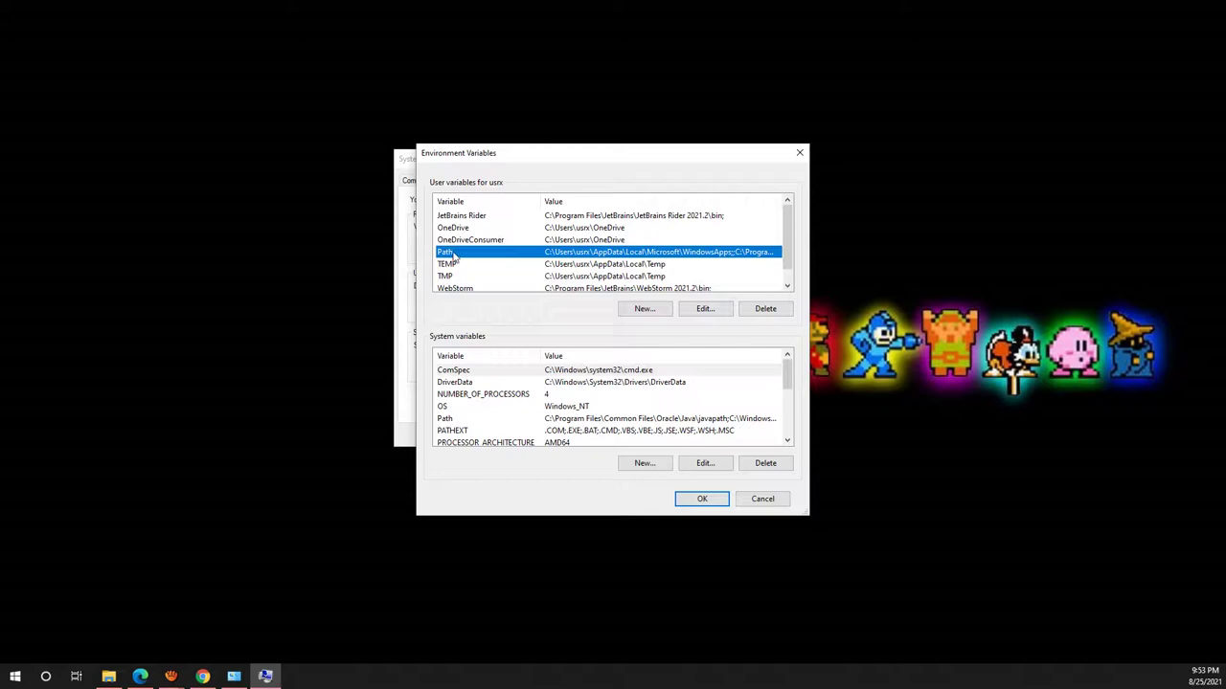
{"action": "left_click", "coordinate": [706, 309]}
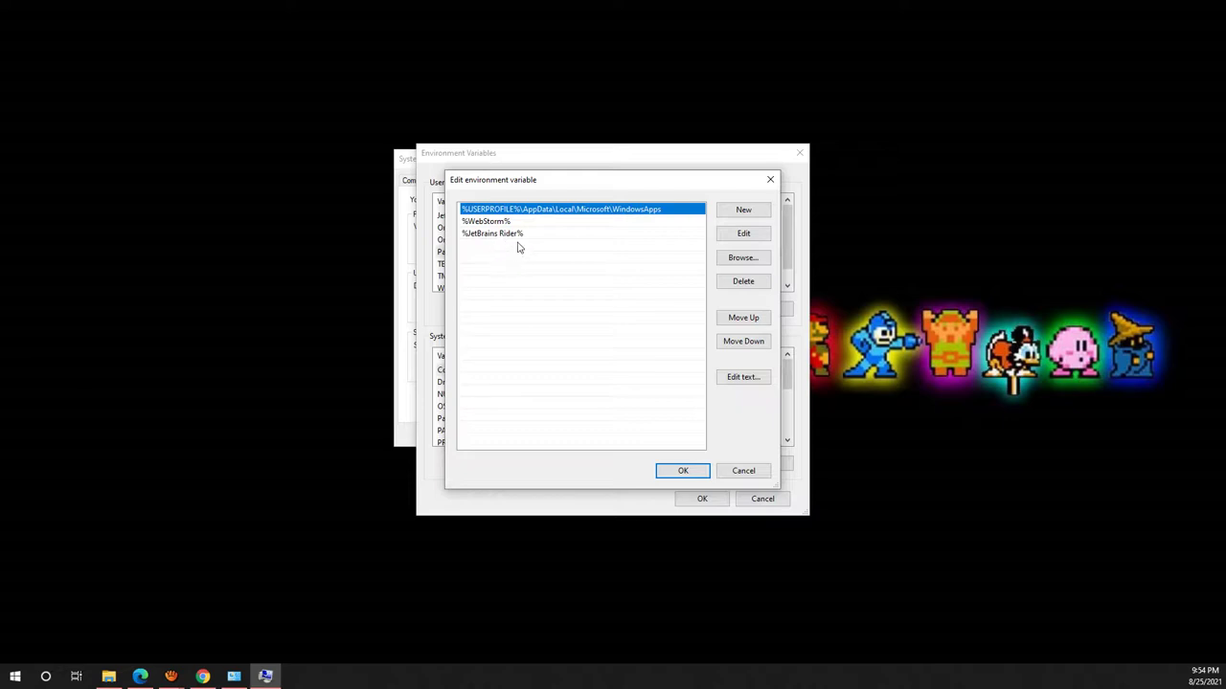
{"action": "left_click", "coordinate": [245, 353]}
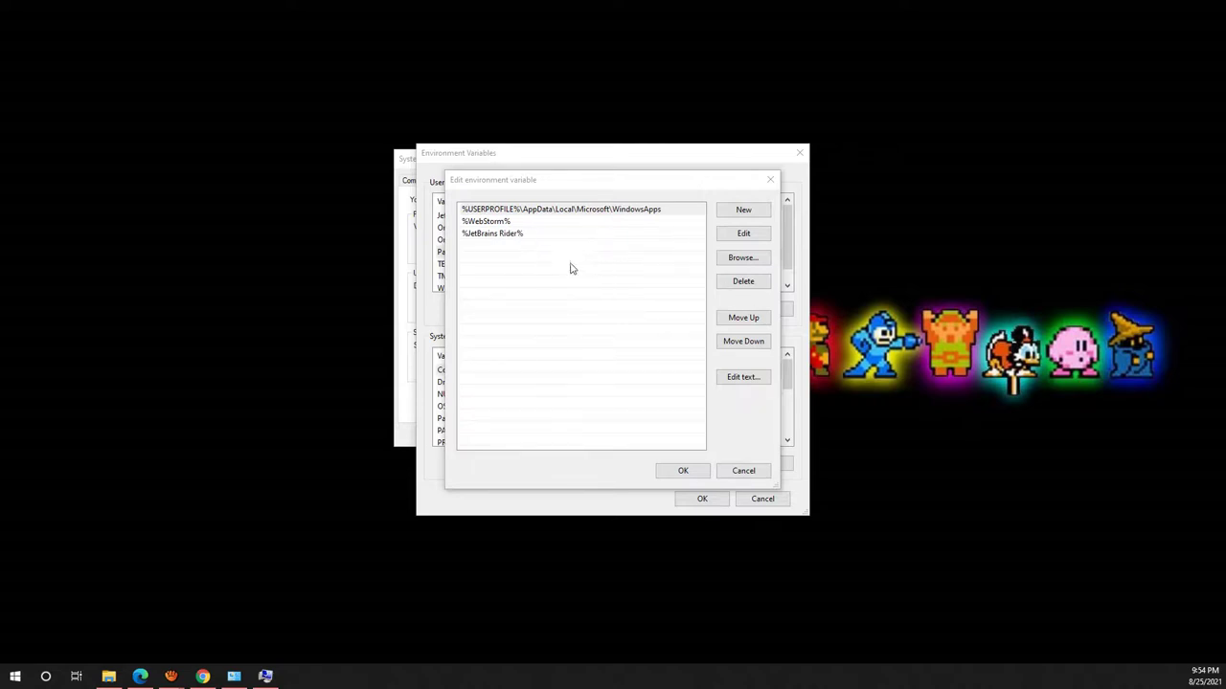
{"action": "left_click", "coordinate": [744, 210]}
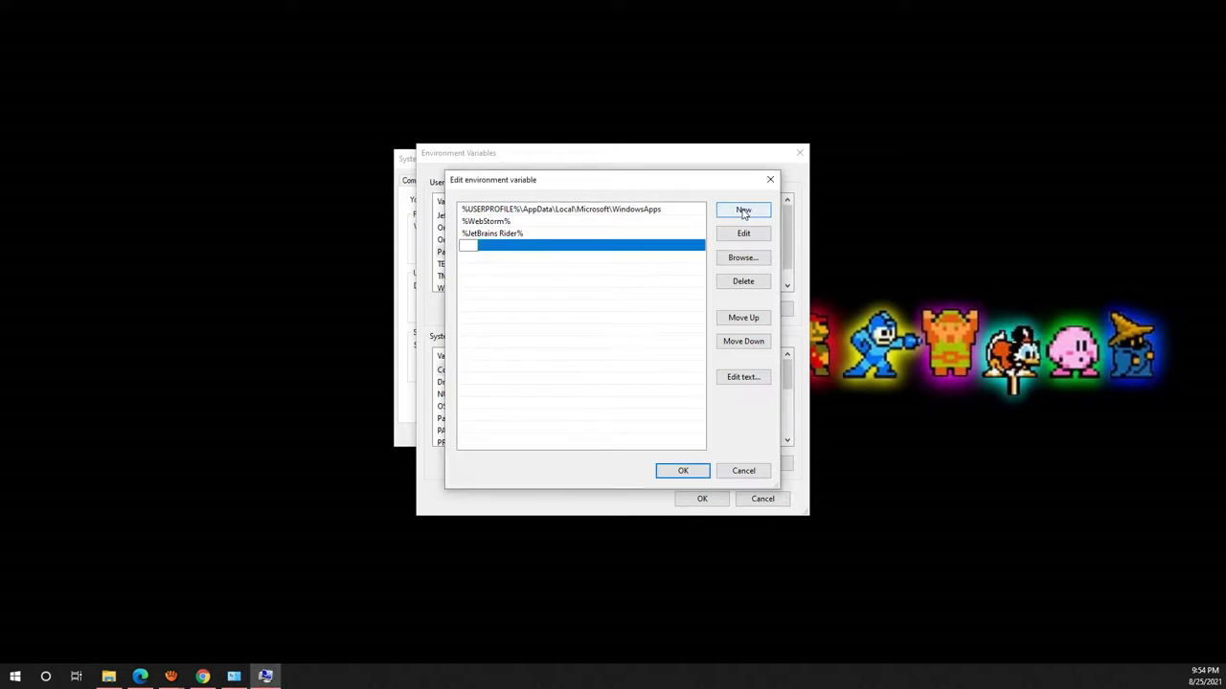
{"action": "left_click", "coordinate": [744, 261]}
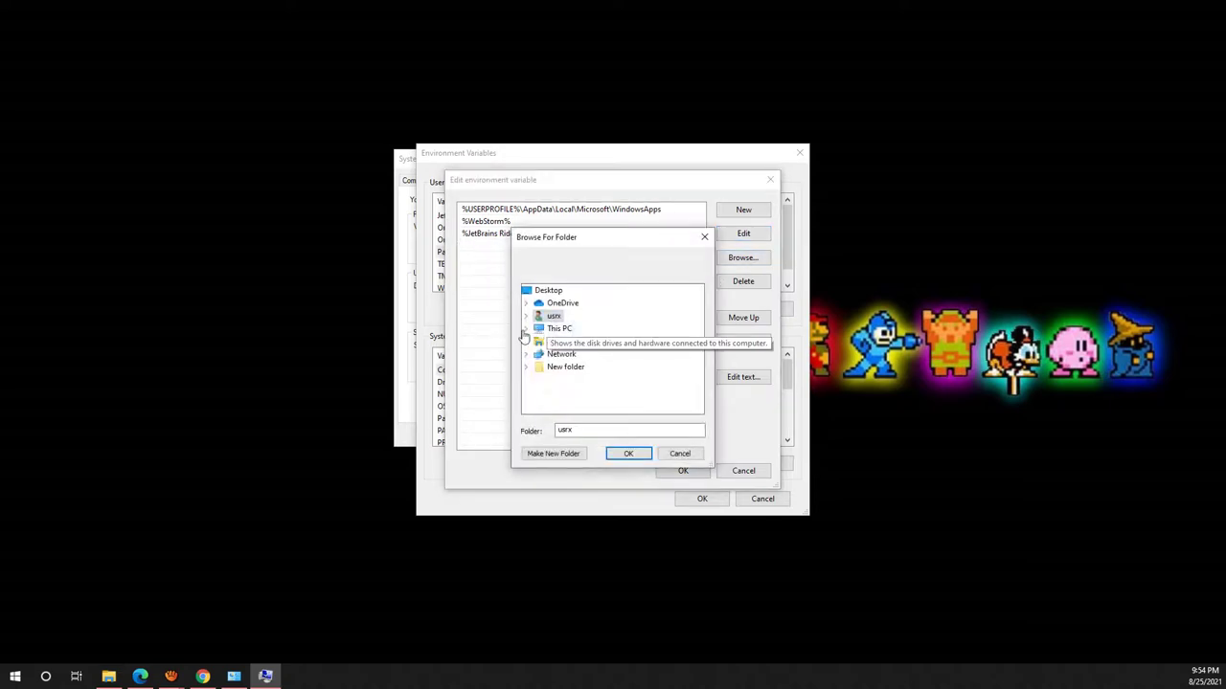
{"action": "left_click", "coordinate": [704, 238]}
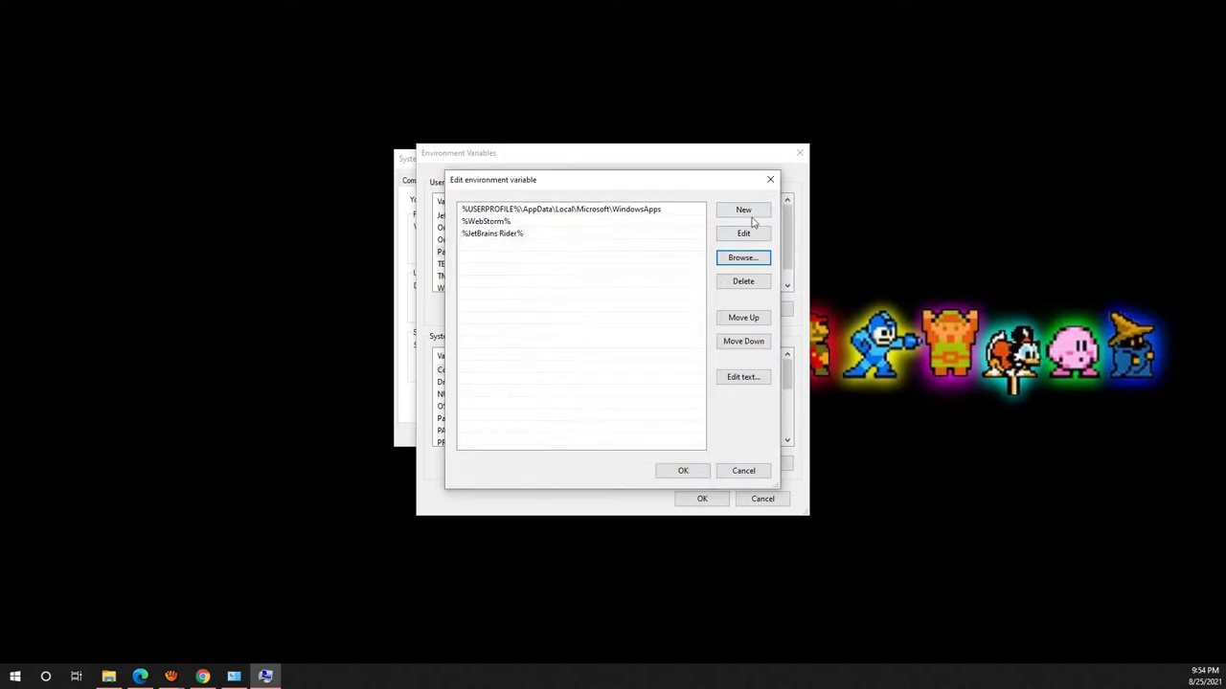
- Add the C:\Flutter\bin folder to the user Path variable by browsing to it, and save the change in all open dialogs
{"action": "left_click", "coordinate": [753, 213]}
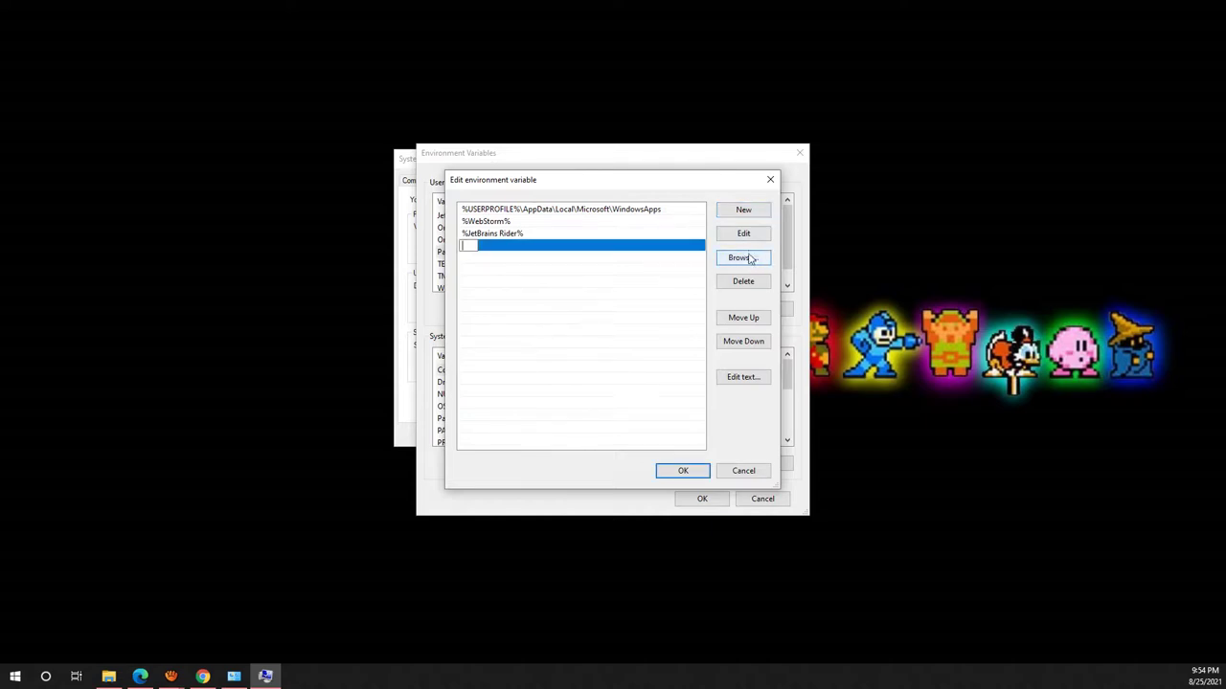
{"action": "left_click", "coordinate": [745, 260]}
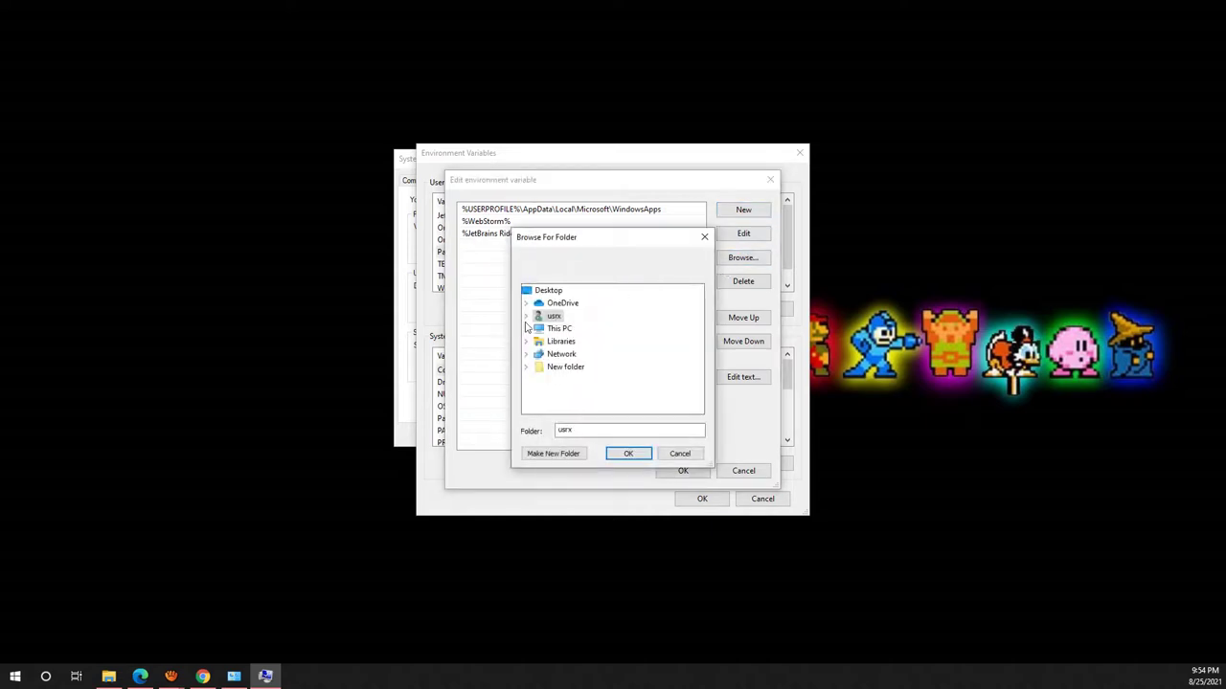
{"action": "left_click", "coordinate": [526, 328]}
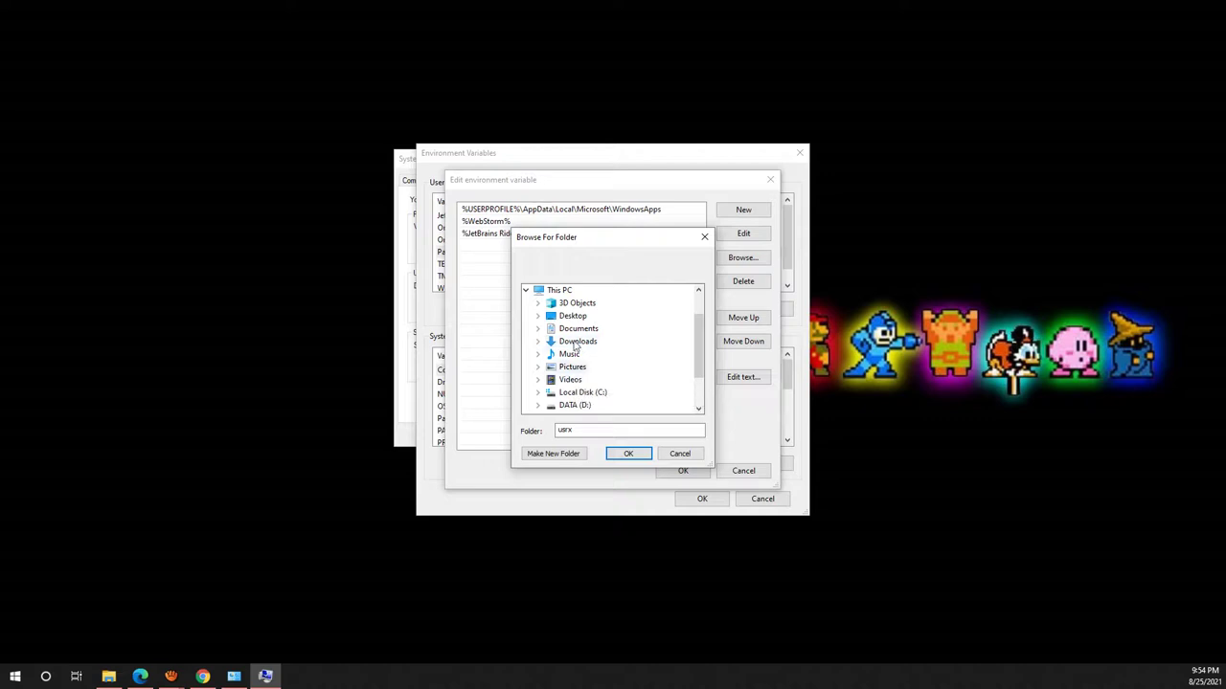
{"action": "left_click", "coordinate": [537, 394]}
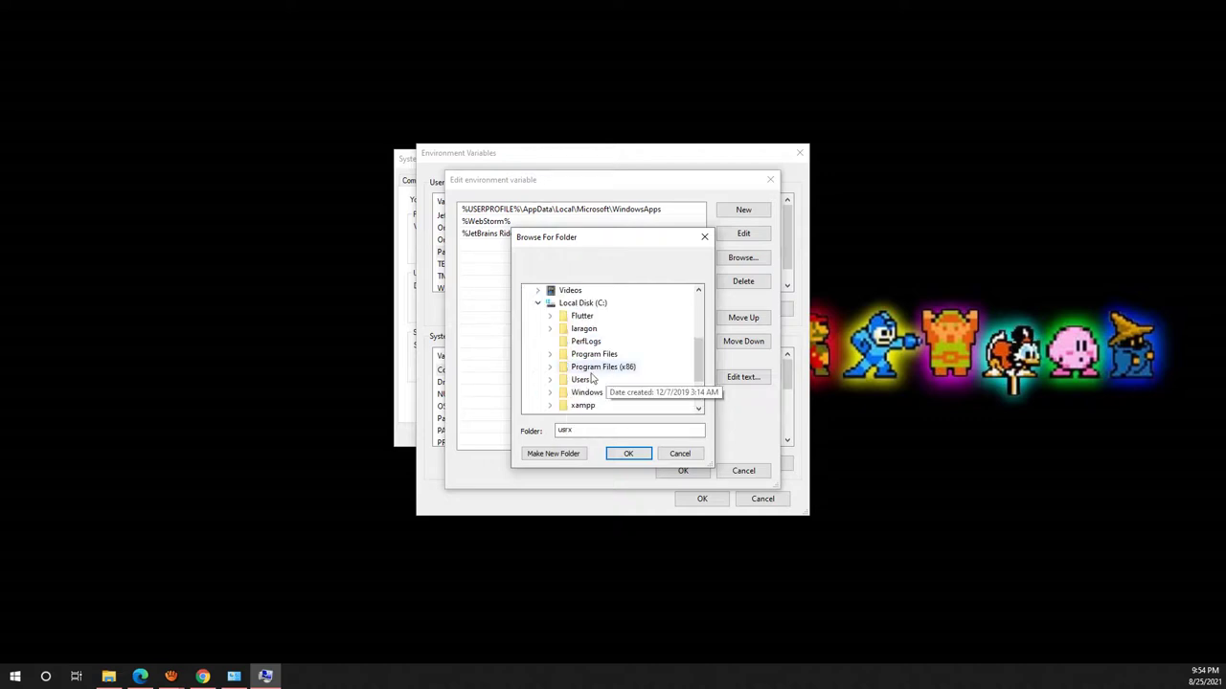
{"action": "left_click", "coordinate": [550, 316]}
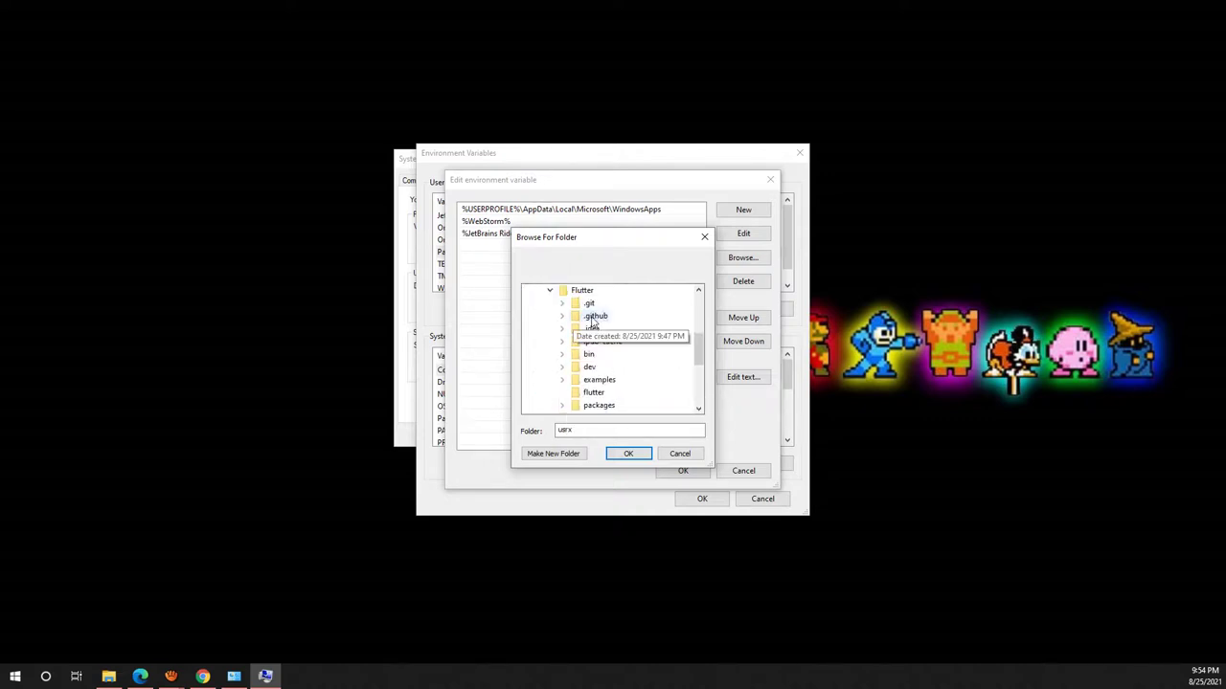
{"action": "left_click", "coordinate": [563, 355]}
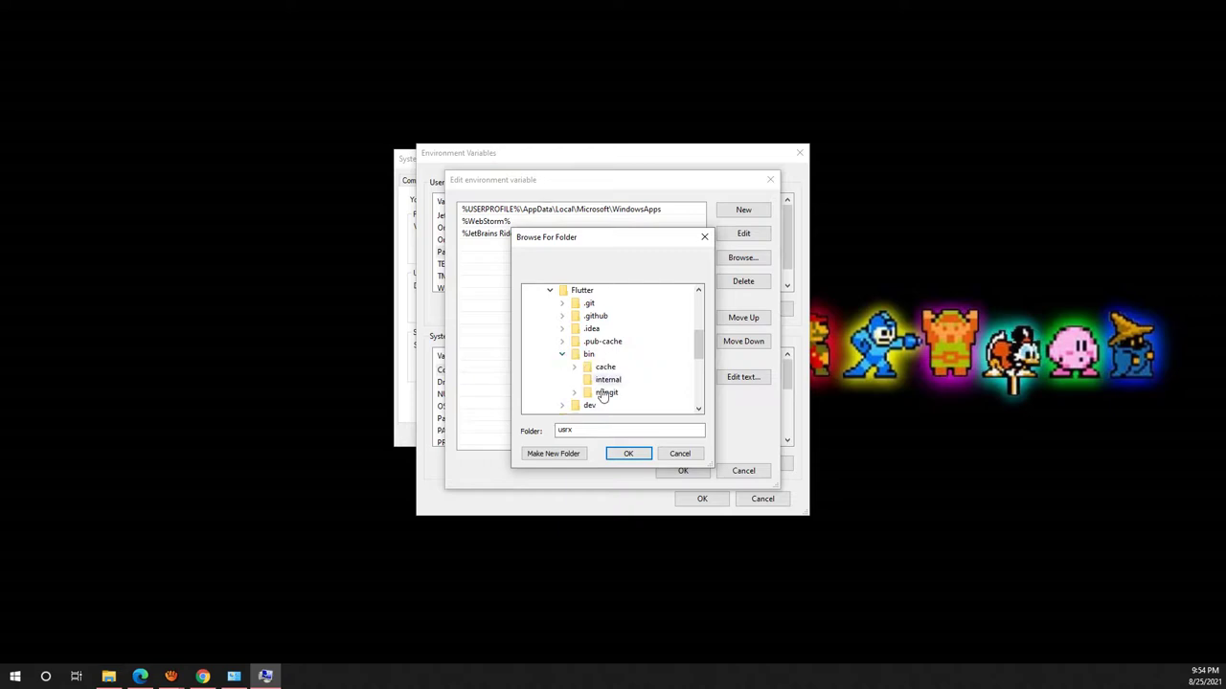
{"action": "left_click", "coordinate": [588, 354]}
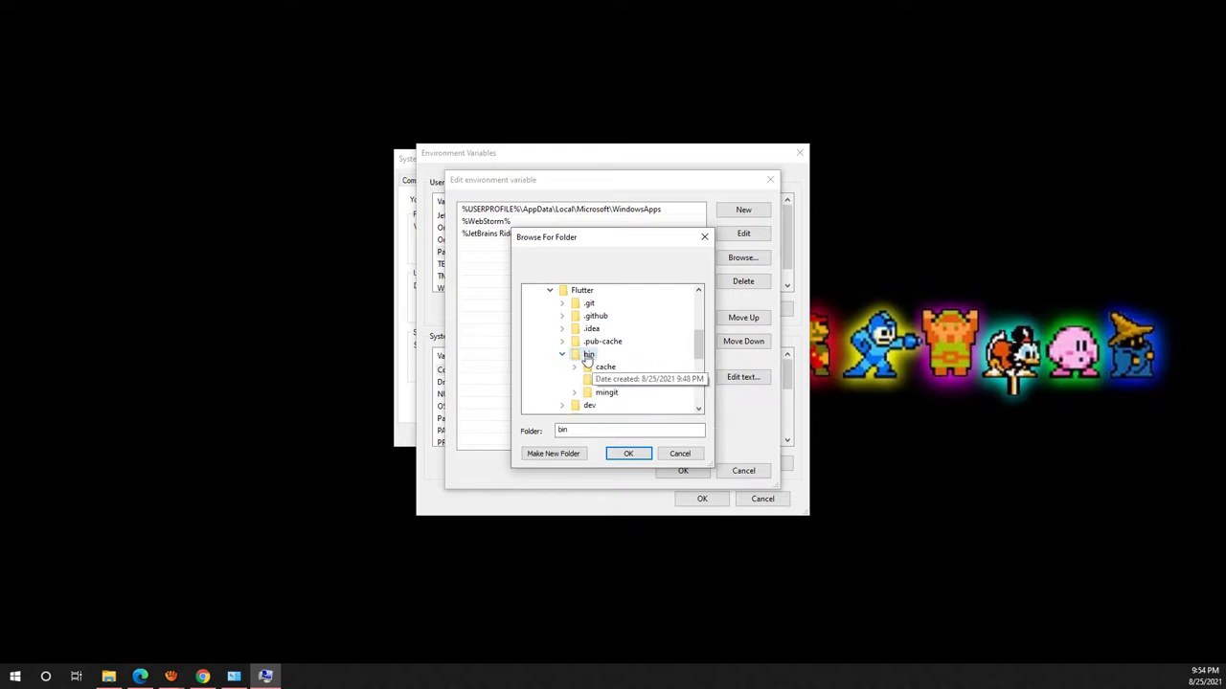
{"action": "left_click", "coordinate": [632, 454]}
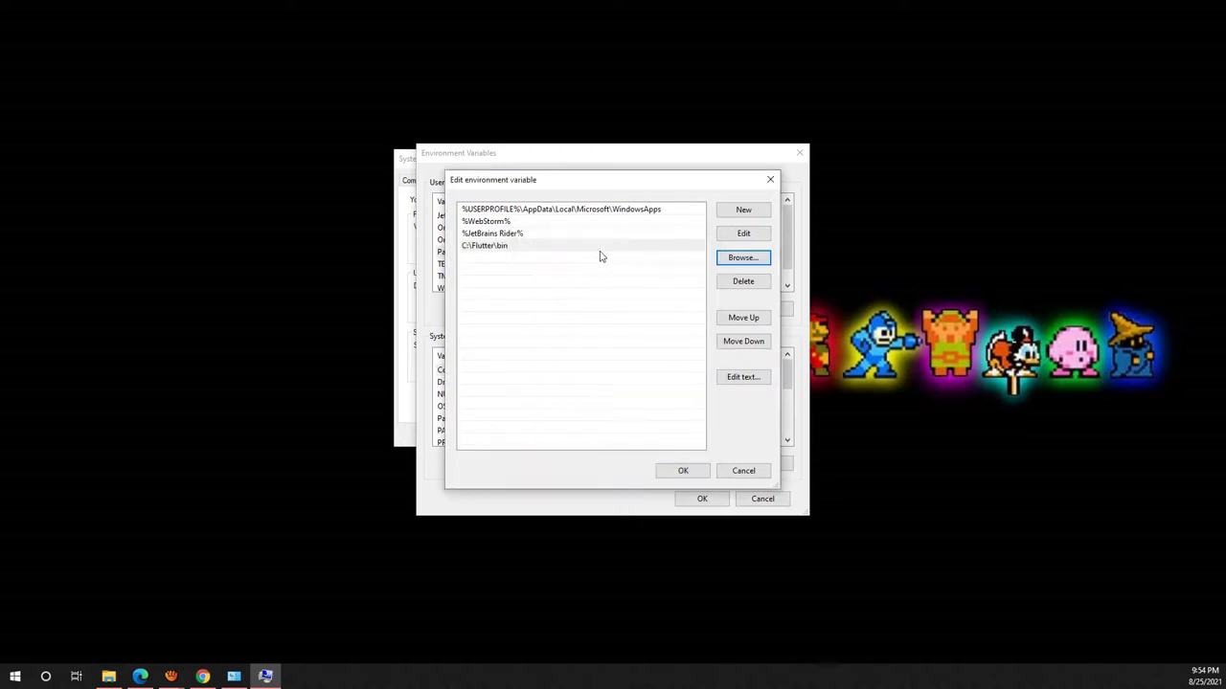
{"action": "left_click", "coordinate": [691, 473]}
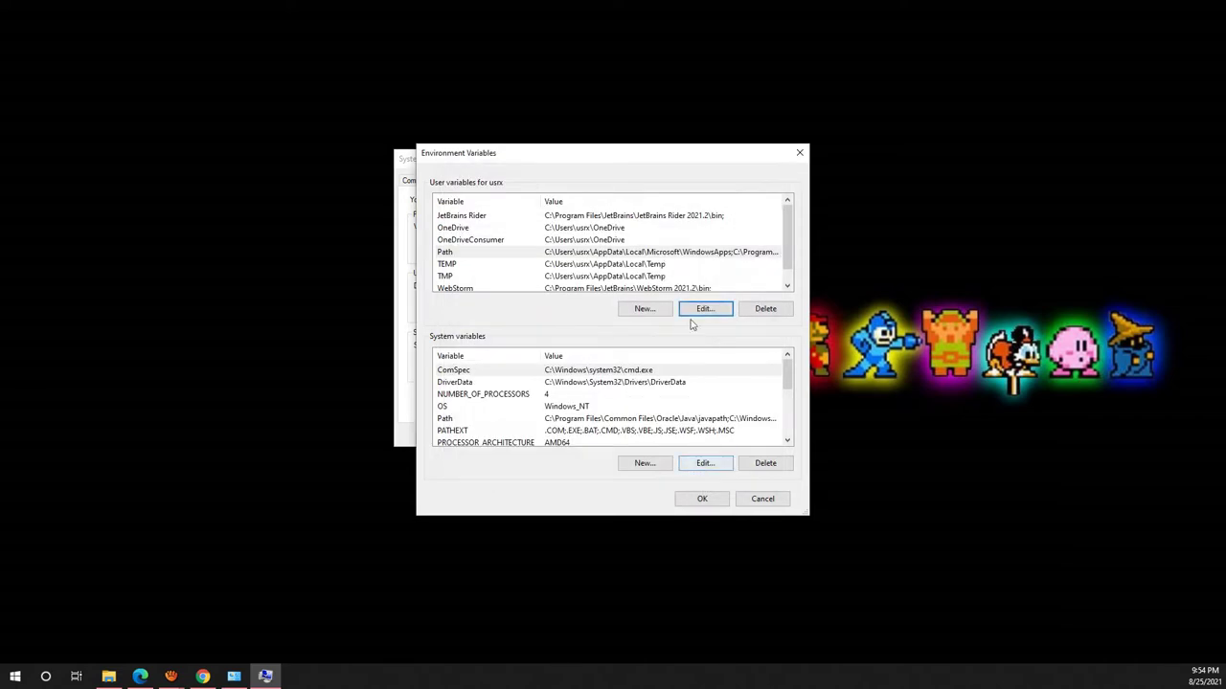
{"action": "left_click", "coordinate": [700, 500]}
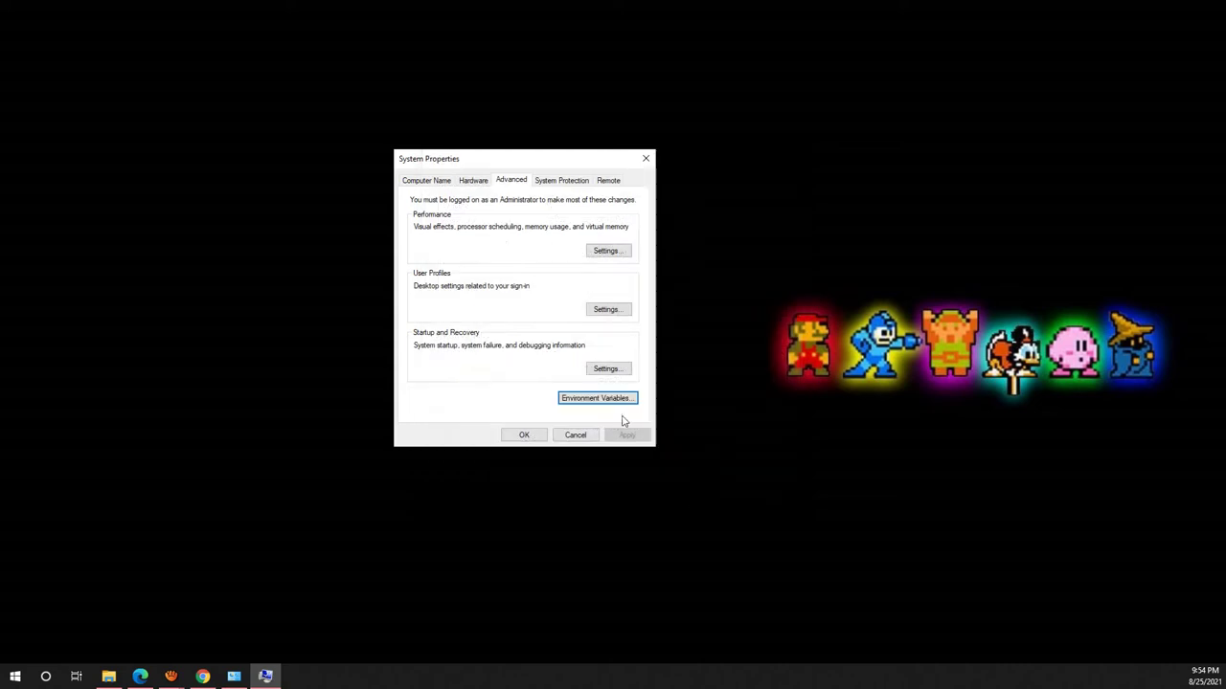
{"action": "left_click", "coordinate": [529, 437]}
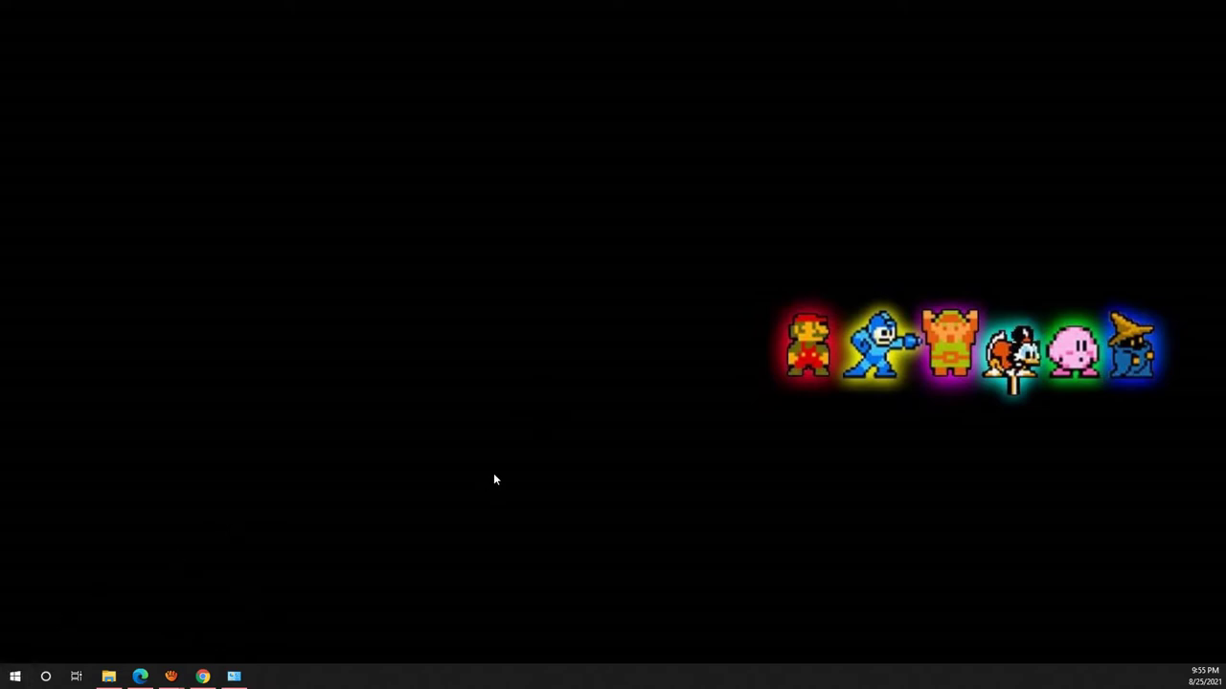
- Search Windows for a terminal, open Command Prompt, and run the flutter command
{"action": "left_click", "coordinate": [16, 675]}
{"action": "type", "text": "termin"}
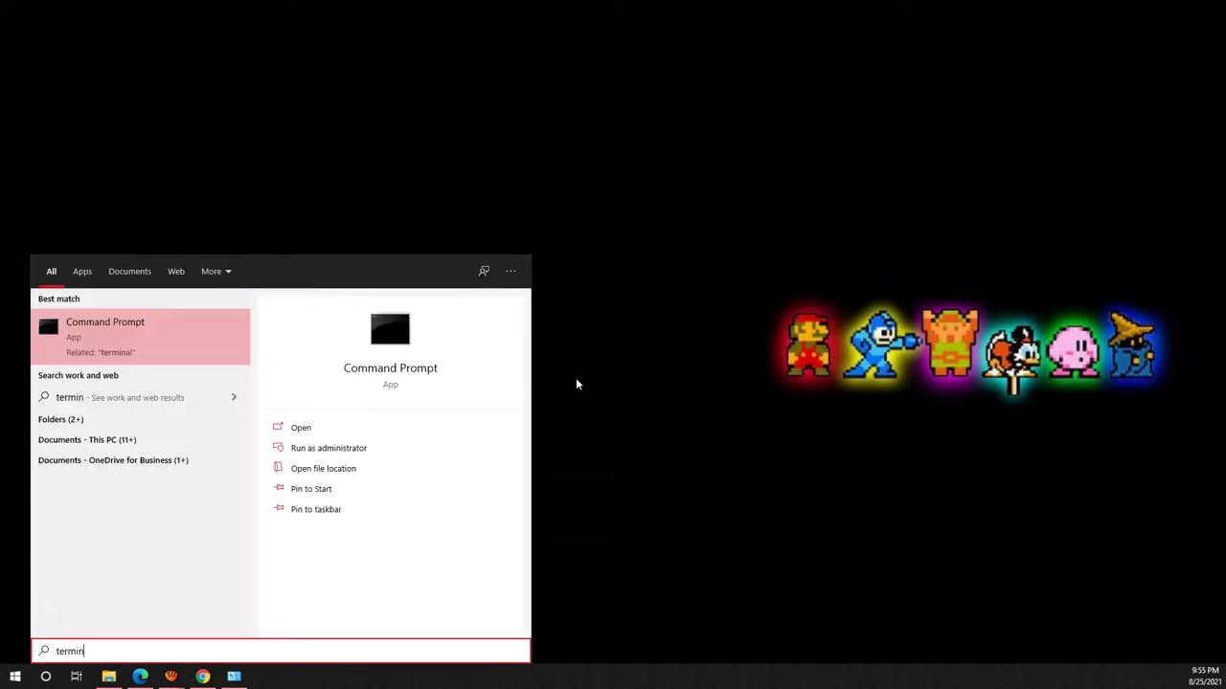
{"action": "key", "text": "Return"}
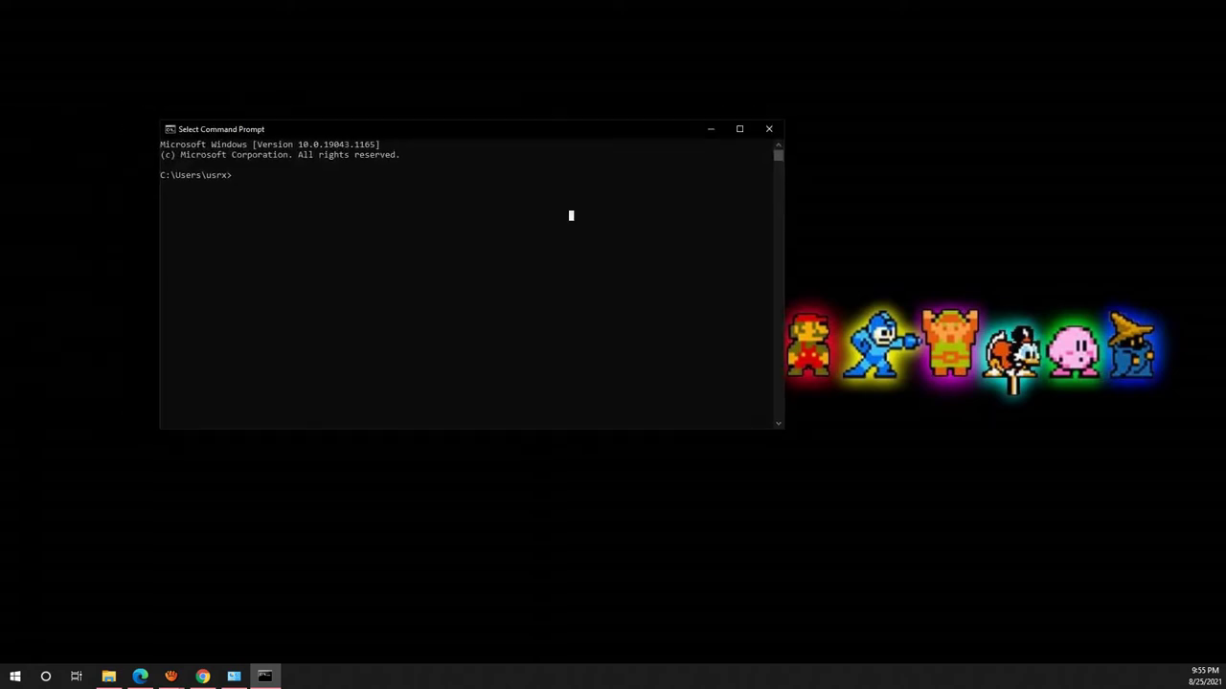
{"action": "type", "text": "flutter"}
{"action": "key", "text": "Return"}
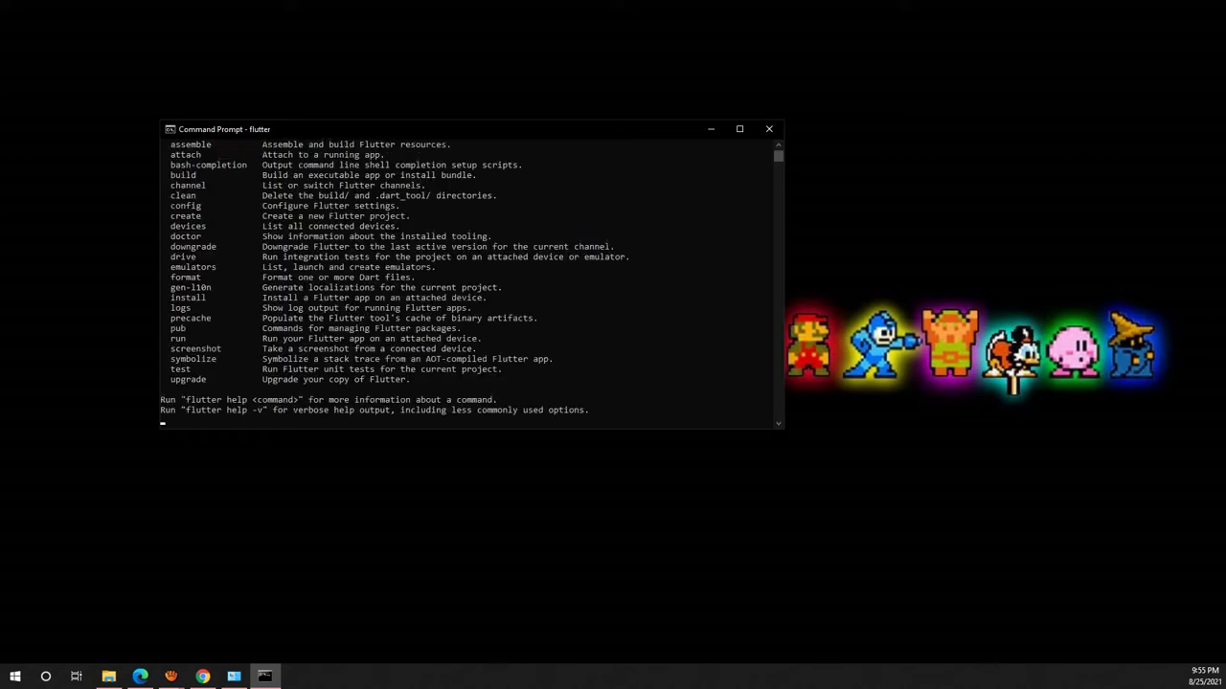
- Examine the flutter usage and command list in a maximized window with enlarged text, and close Command Prompt
{"action": "scroll", "coordinate": [470, 283], "scroll_direction": "up", "scroll_amount": 6}
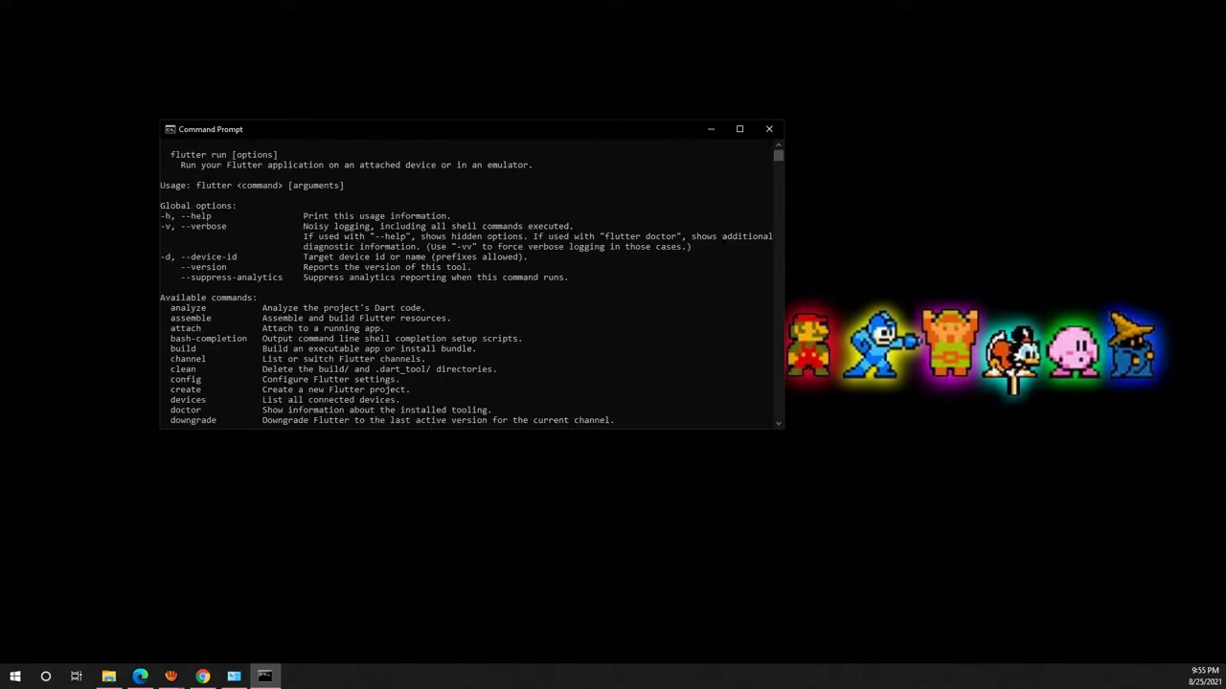
{"action": "scroll", "coordinate": [466, 285], "scroll_direction": "up", "scroll_amount": 4}
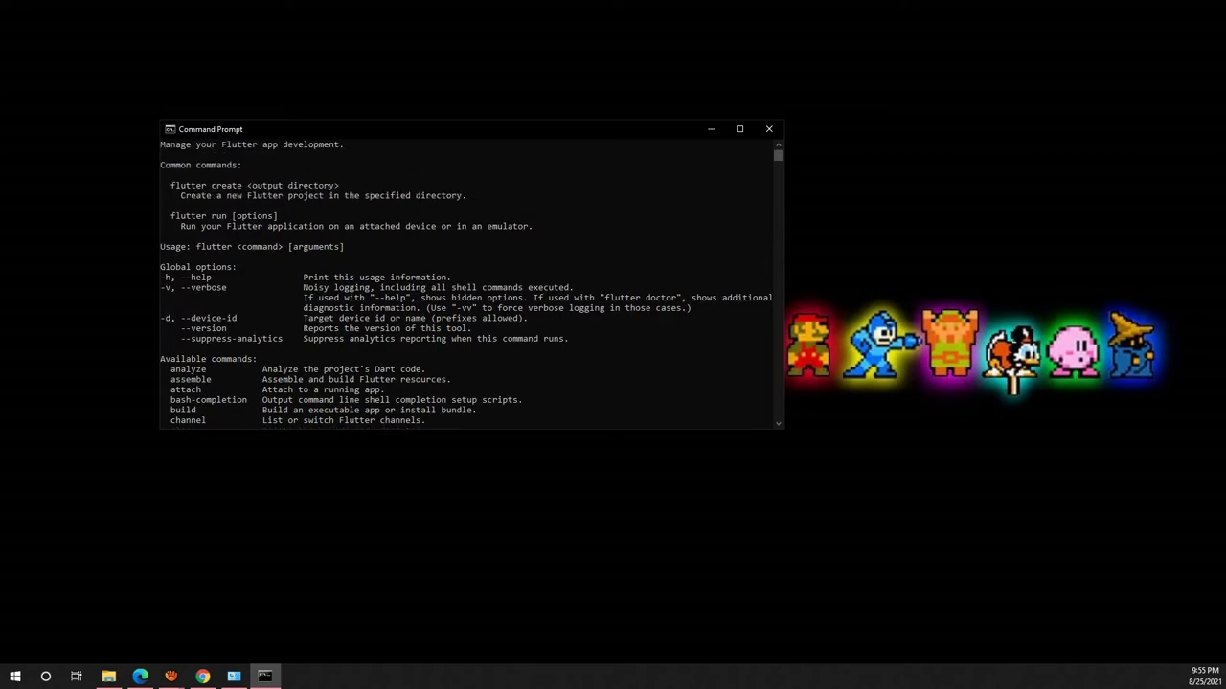
{"action": "left_click", "coordinate": [739, 128]}
{"action": "scroll", "coordinate": [443, 135], "scroll_direction": "up", "scroll_amount": 5, "text": "ctrl"}
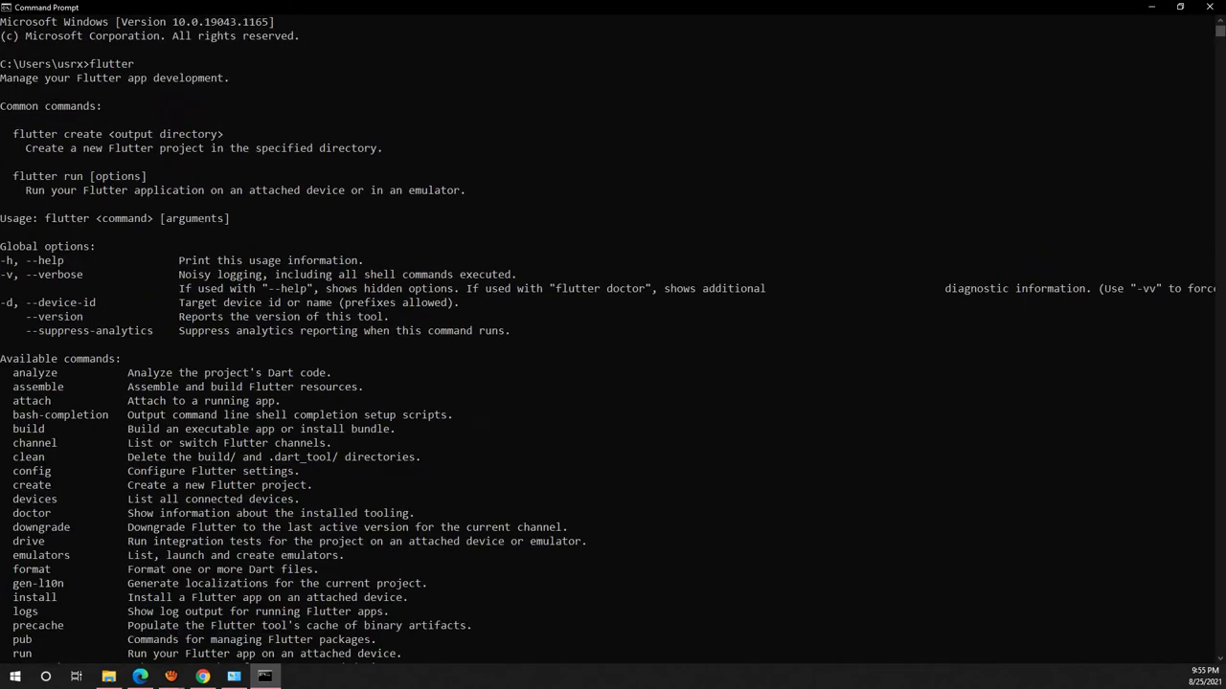
{"action": "scroll", "coordinate": [613, 335], "scroll_direction": "down", "scroll_amount": 10}
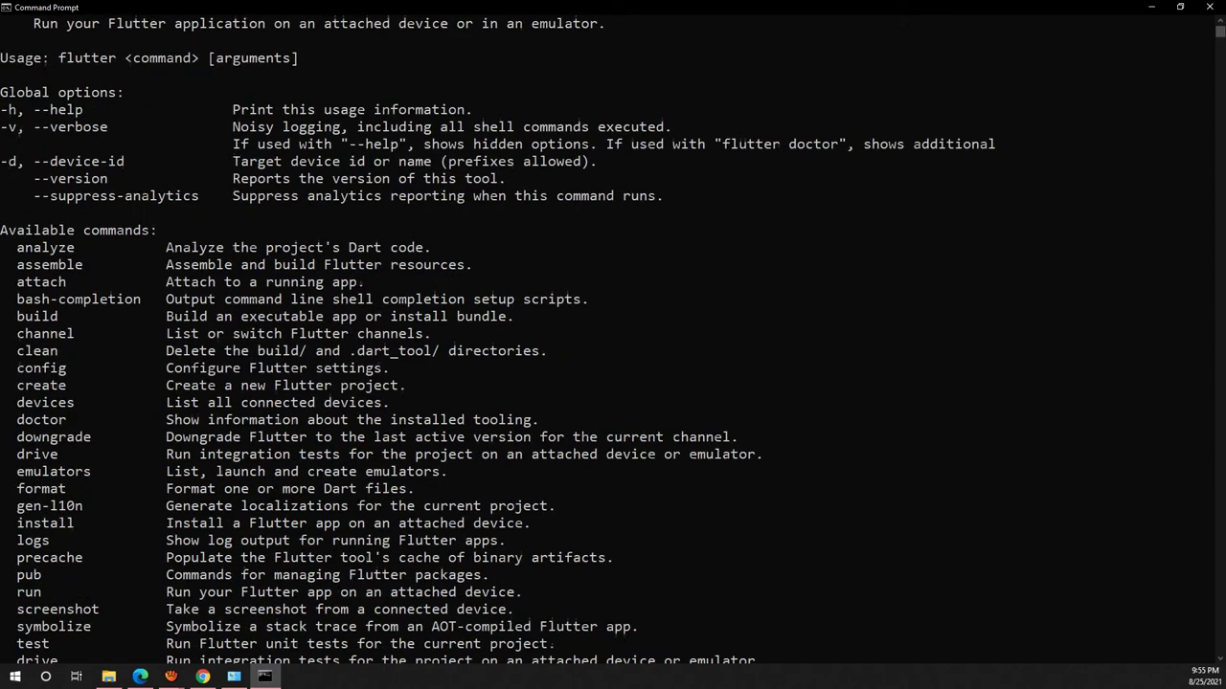
{"action": "scroll", "coordinate": [613, 335], "scroll_direction": "up", "scroll_amount": 10}
{"action": "left_click", "coordinate": [792, 179]}
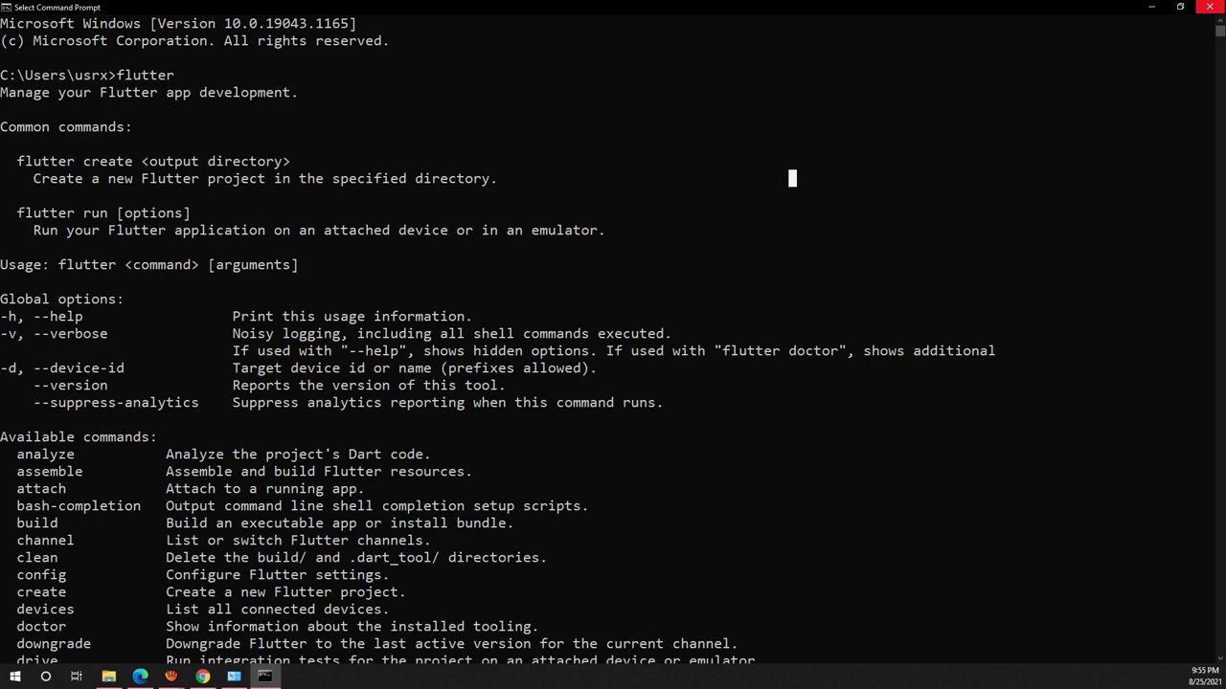
{"action": "left_click", "coordinate": [1209, 7]}
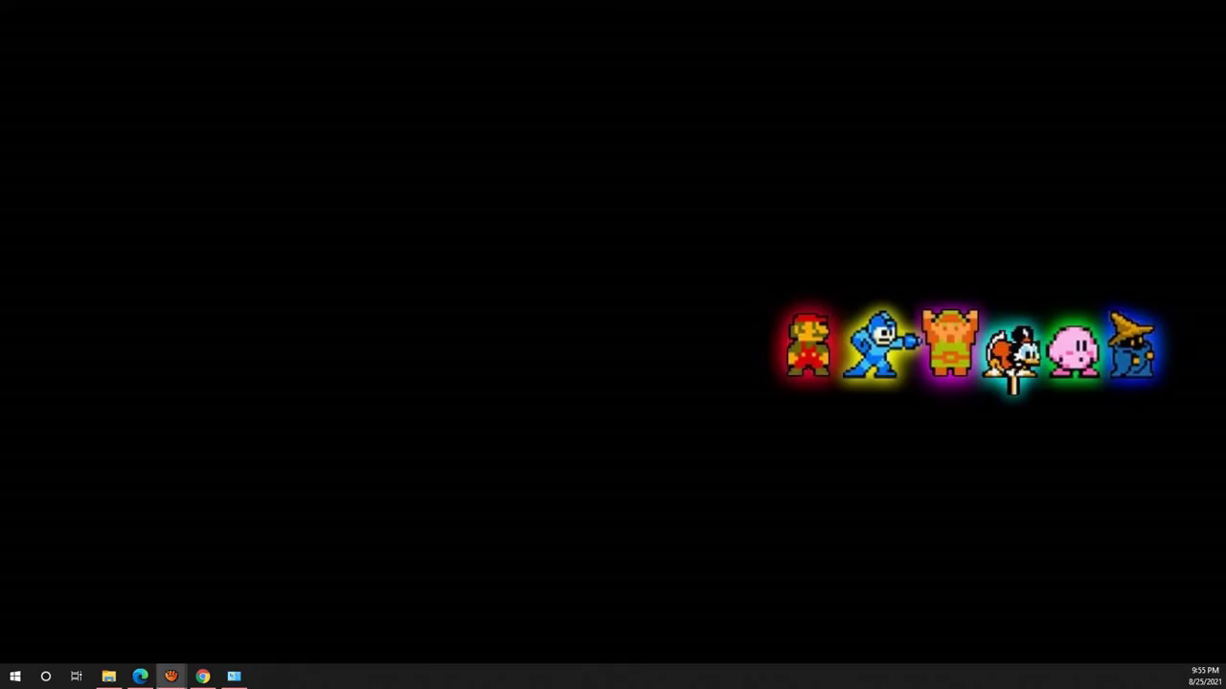